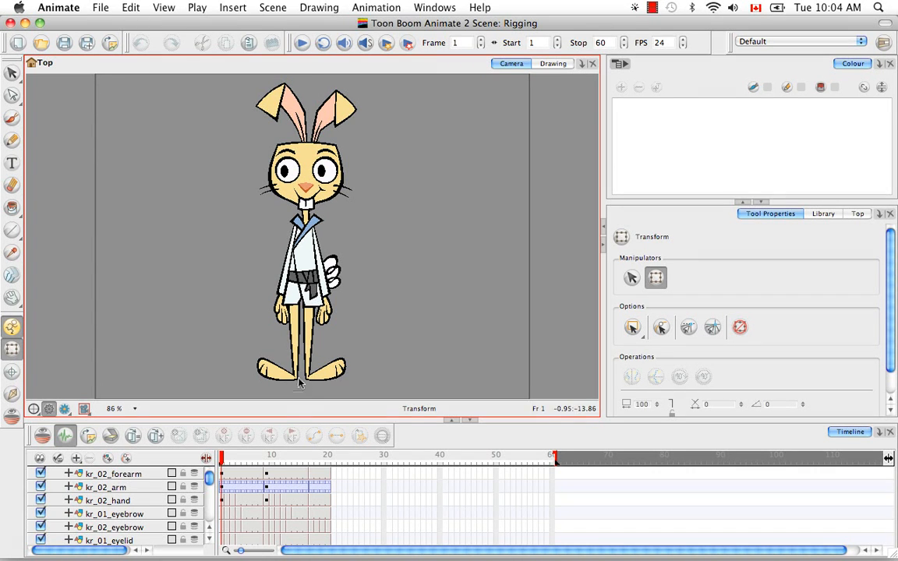
Scrub between frames 1 and 9 and look through the layer list to compare the rabbit's front and three-quarter poses
mouse_move(208, 480)
mouse_down()
mouse_move(211, 519)
mouse_move(209, 479)
mouse_up()
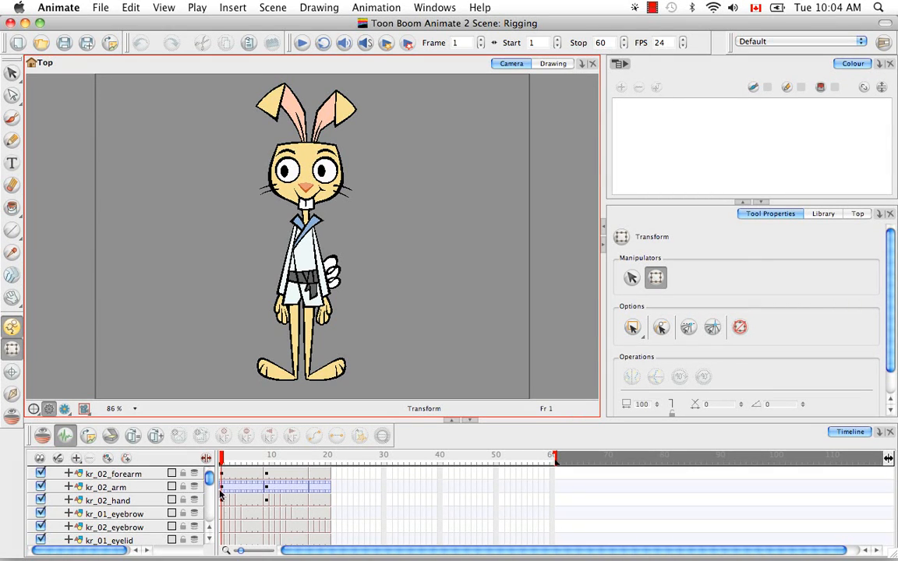
drag(222, 460, 265, 461)
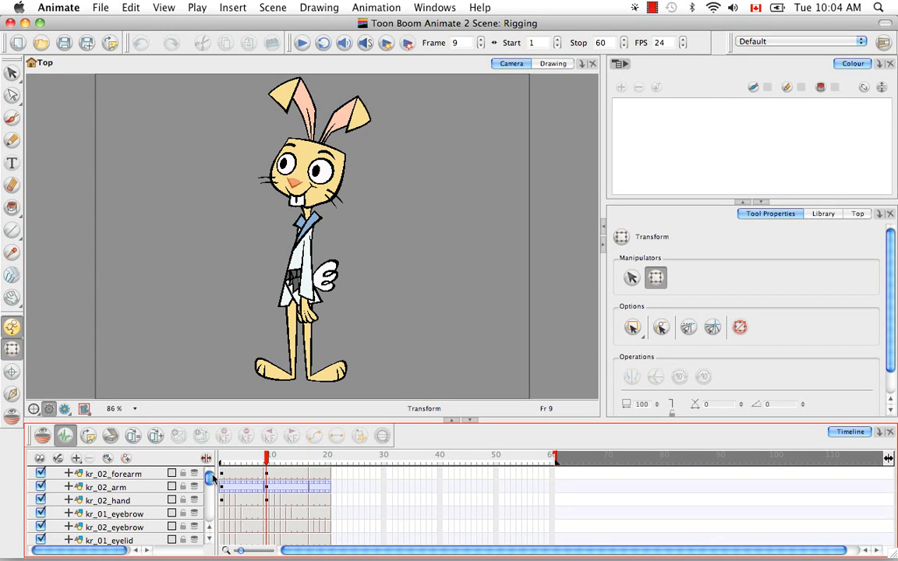
drag(209, 479, 201, 425)
drag(266, 460, 220, 460)
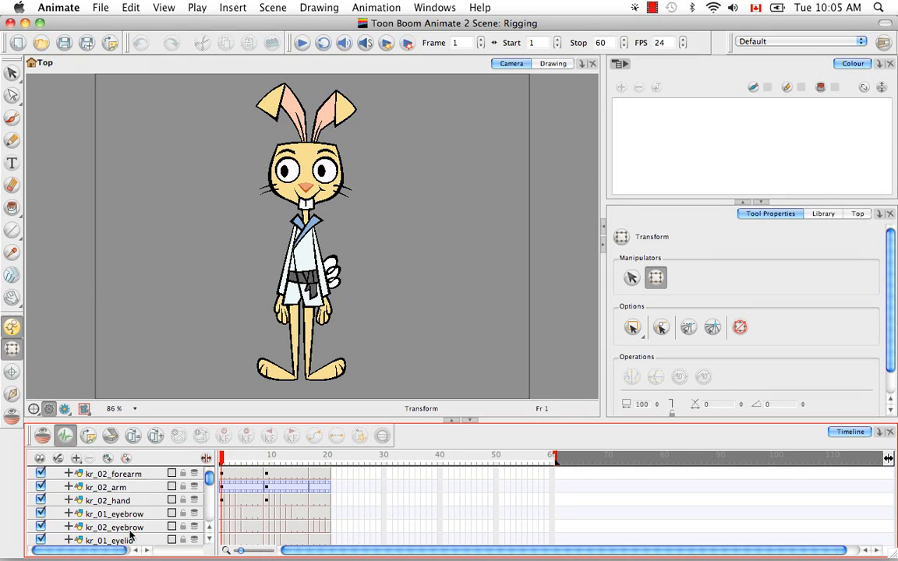
Add a parent peg to the kr_02_forearm layer and undo the addition
mouse_move(208, 478)
mouse_down()
mouse_move(209, 510)
mouse_move(209, 477)
mouse_up()
click(137, 475)
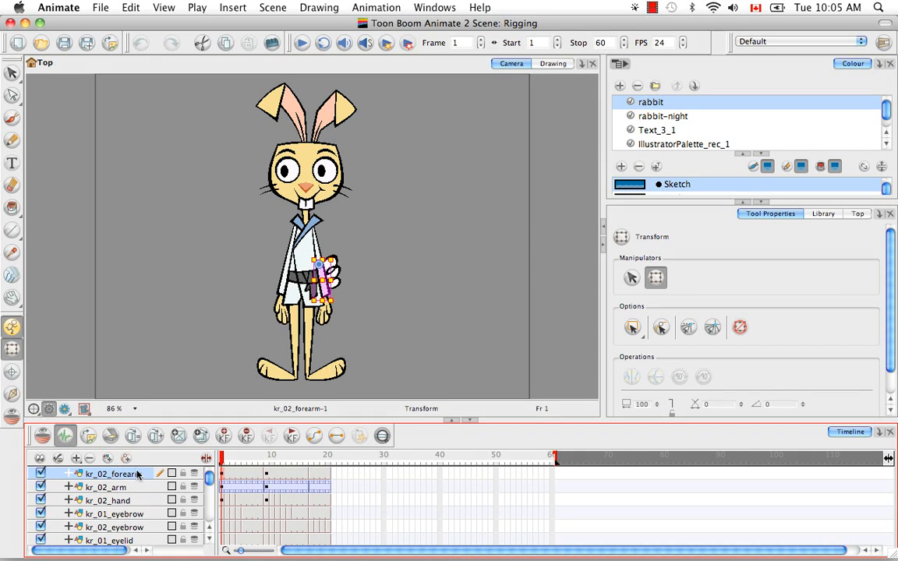
click(125, 459)
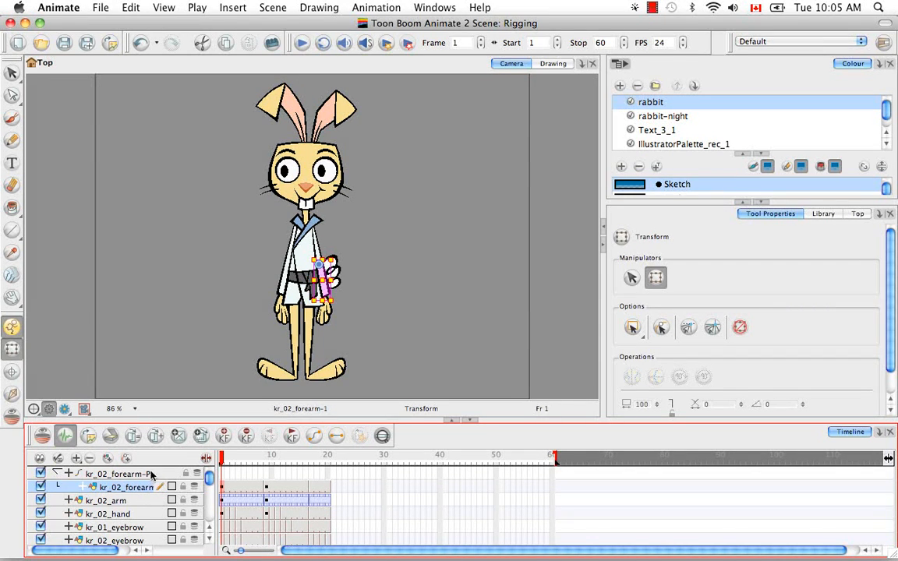
key(super+z)
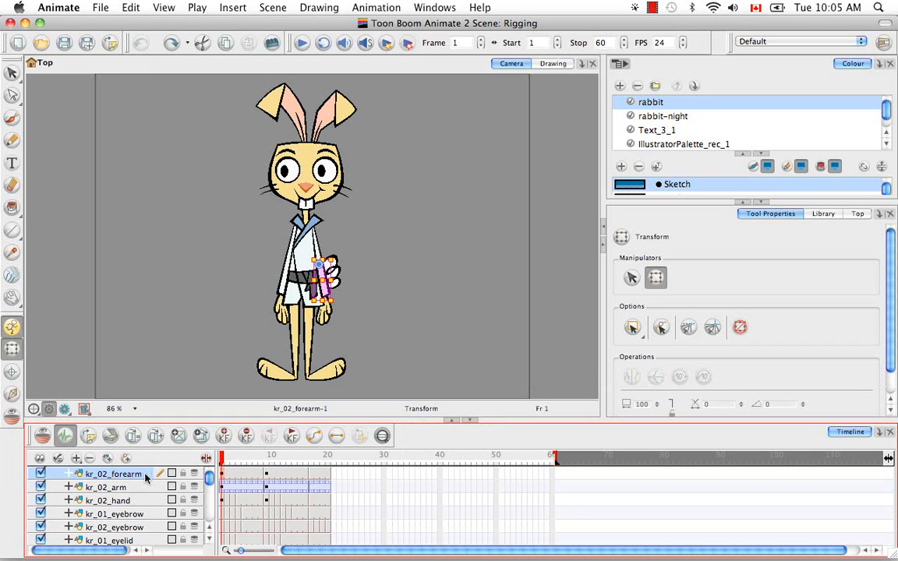
Add a parent peg to every one of the rabbit's layers at once and undo the addition
drag(208, 477, 208, 514)
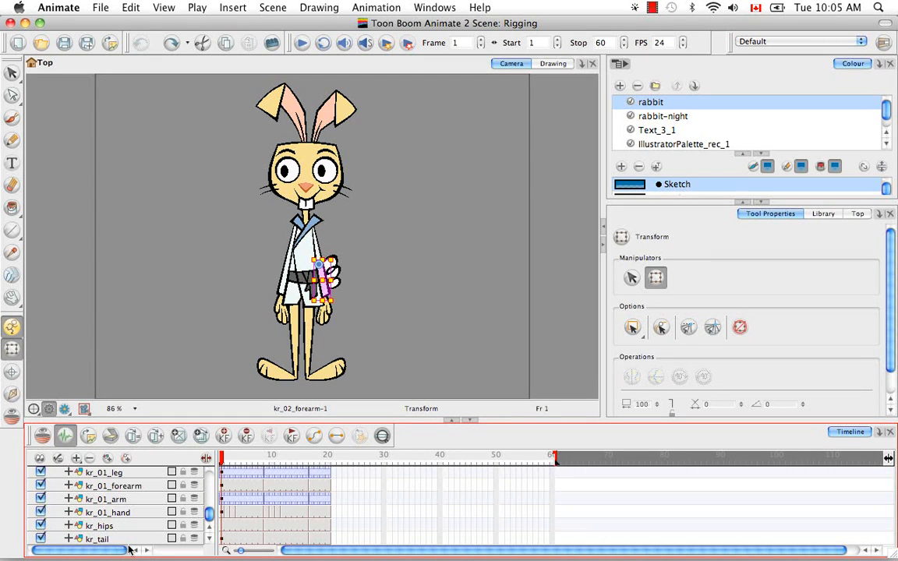
key(super+a)
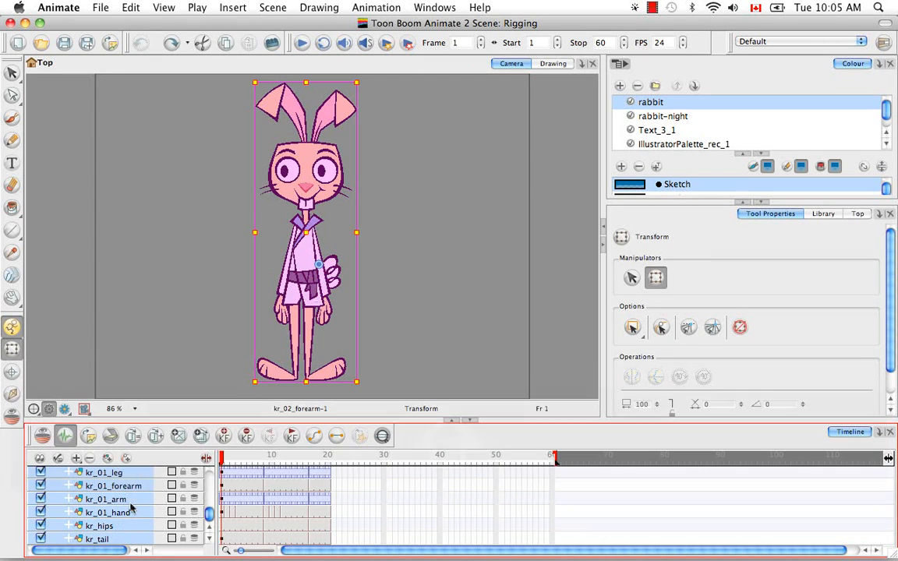
click(125, 460)
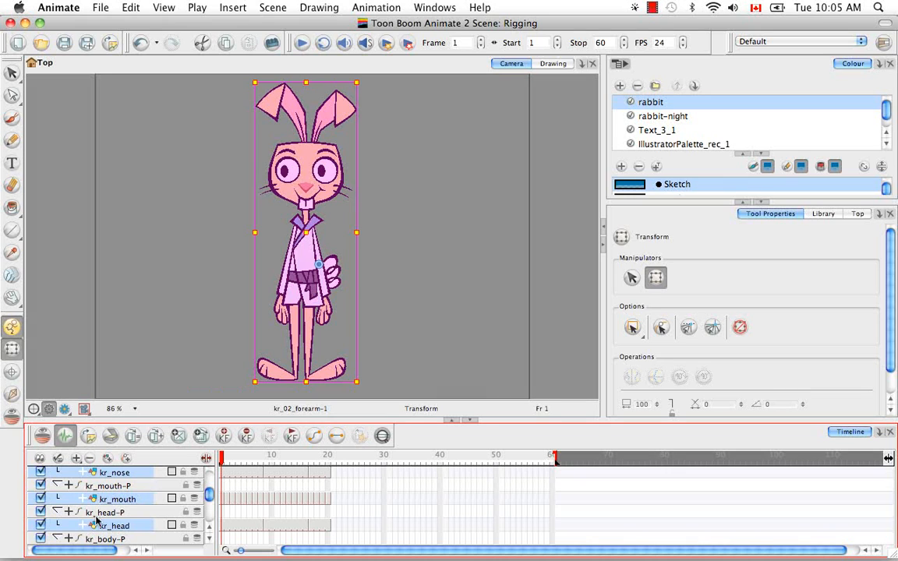
drag(208, 497, 206, 477)
key(super+z)
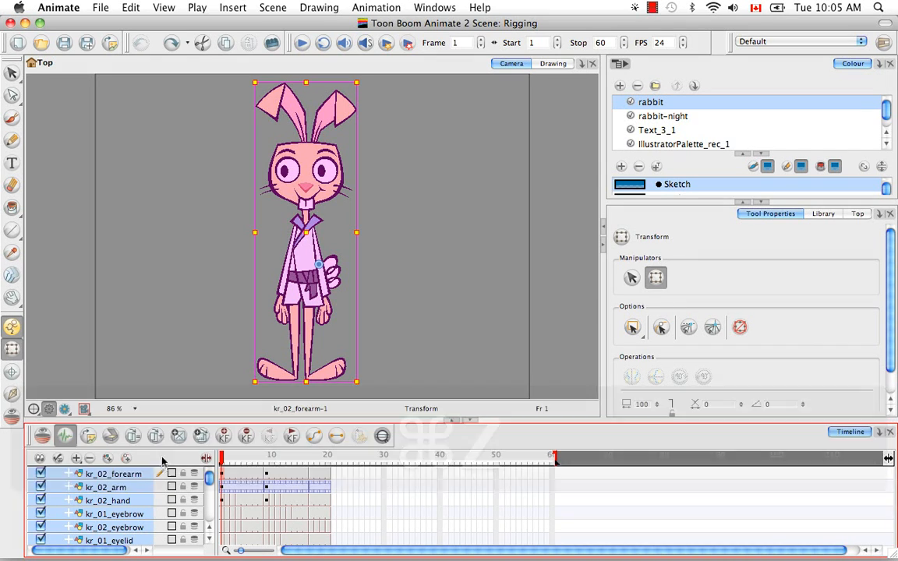
Deselect all layers and add a single standalone peg to the scene
click(161, 378)
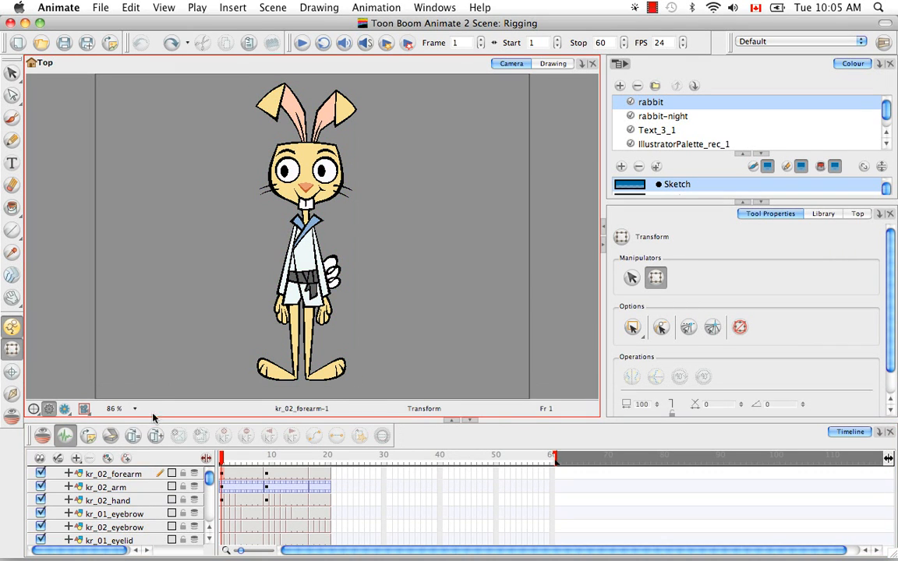
click(127, 461)
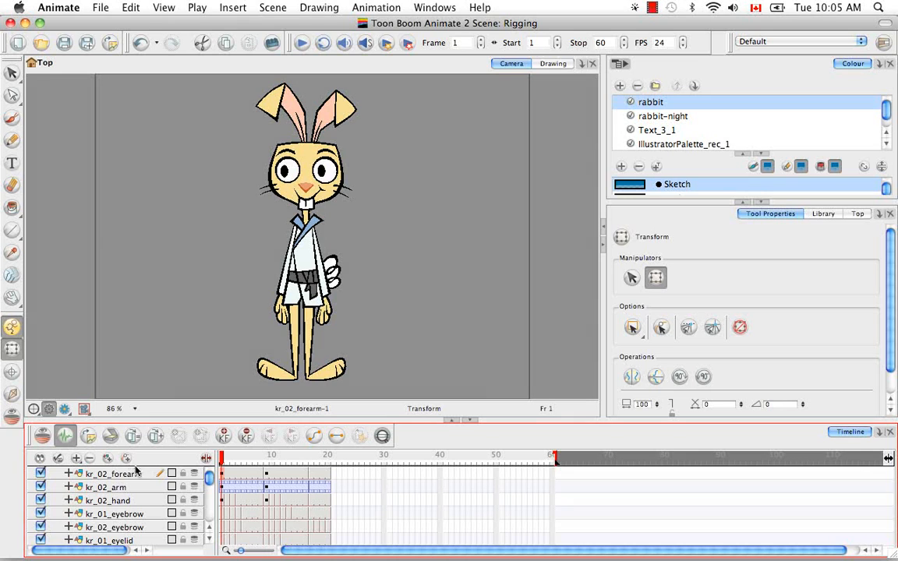
drag(210, 474, 210, 520)
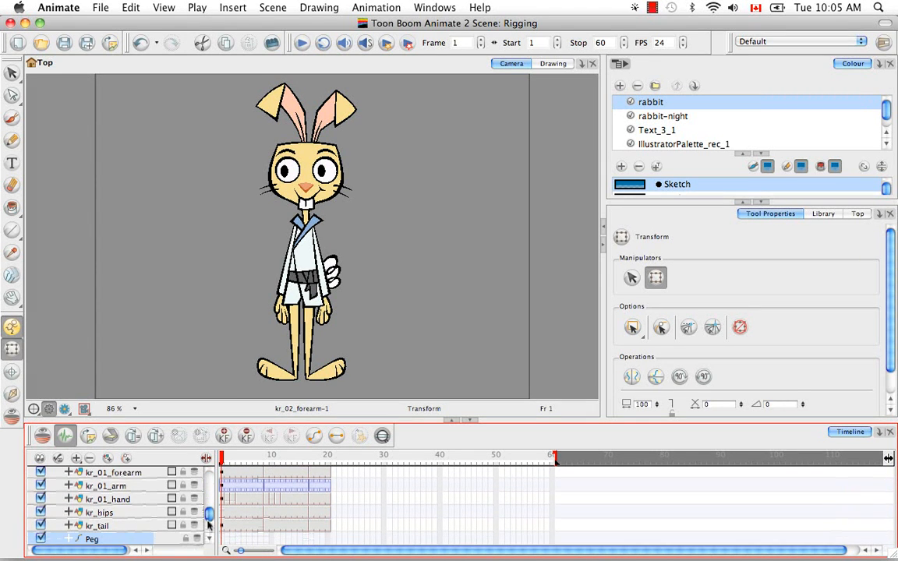
Parent all the rabbit's layers, from kr_02_forearm through kr_tail, to the new peg
click(113, 526)
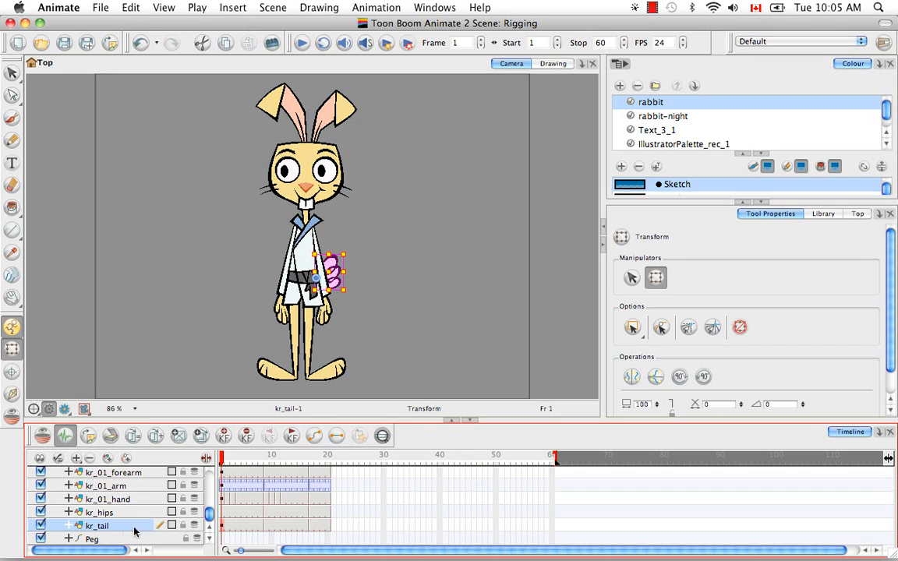
drag(208, 516, 207, 477)
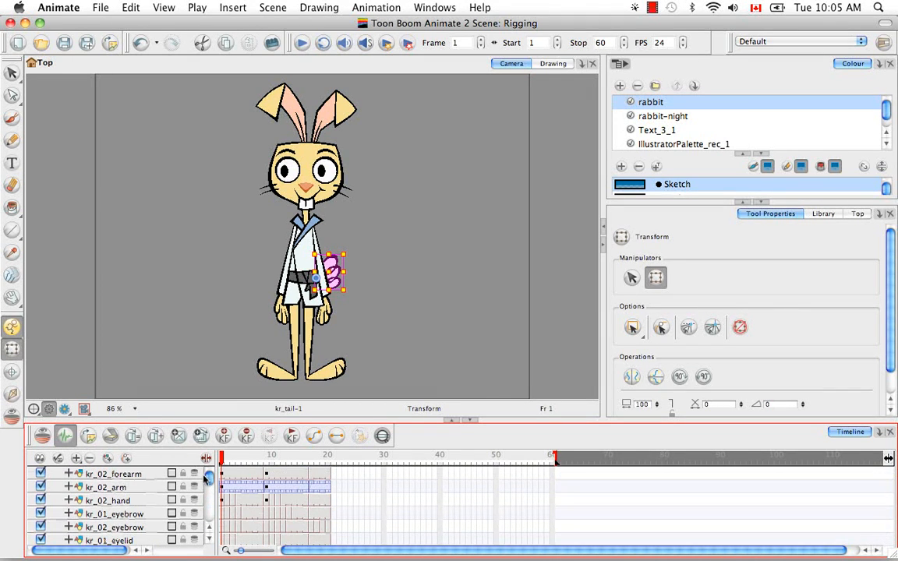
shift+click(117, 473)
drag(209, 482, 209, 516)
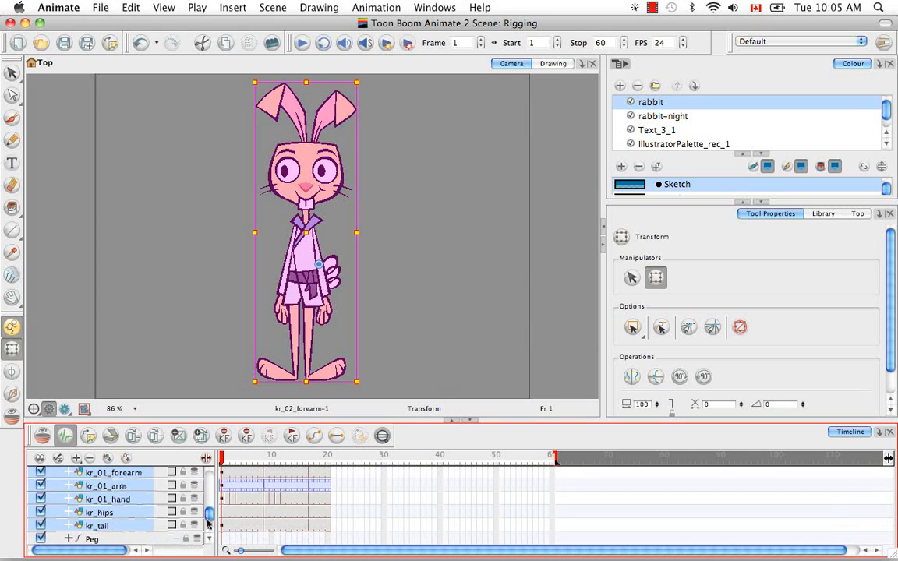
drag(119, 528, 90, 539)
drag(209, 512, 209, 475)
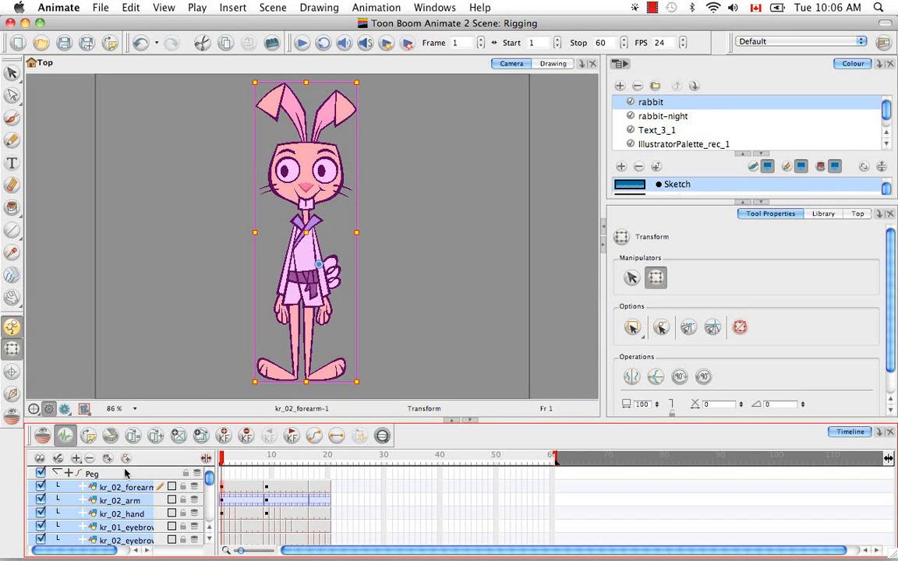
Rename the peg that holds all the rabbit's layers as KR_MASTER-PEG
click(90, 473)
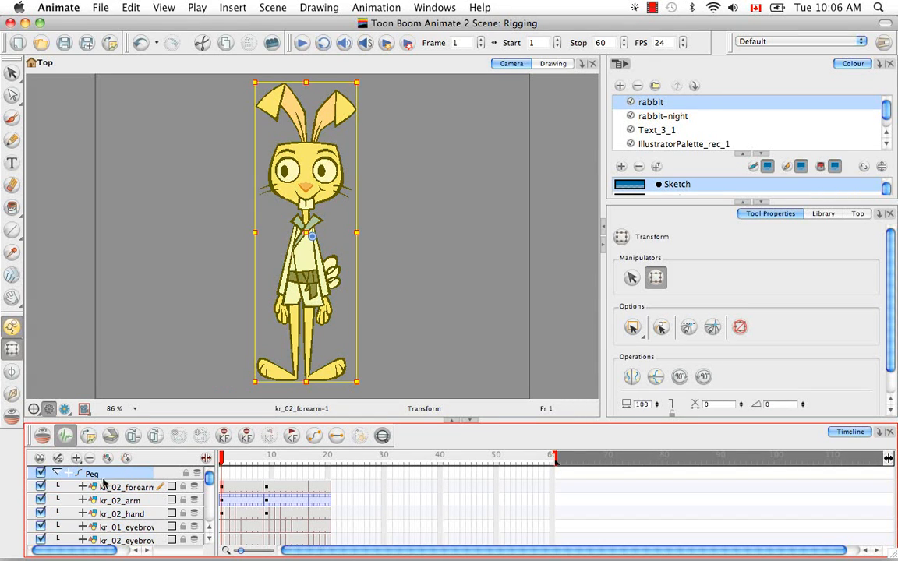
click(57, 474)
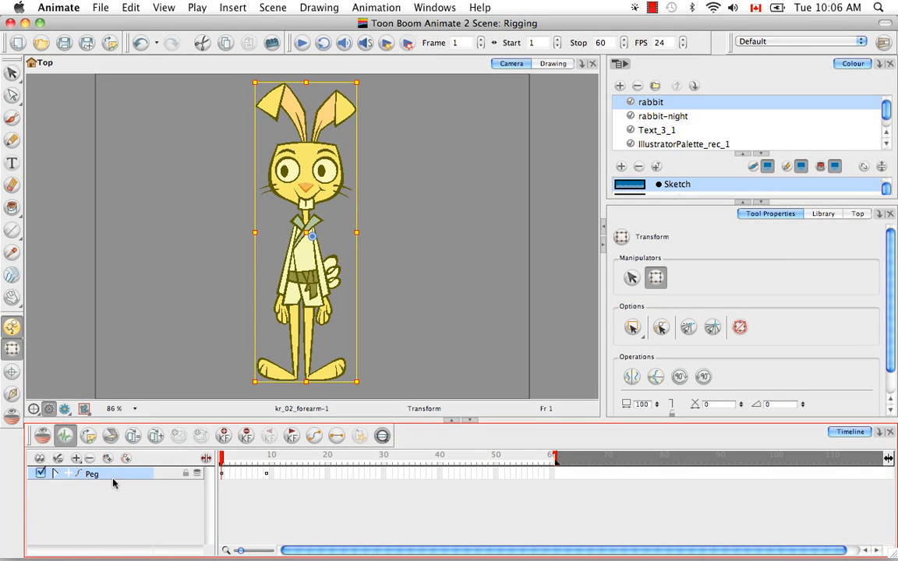
click(56, 474)
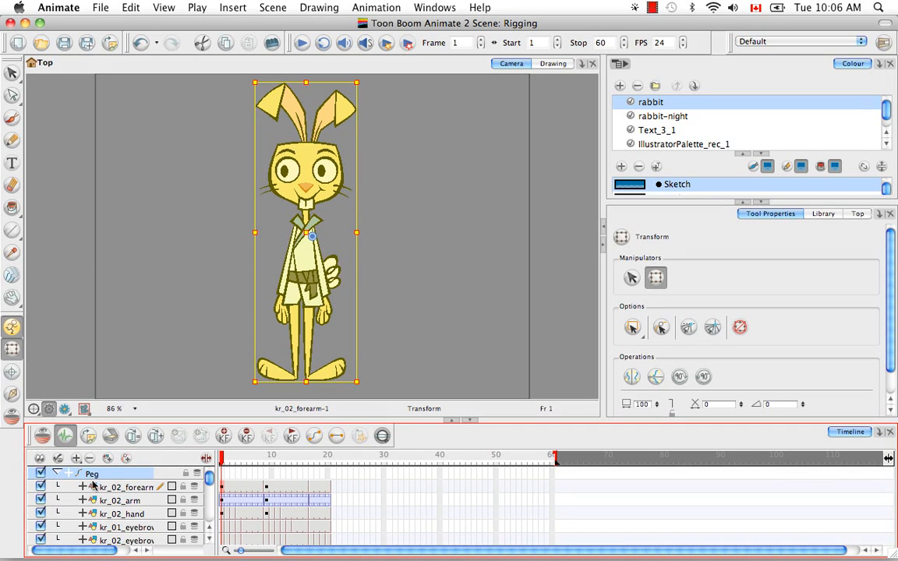
double_click(92, 475)
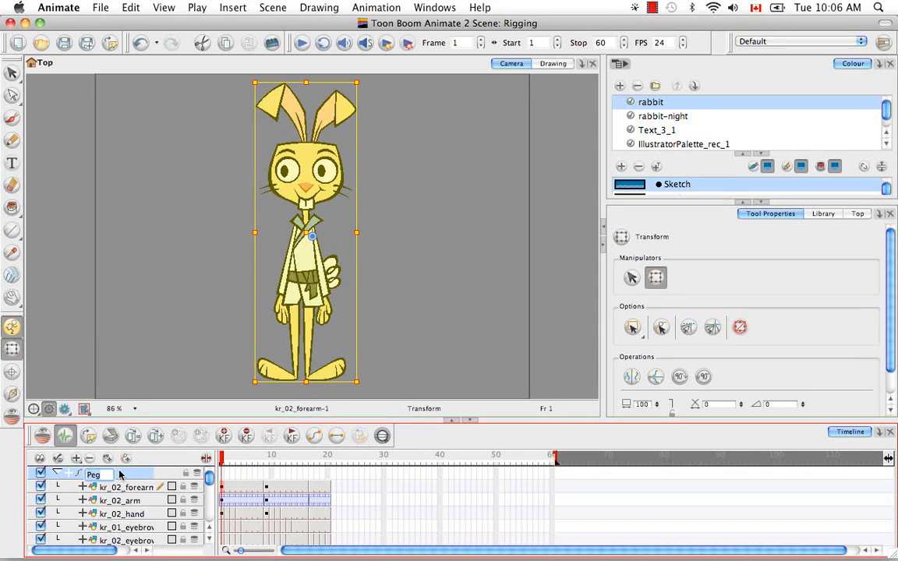
key(BackSpace)
text(KR_MASTER)
text(-PEG)
key(Return)
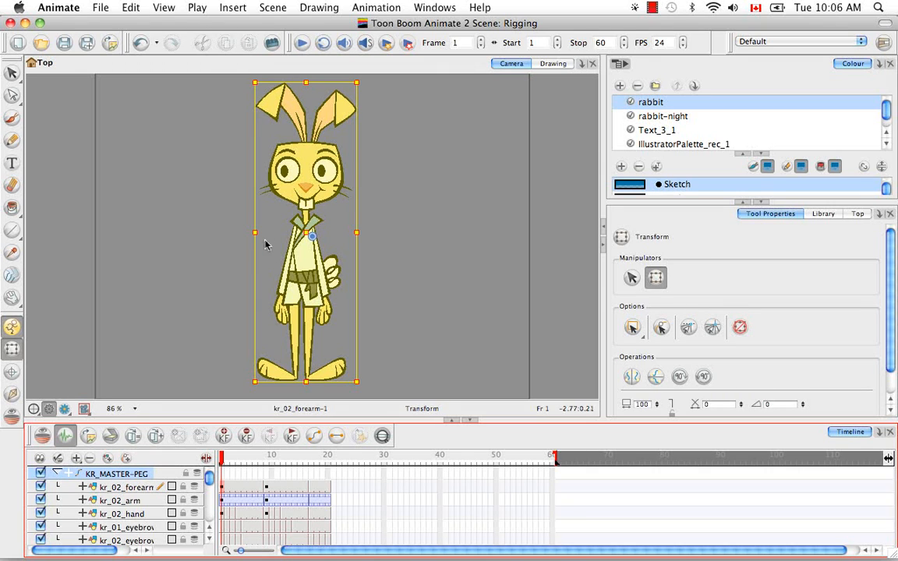
click(208, 302)
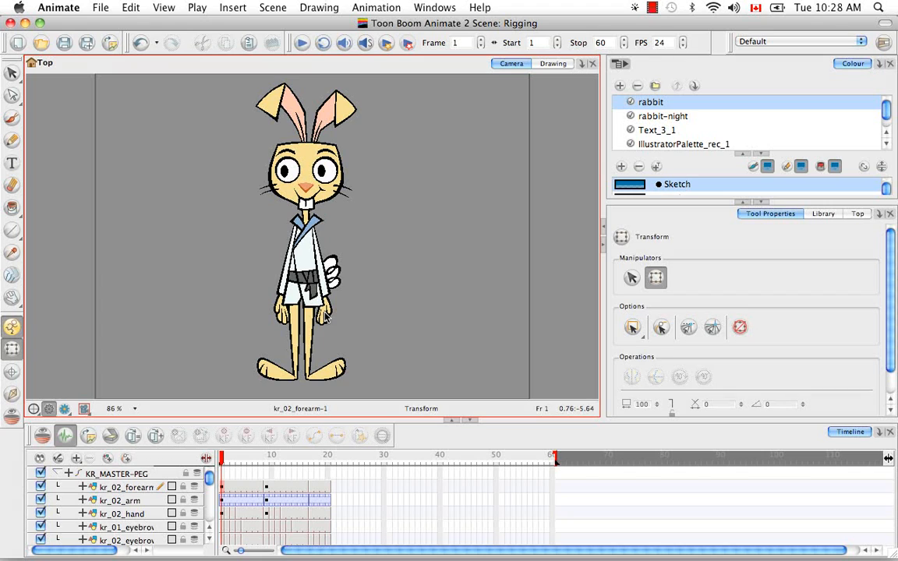
Parent the kr_02_hand layer to kr_02_forearm, expand the forearm's hierarchy and widen the layer name area
click(326, 314)
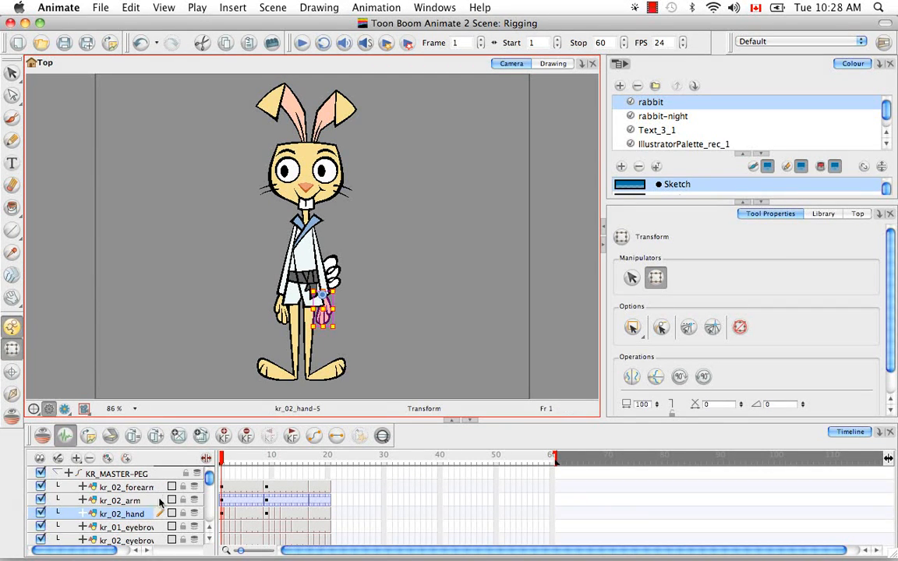
drag(130, 516, 131, 491)
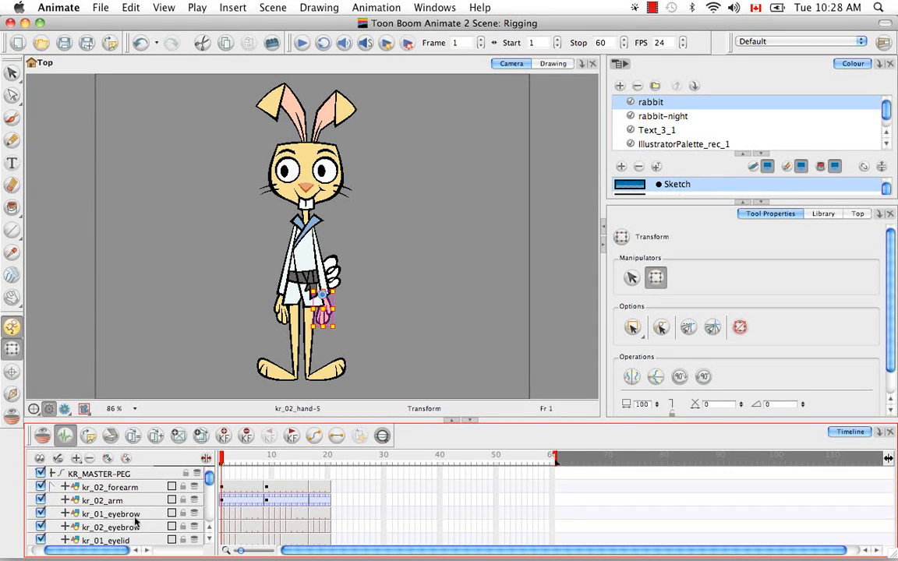
drag(112, 549, 91, 549)
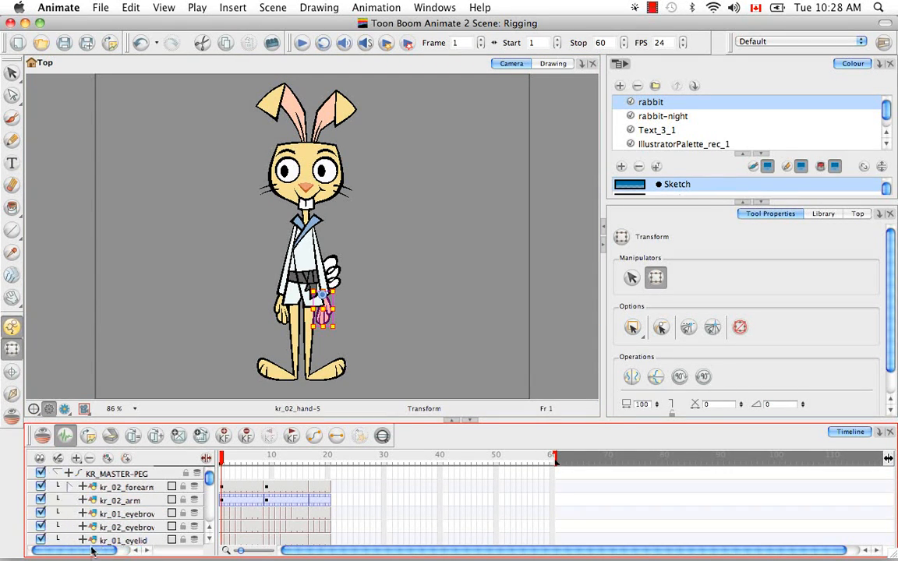
click(69, 487)
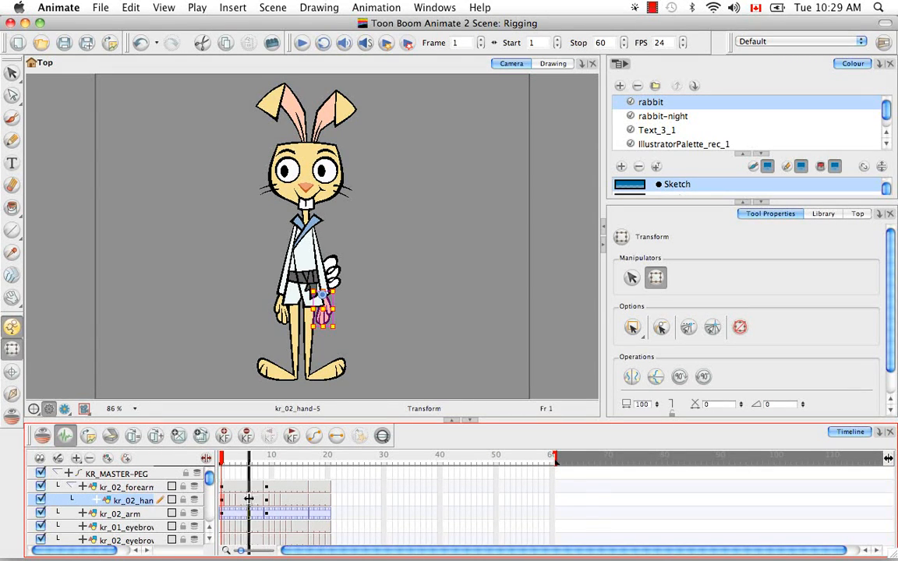
drag(215, 502, 246, 503)
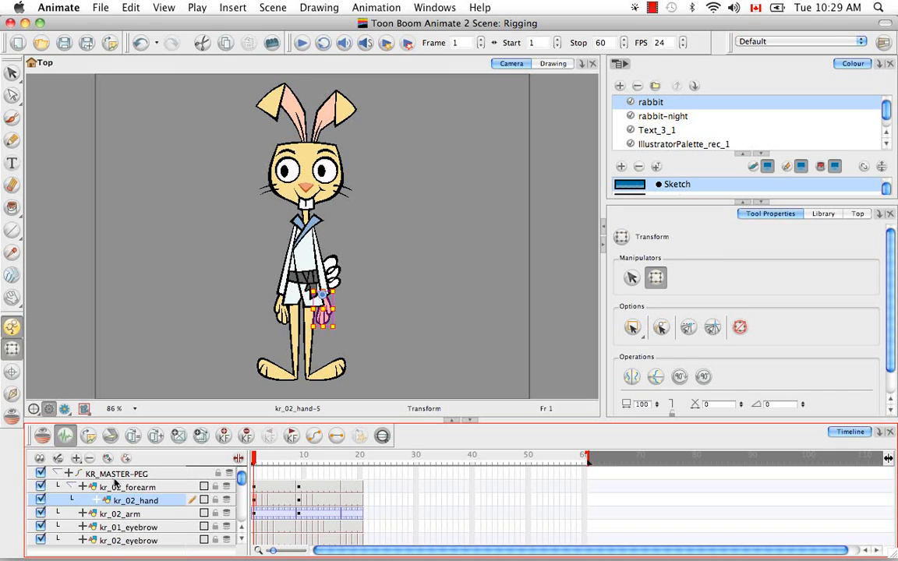
Collapse kr_02_forearm, parent it with its attached hand to kr_02_arm and expand the forearm's hierarchy
click(71, 487)
click(71, 487)
click(71, 486)
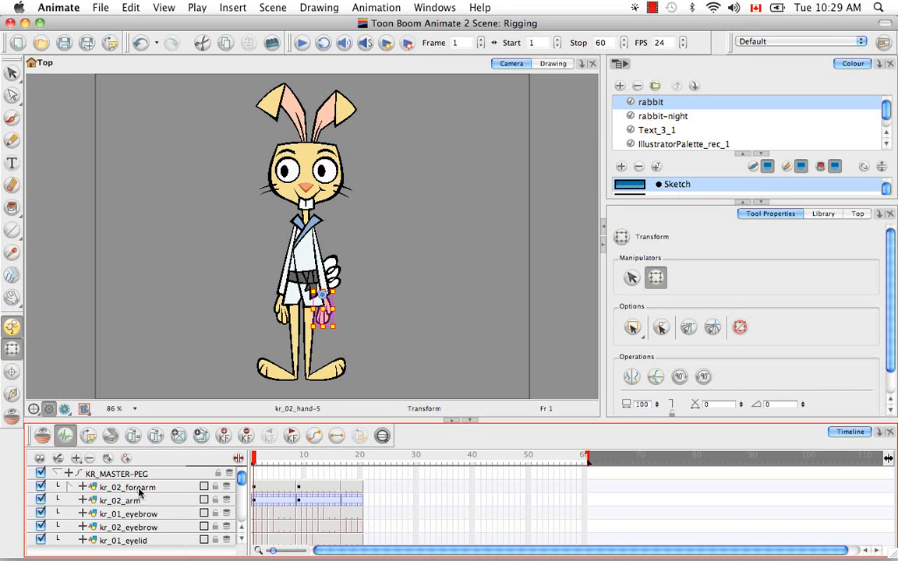
click(138, 488)
drag(137, 501, 140, 503)
click(86, 501)
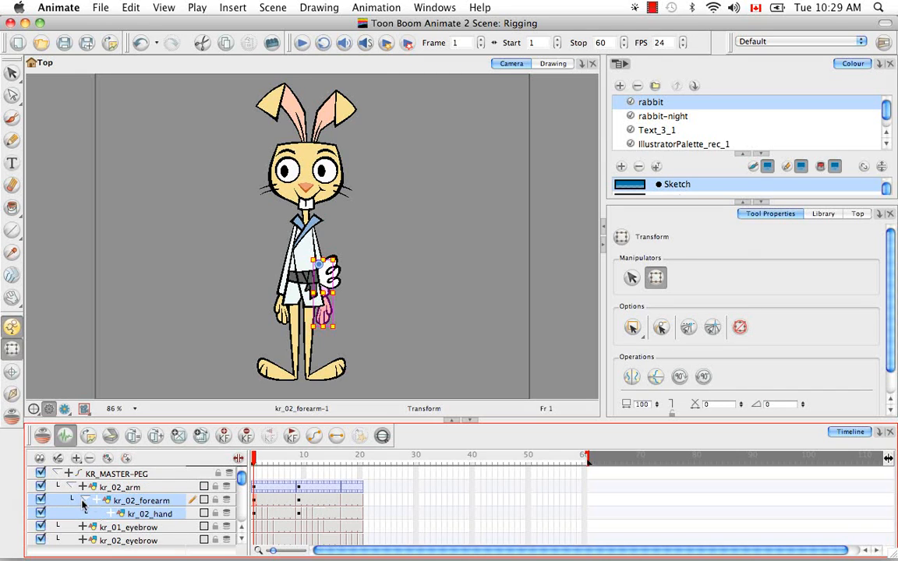
On frame 1, rotate kr_02_arm outward to nearly horizontal and bend kr_02_forearm upward at the elbow
click(151, 489)
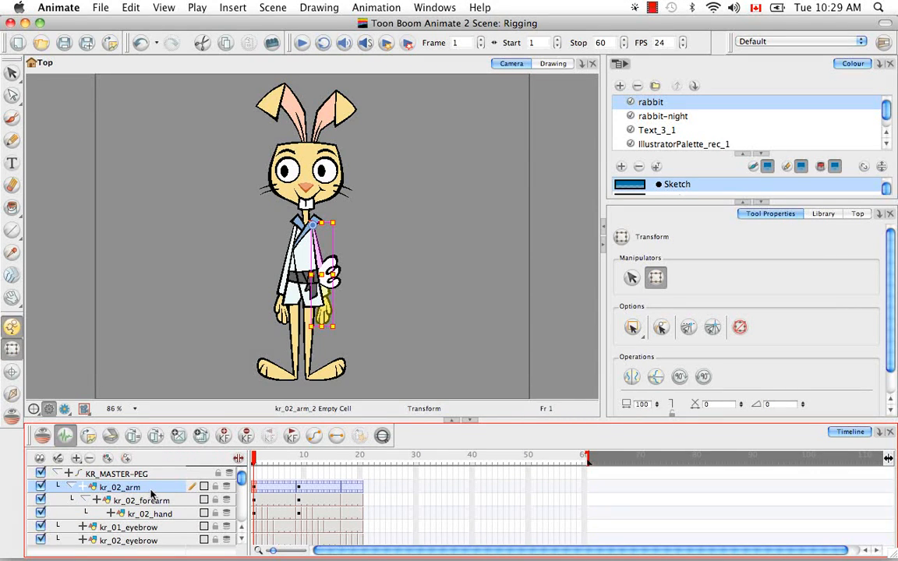
drag(348, 330, 419, 251)
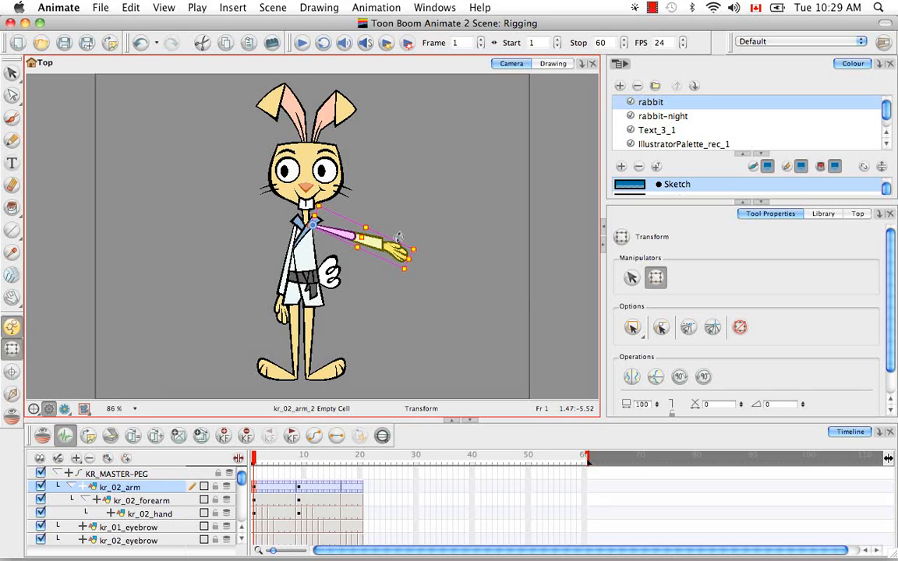
click(140, 500)
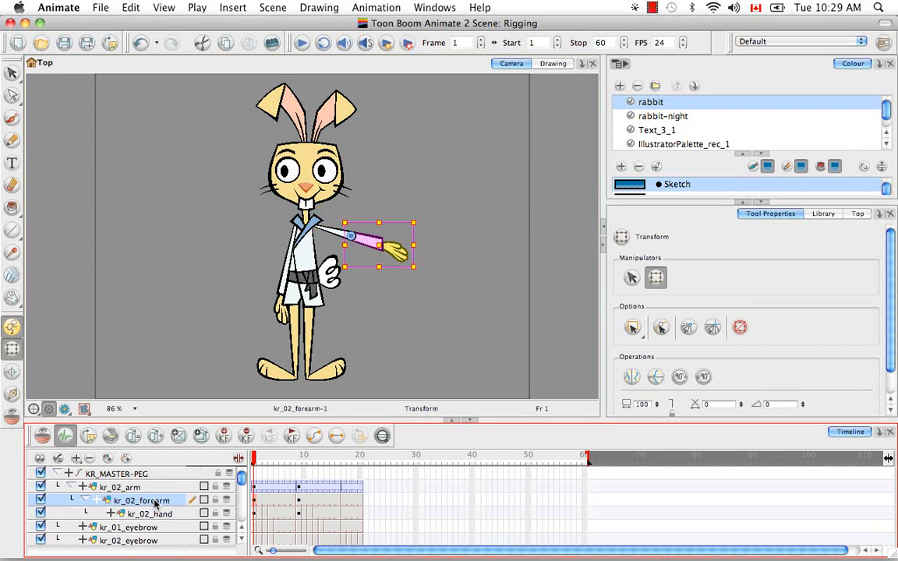
drag(381, 201, 394, 173)
click(419, 238)
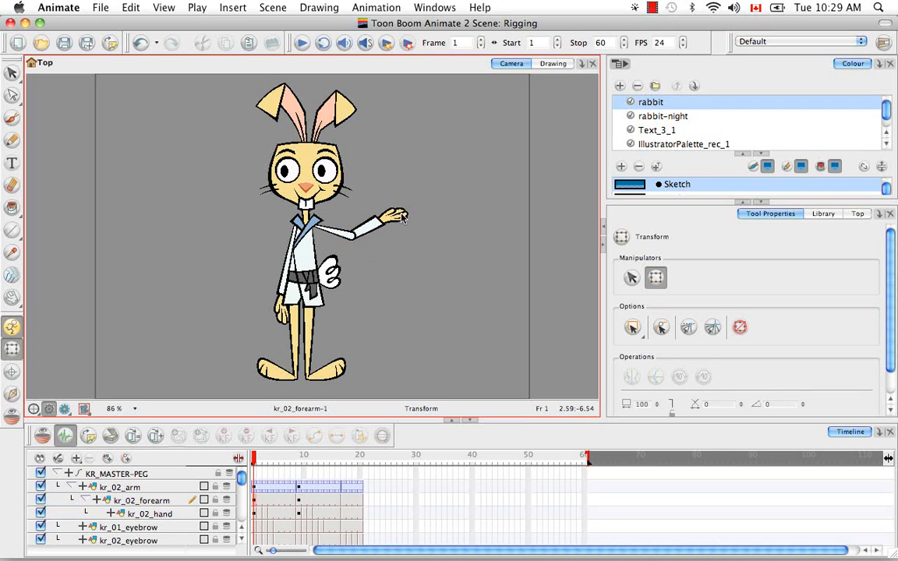
Rotate kr_02_hand at the wrist so the fingers point upward, and deselect it
click(396, 216)
drag(418, 193, 355, 158)
click(411, 254)
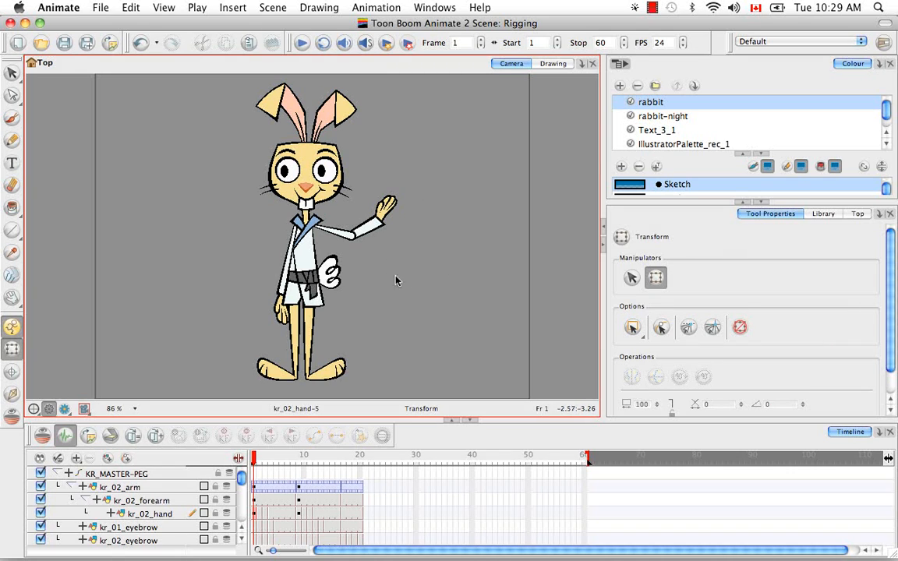
Try enlarging kr_02_forearm together with its attached hand, and undo the scaling
click(369, 225)
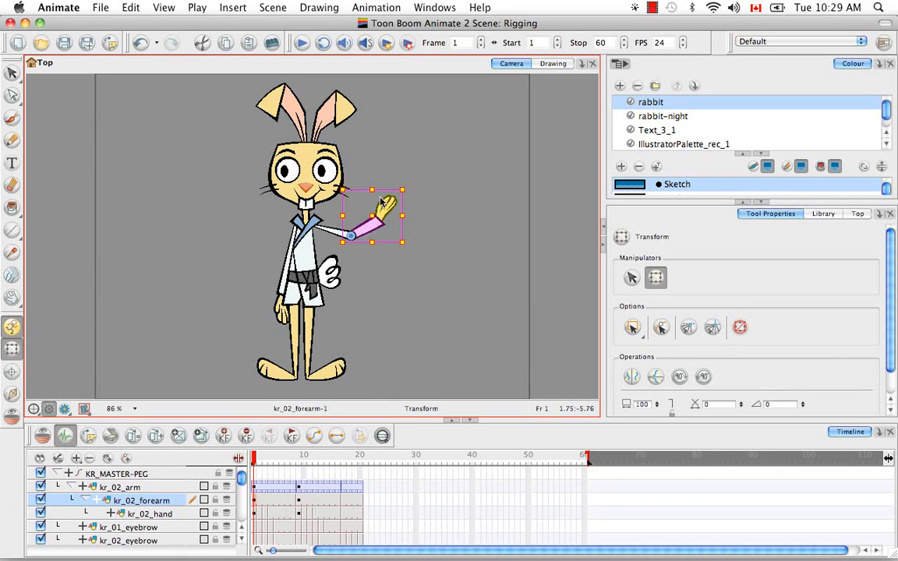
drag(395, 208, 479, 181)
click(479, 182)
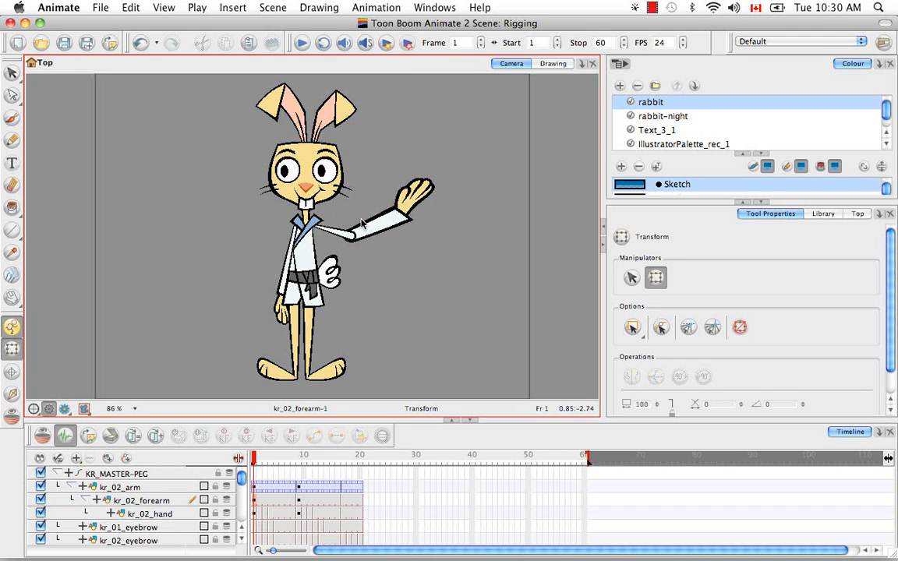
key(super+z)
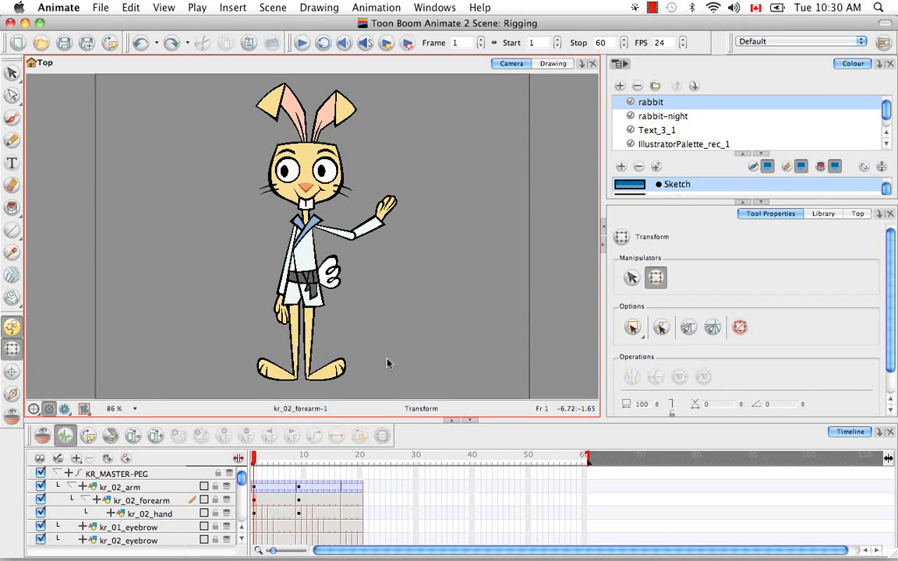
Undo the rotations of the arm, forearm and hand and the parenting between these three layers
key(super+z)
key(super+z)
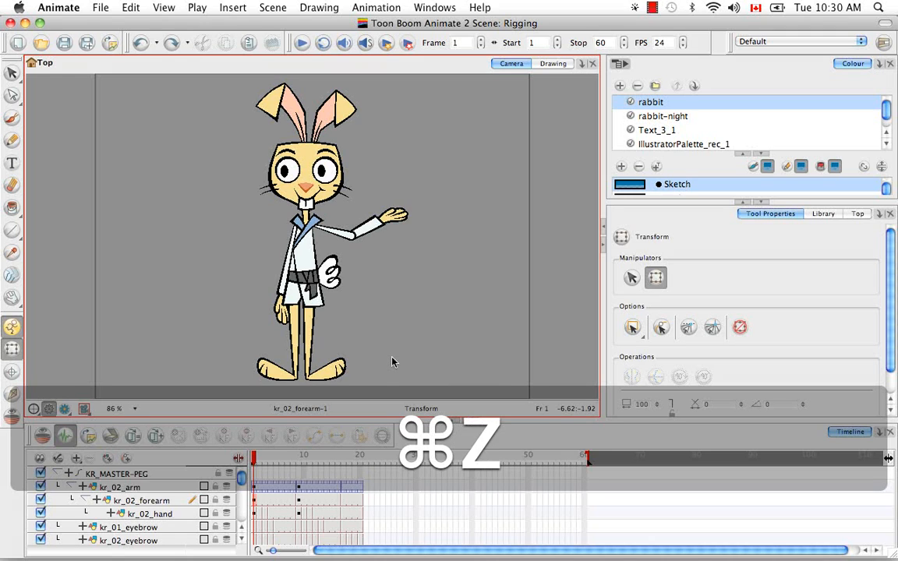
key(super+z)
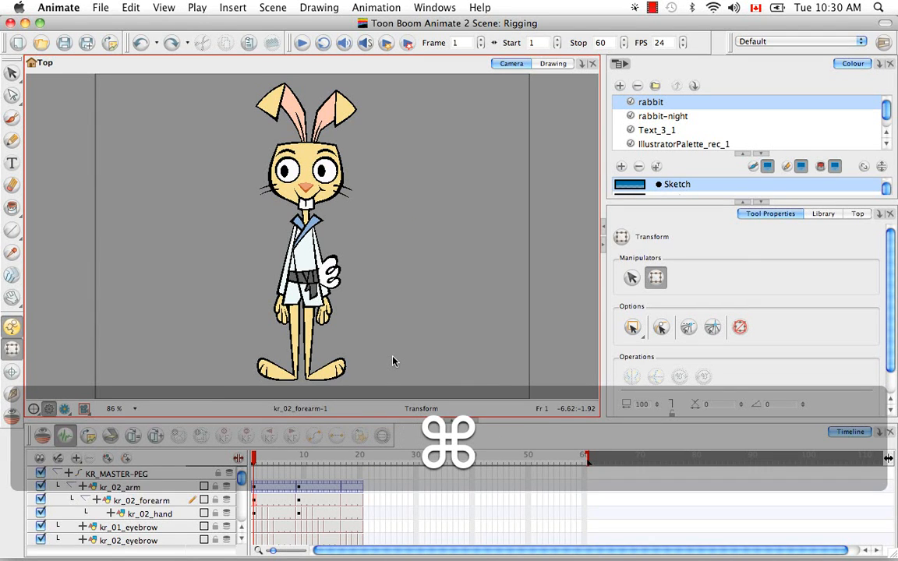
key(super+z)
key(super+z)
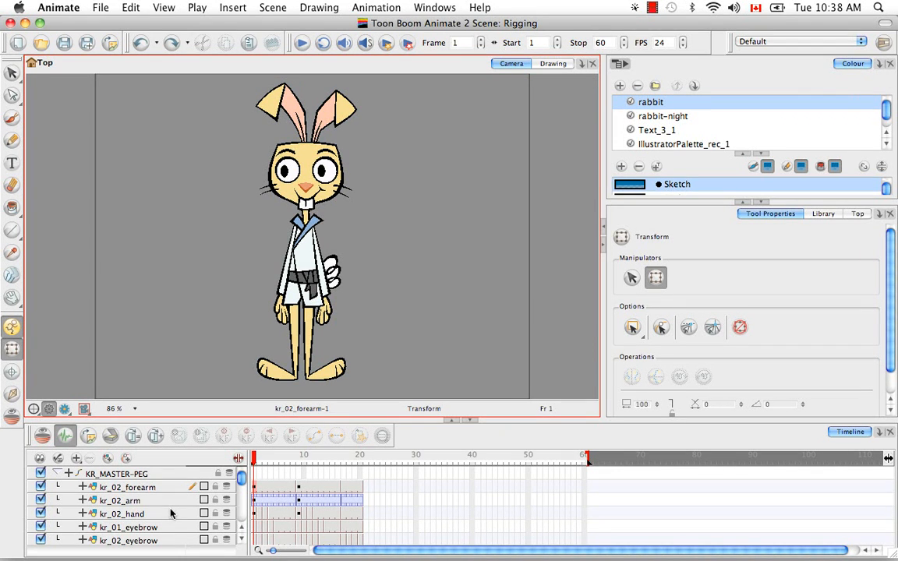
Add a drawing layer named KR_02_ARM-PEG, parent it to KR_MASTER-PEG and attach kr_02_arm to it
click(108, 460)
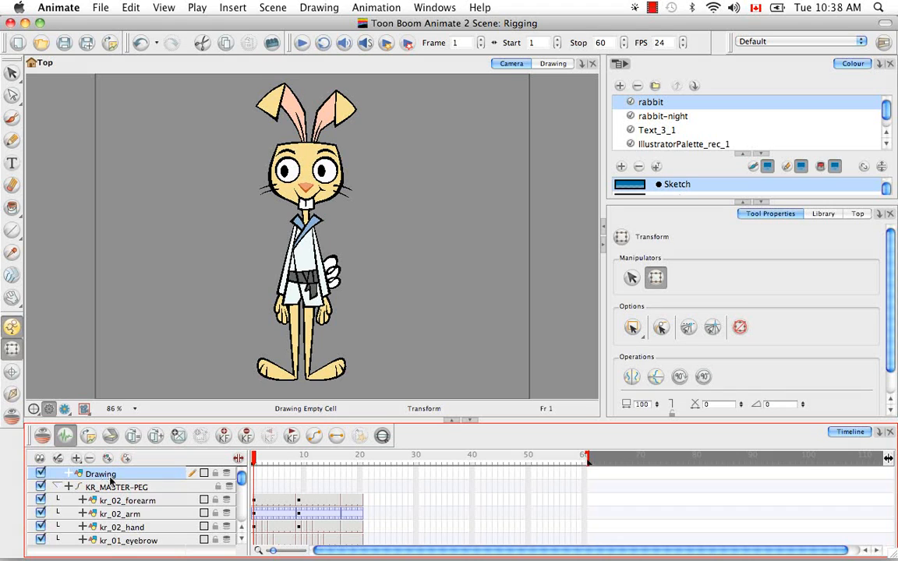
key(BackSpace)
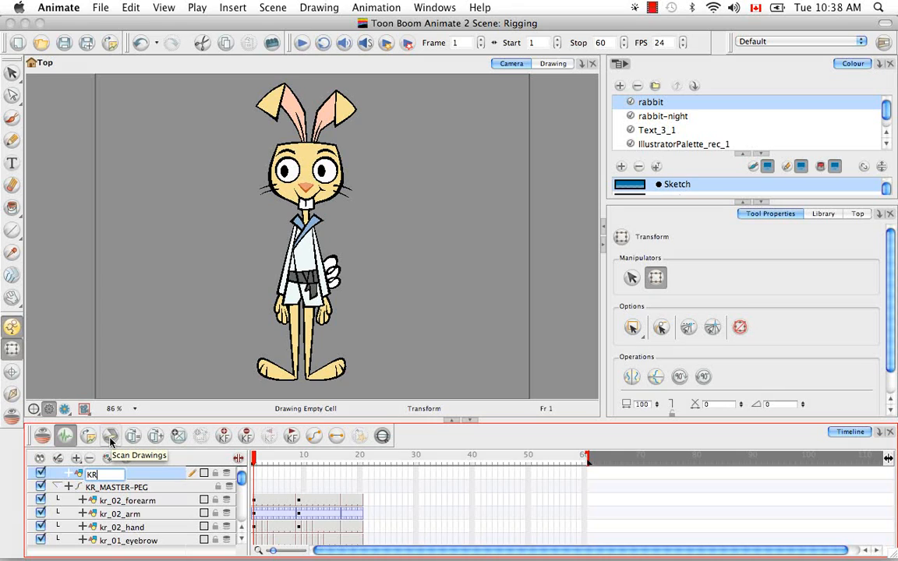
text(KR_02_ARM-PEG)
key(Return)
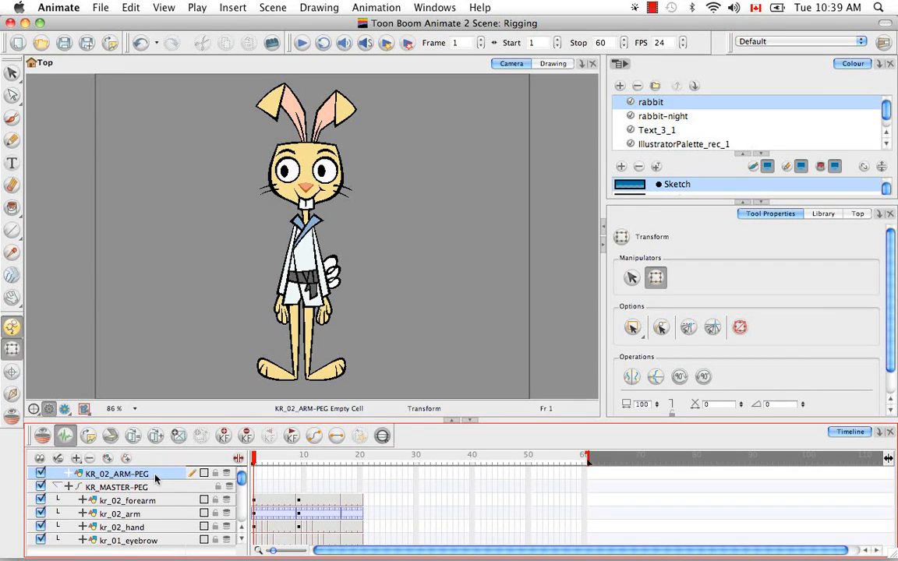
mouse_move(156, 477)
mouse_down()
mouse_move(164, 499)
mouse_move(146, 499)
mouse_move(143, 488)
mouse_up()
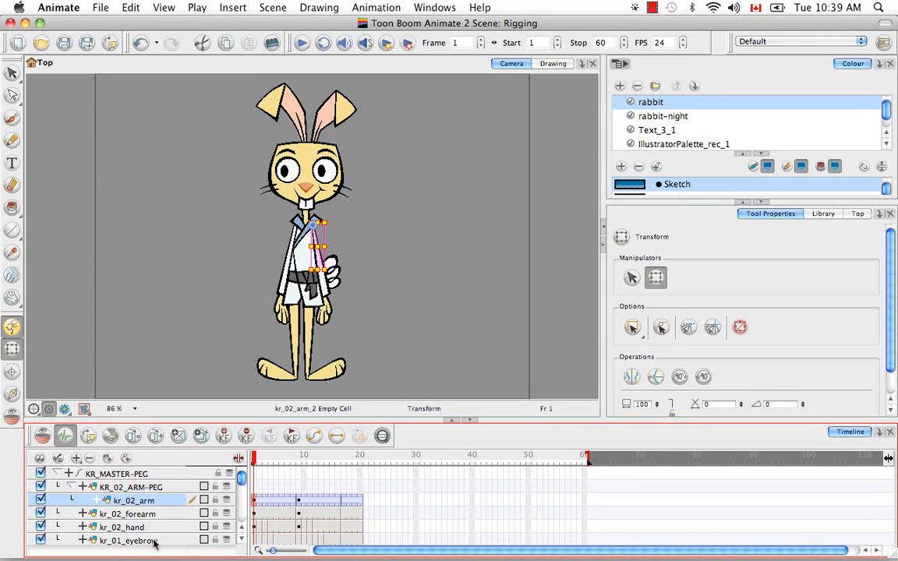
Add a drawing layer above kr_02_forearm and name it KR_02_LOWERARM-PEG
click(157, 515)
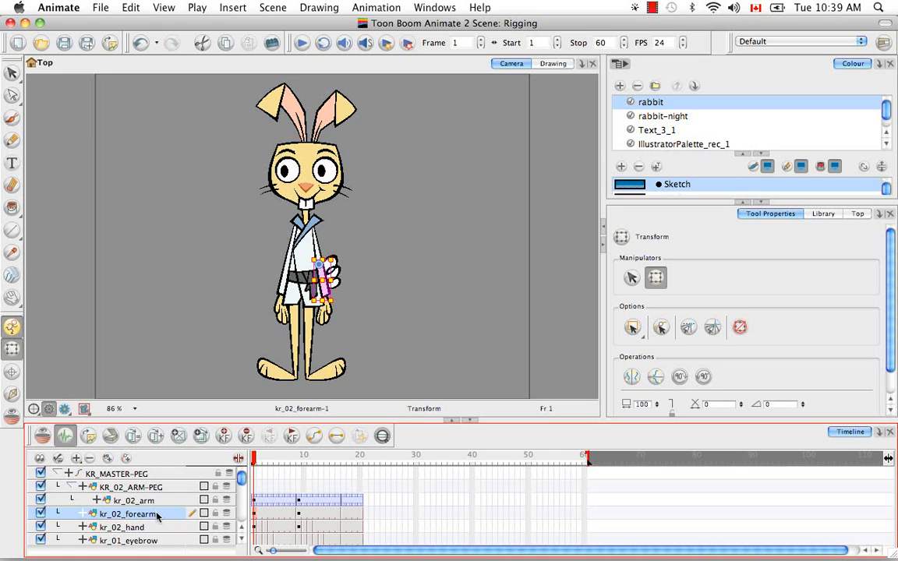
click(108, 458)
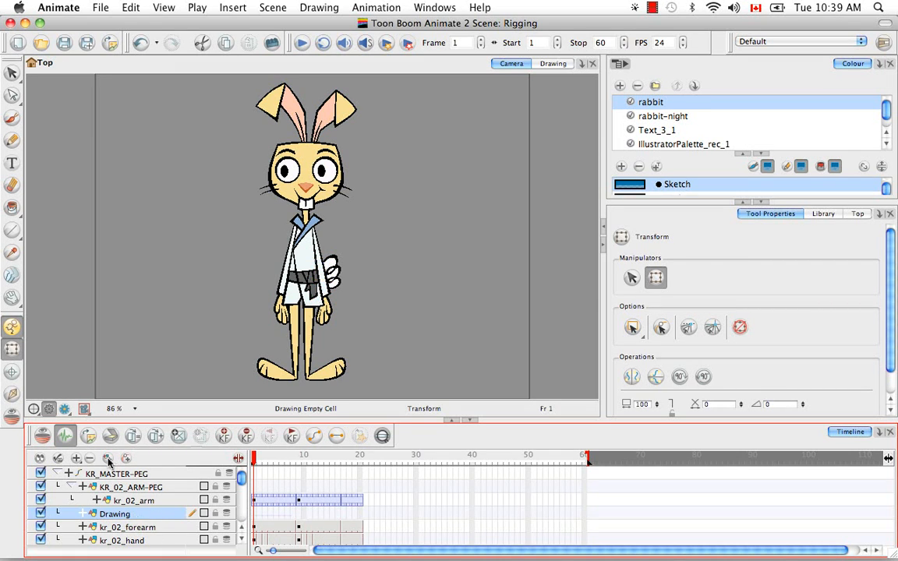
double_click(115, 514)
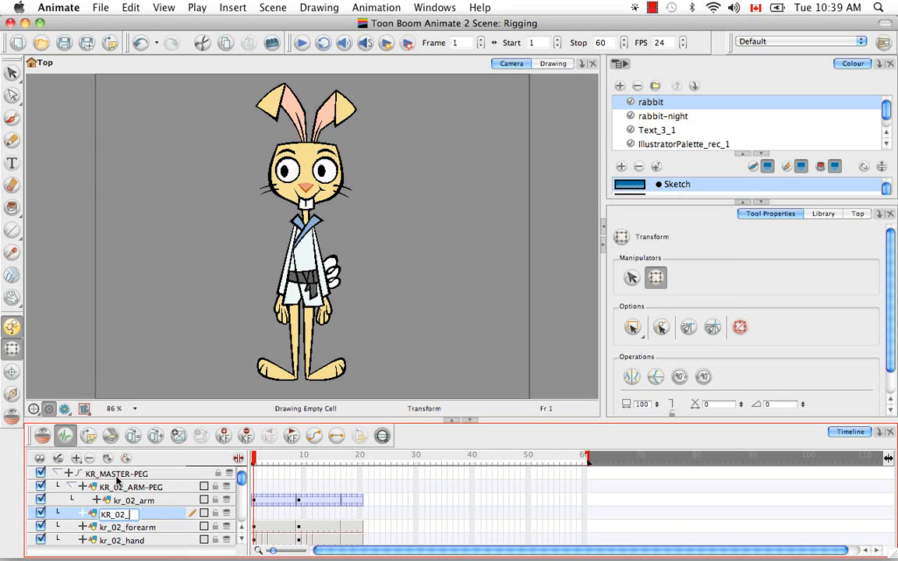
text(KR_02_LOWERARM-PEG)
key(Return)
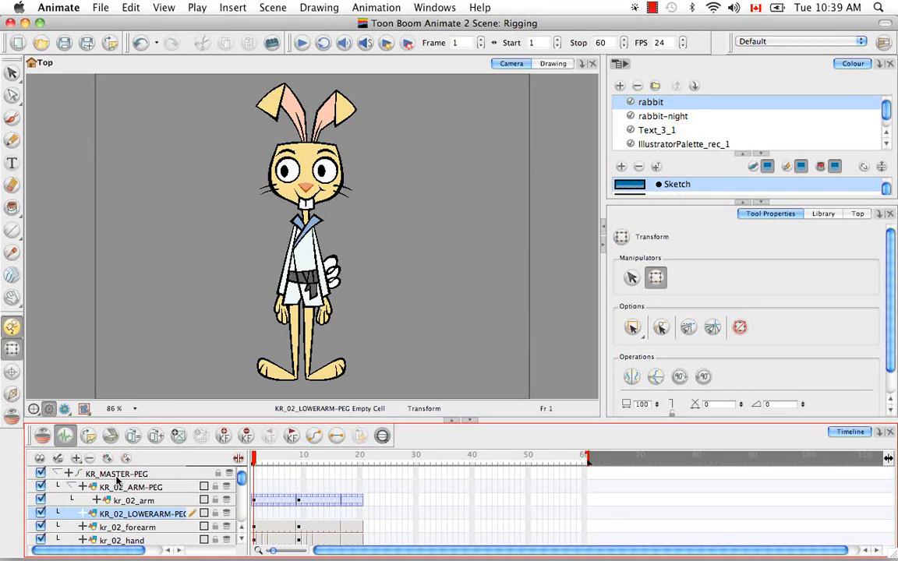
Parent kr_02_forearm and kr_02_hand to KR_02_LOWERARM-PEG, with the forearm listed above the hand
mouse_move(145, 529)
mouse_down()
mouse_move(140, 516)
mouse_move(146, 522)
mouse_up()
click(136, 541)
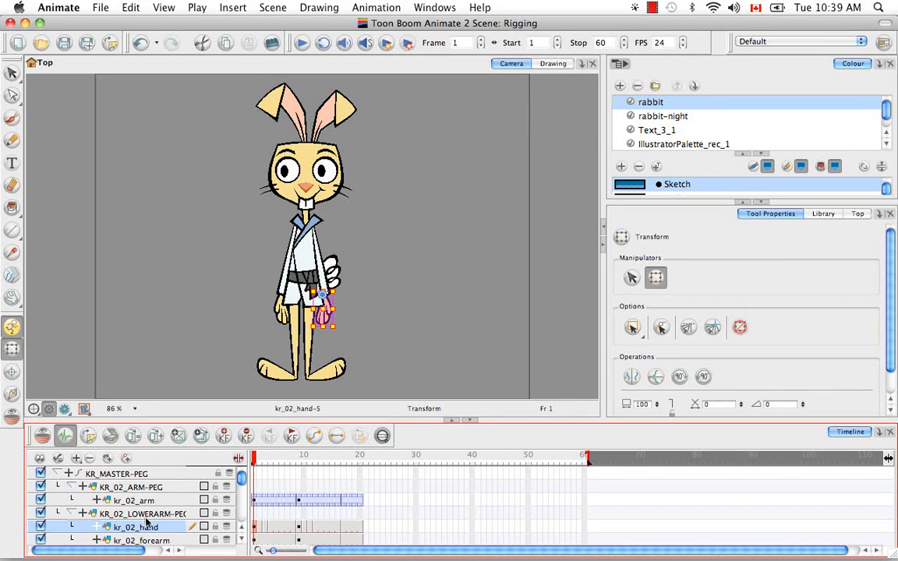
click(242, 541)
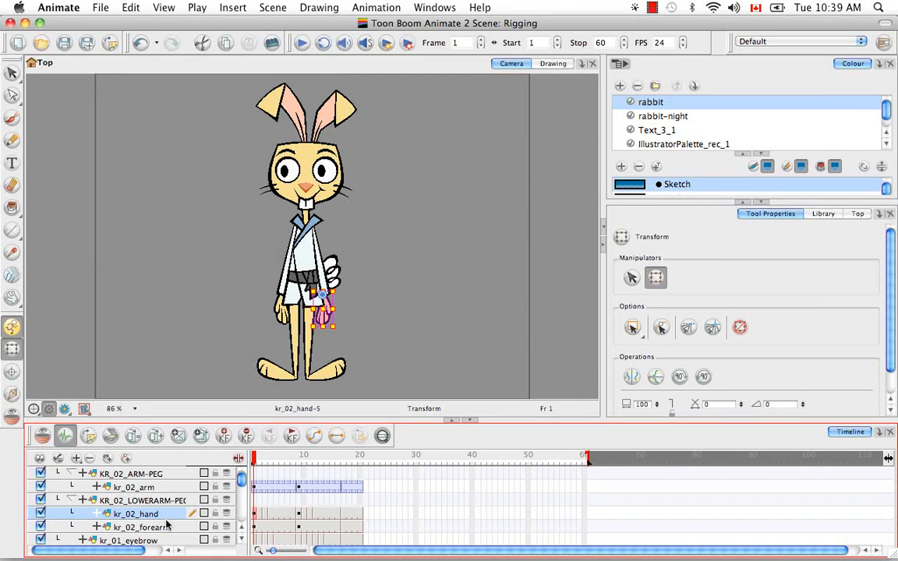
drag(166, 526, 151, 536)
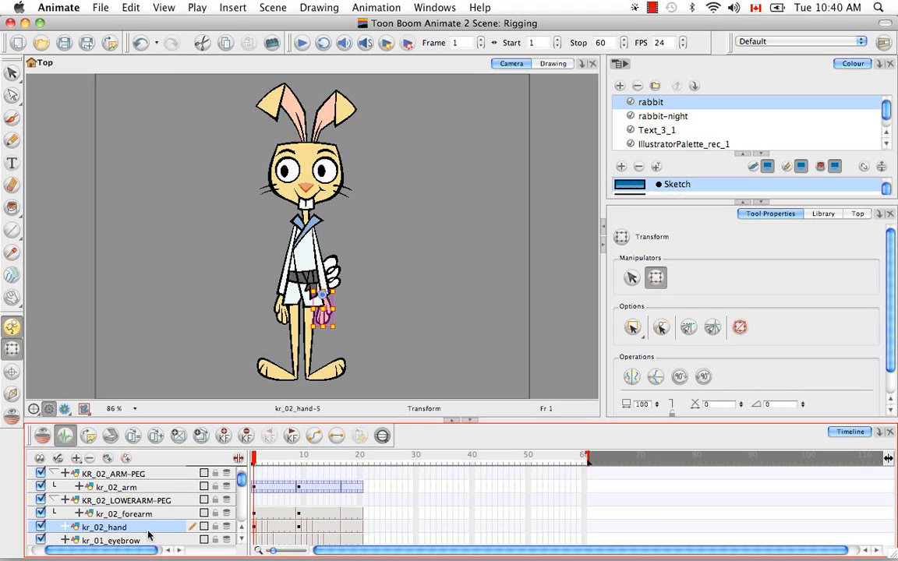
drag(148, 534, 144, 513)
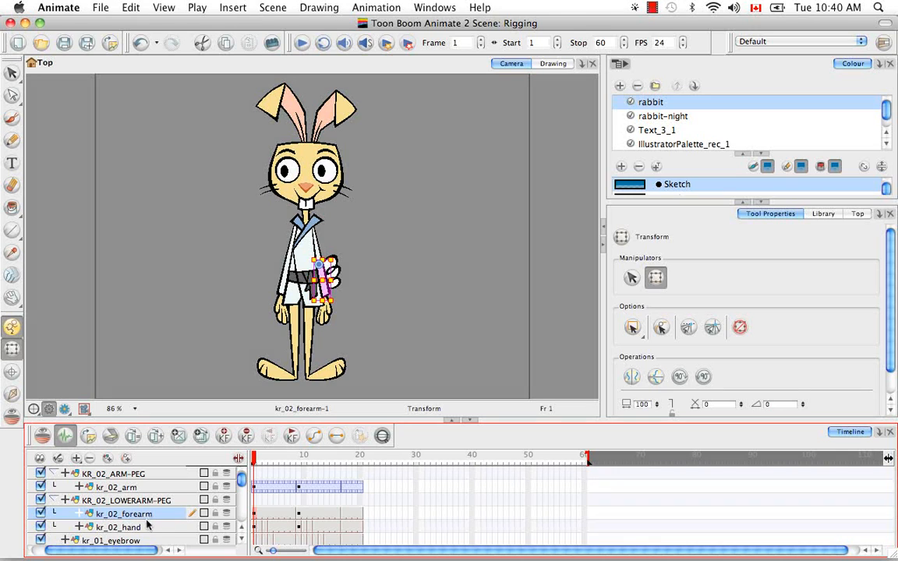
drag(143, 550, 127, 550)
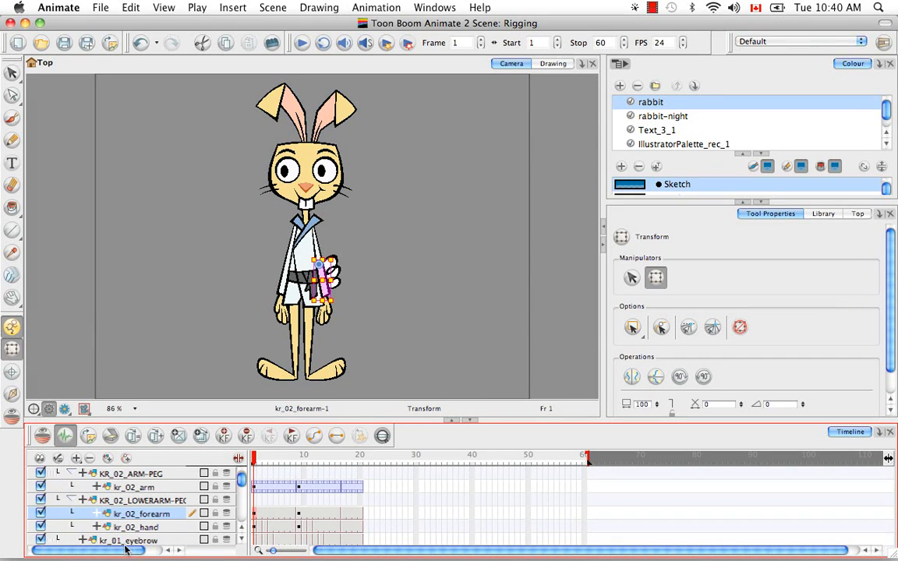
Collapse KR_02_LOWERARM-PEG and parent it with its attached layers to KR_02_ARM-PEG
click(73, 474)
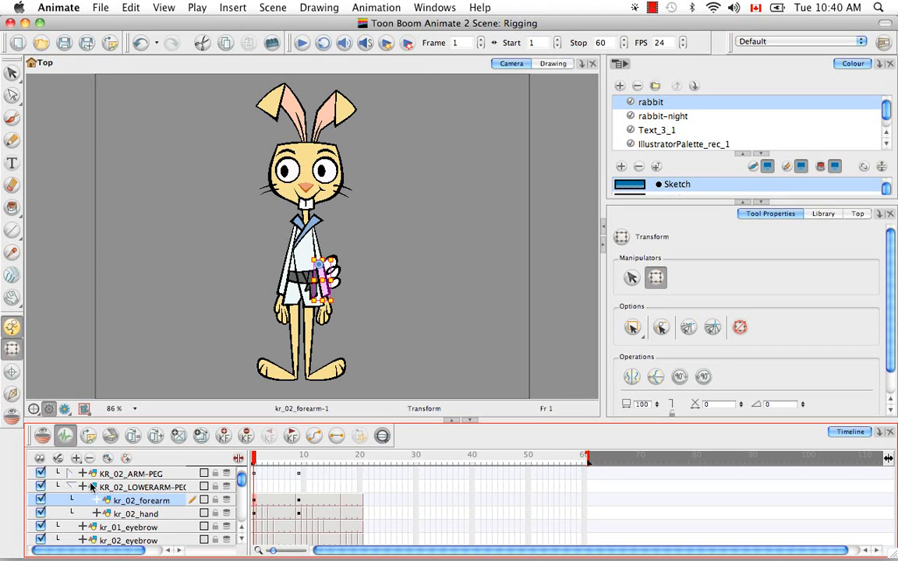
click(72, 487)
click(72, 474)
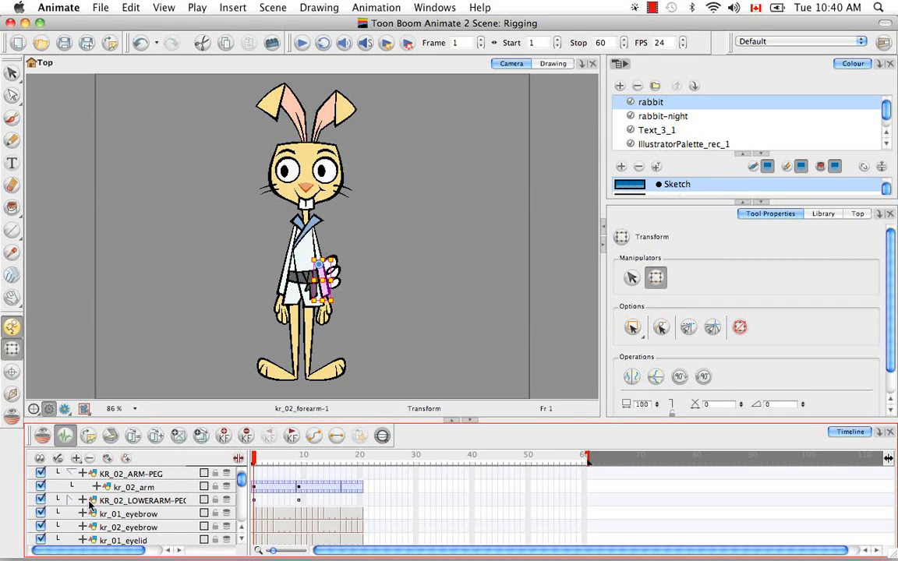
click(122, 500)
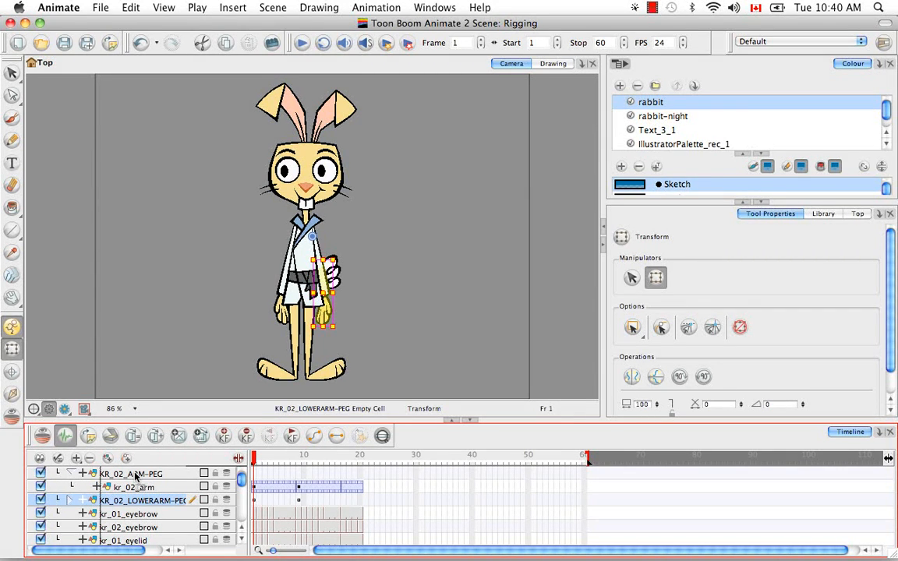
drag(134, 477, 136, 476)
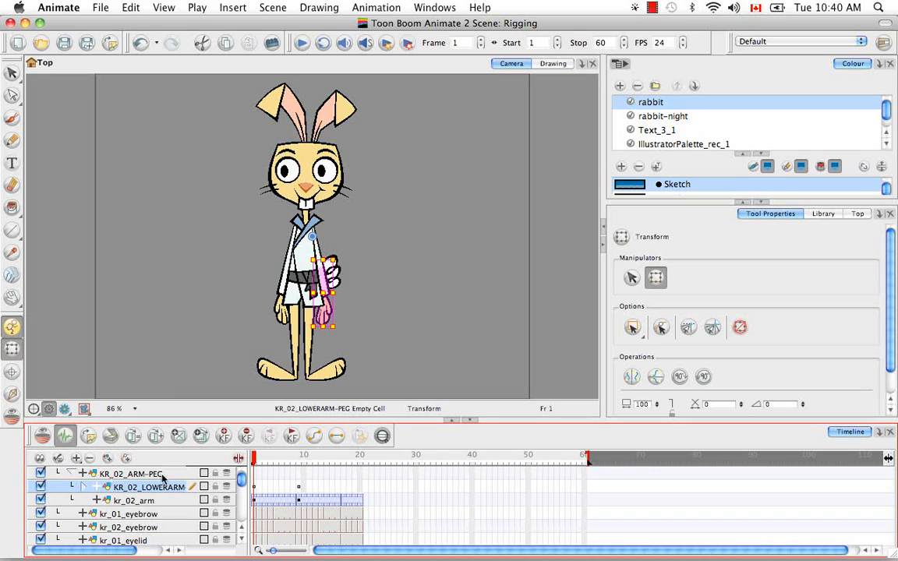
Widen the layer name area and expand KR_02_ARM-PEG and KR_02_LOWERARM-PEG, leaving nothing selected
click(72, 474)
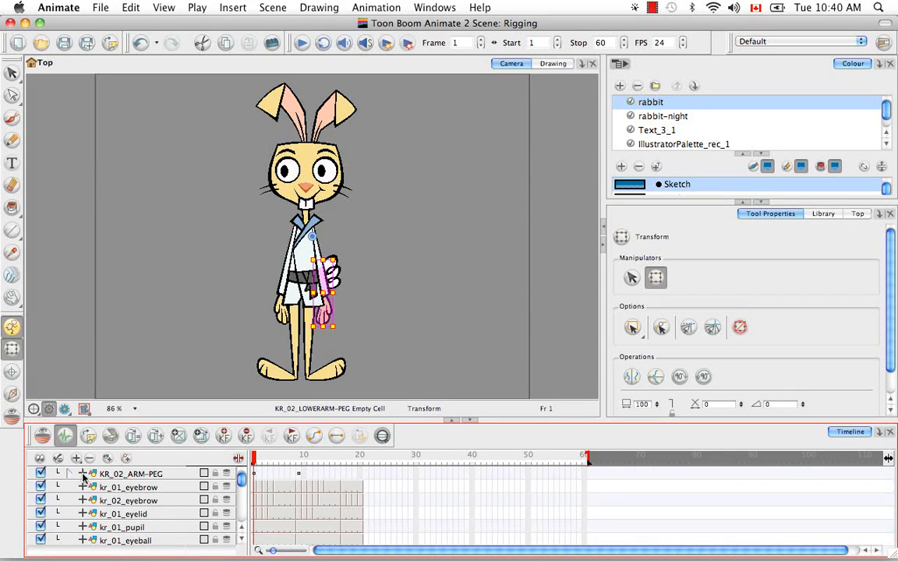
click(85, 473)
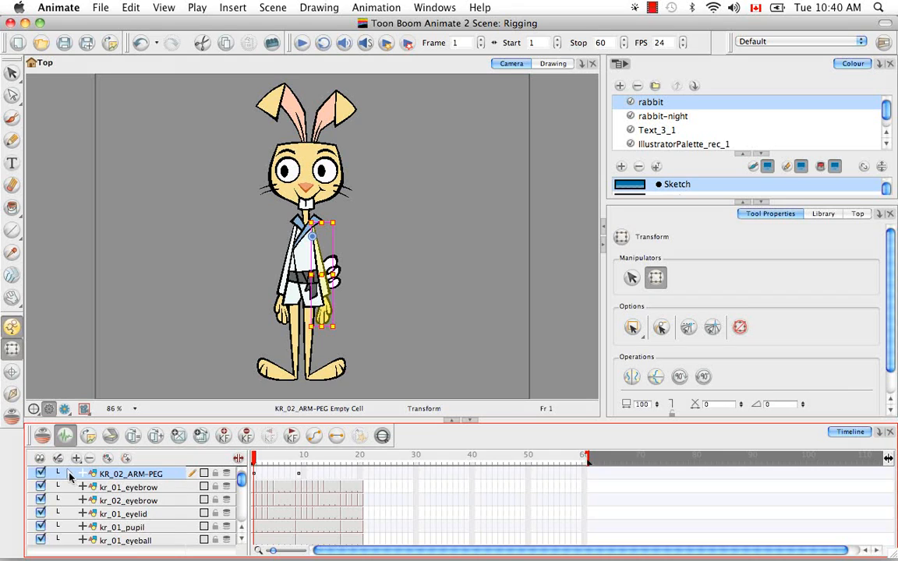
click(70, 473)
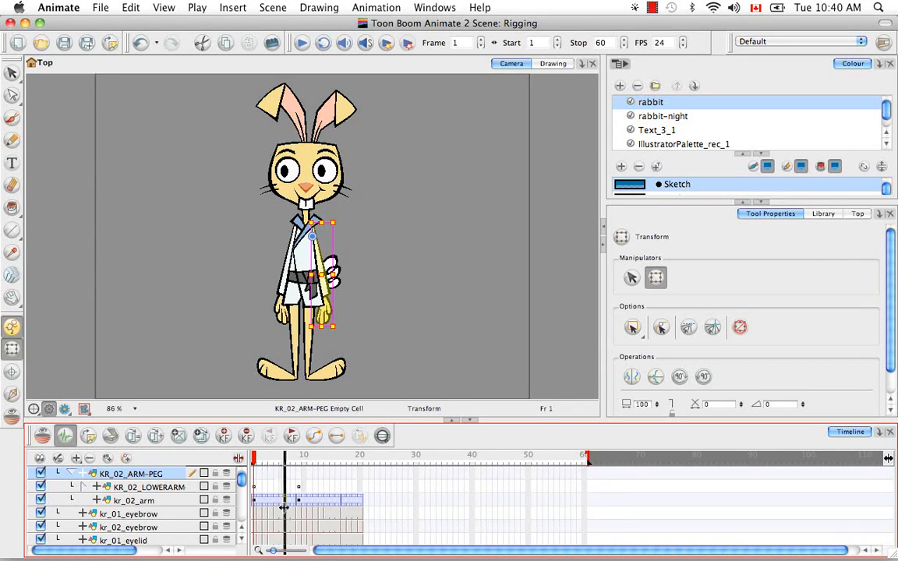
drag(248, 503, 284, 502)
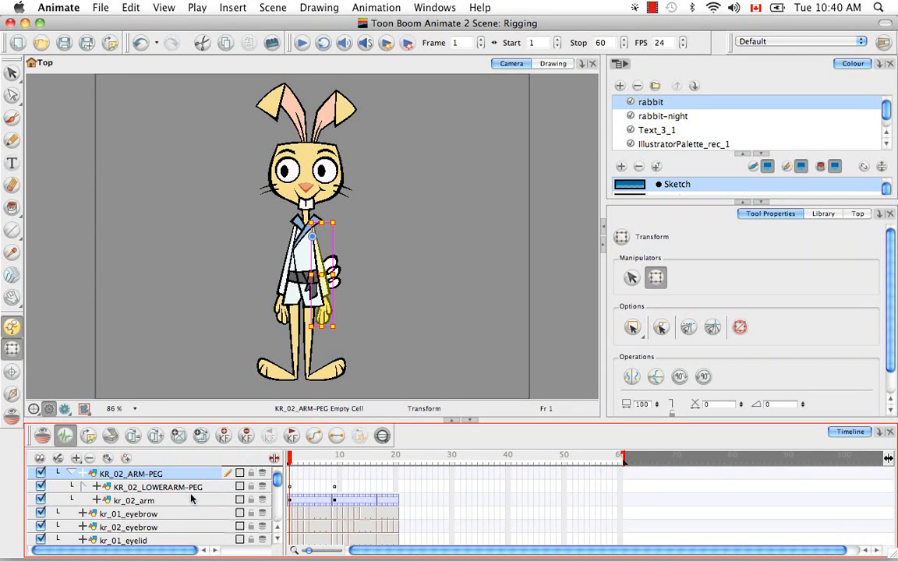
click(84, 487)
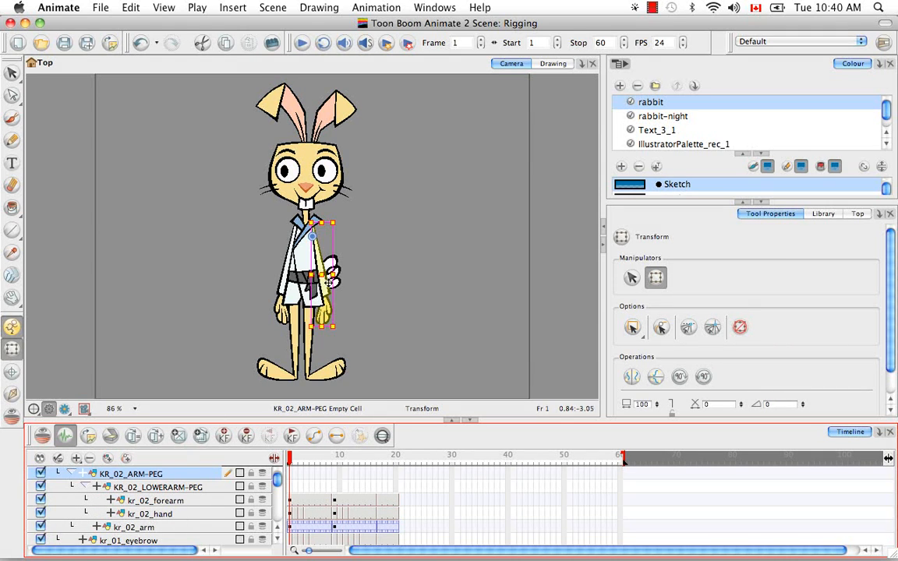
click(138, 336)
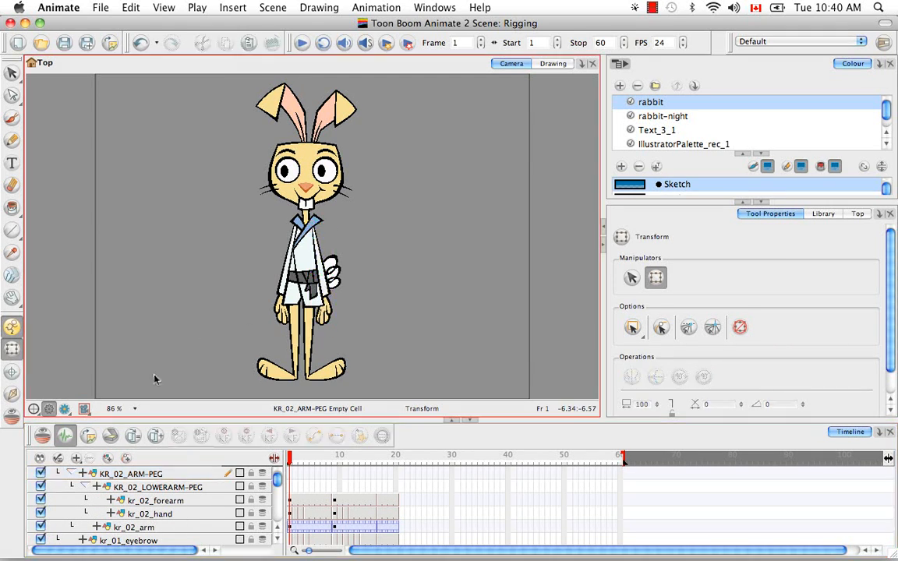
Try to transform the kr_02_forearm layer on its own
click(186, 504)
click(323, 319)
click(362, 314)
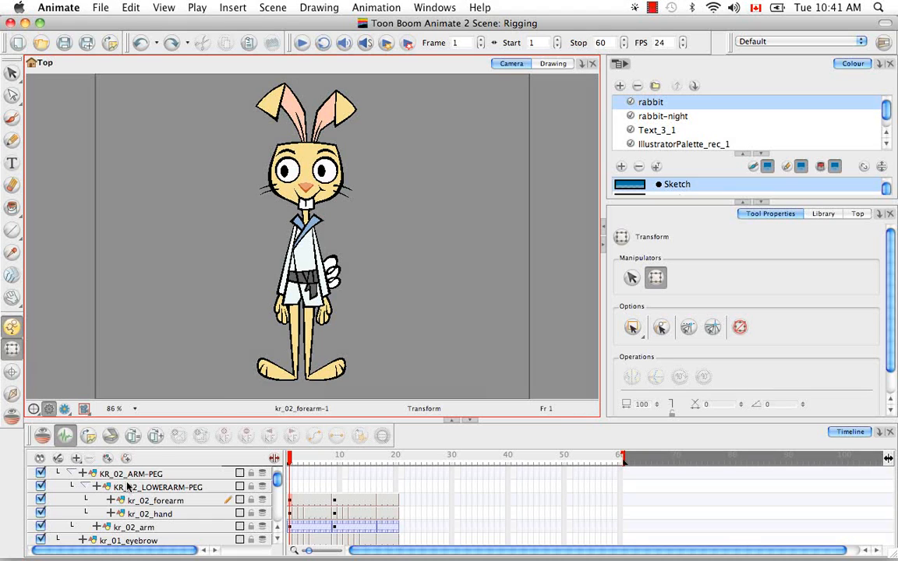
Try rotating the whole arm outward and the lower arm upward with KR_02_LOWERARM-PEG, and undo the pose
click(331, 316)
drag(330, 316, 391, 261)
click(175, 485)
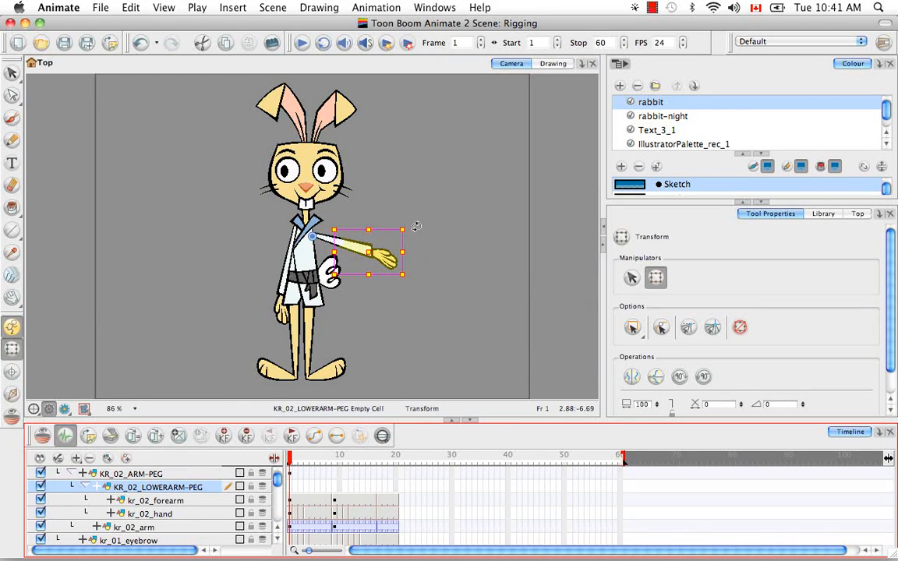
drag(381, 224, 377, 173)
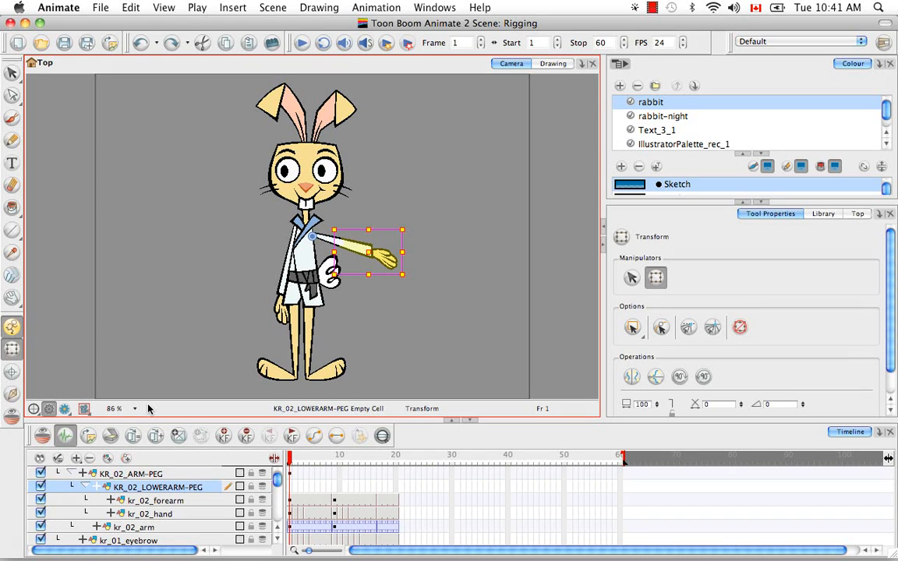
key(super+z)
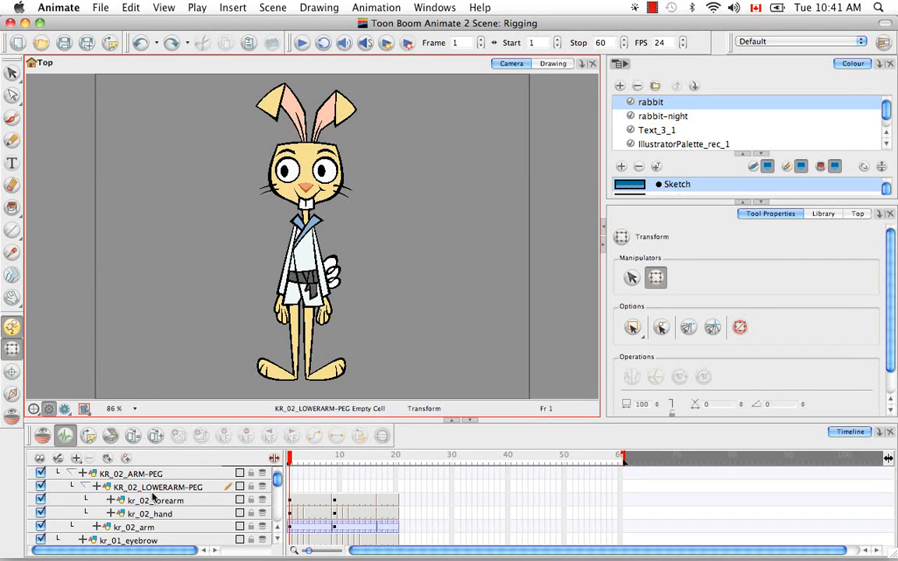
Create an empty drawing on KR_02_ARM-PEG at frame 1 and extend its exposure to frame 20
click(153, 489)
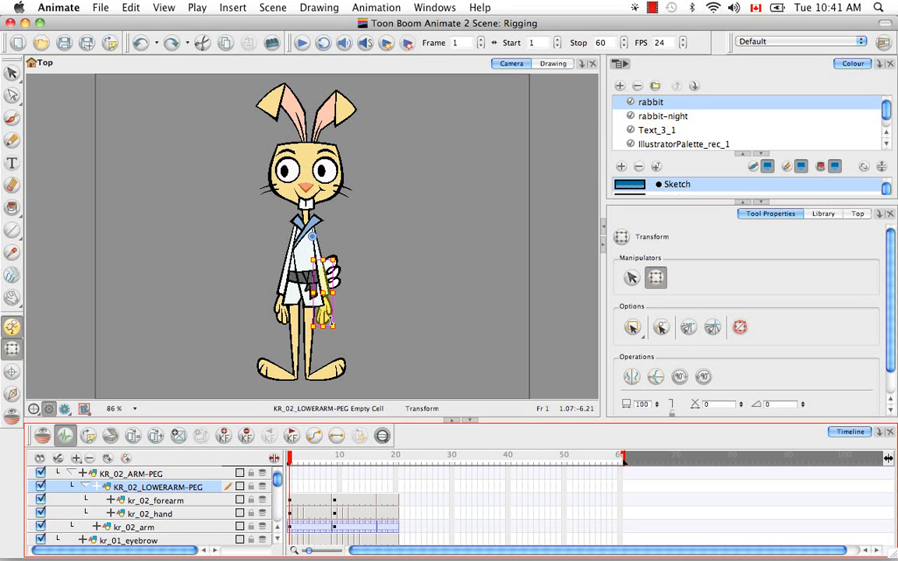
click(151, 474)
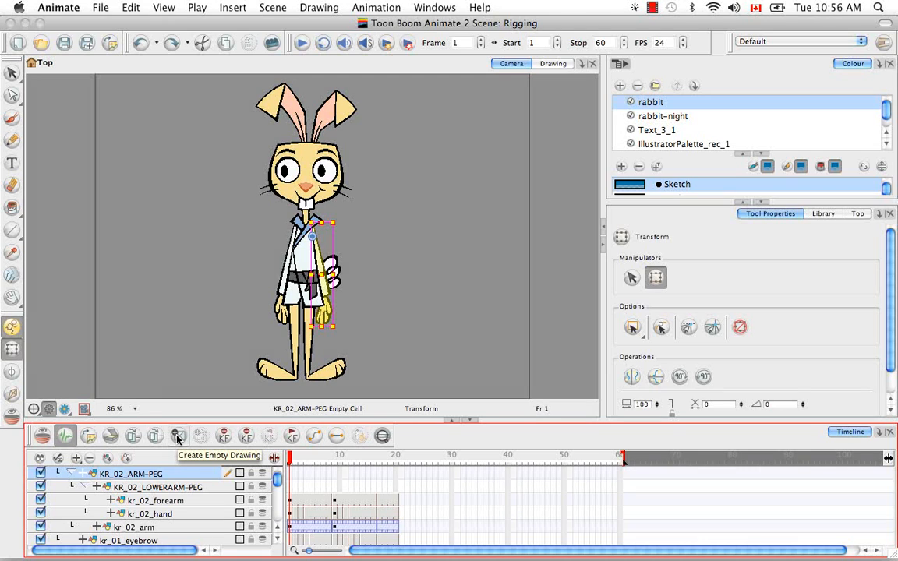
click(177, 436)
click(394, 472)
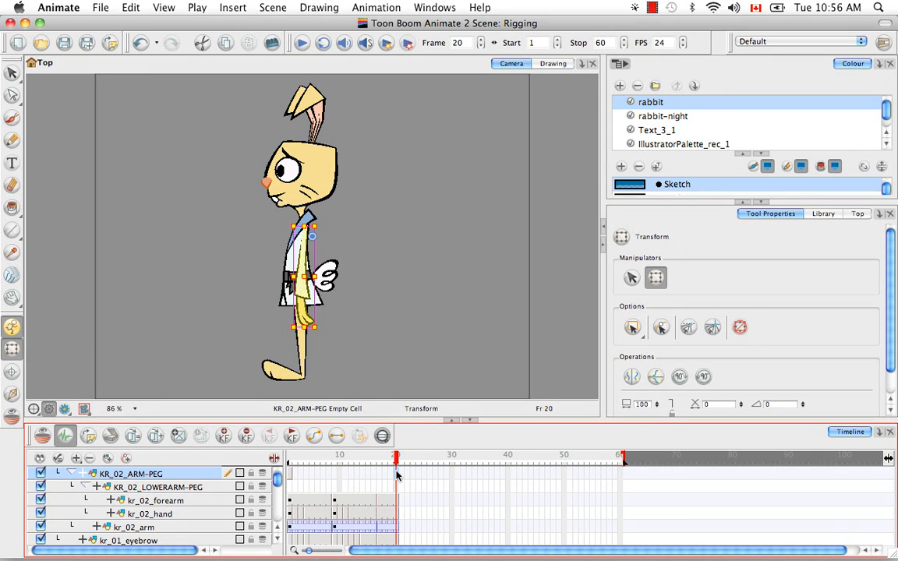
right_click(396, 473)
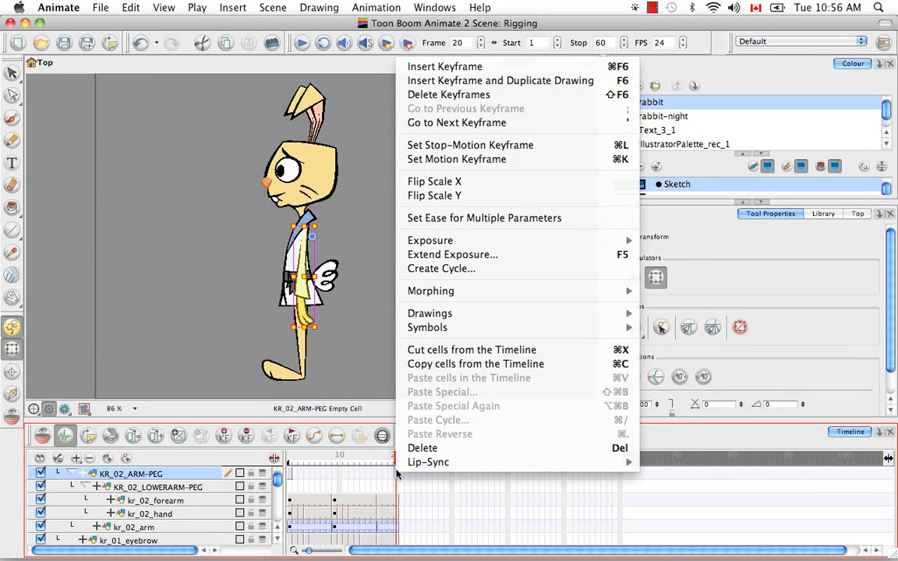
mouse_move(397, 469)
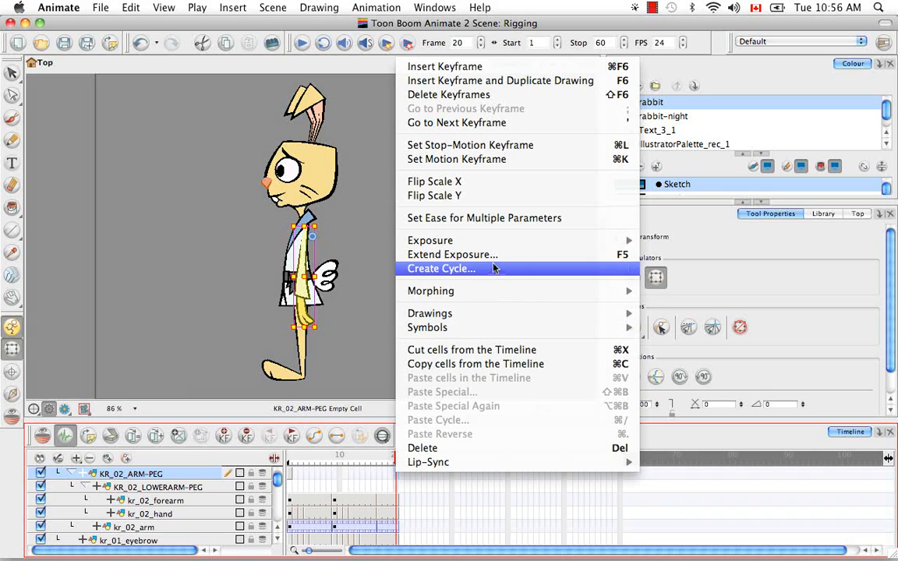
click(585, 259)
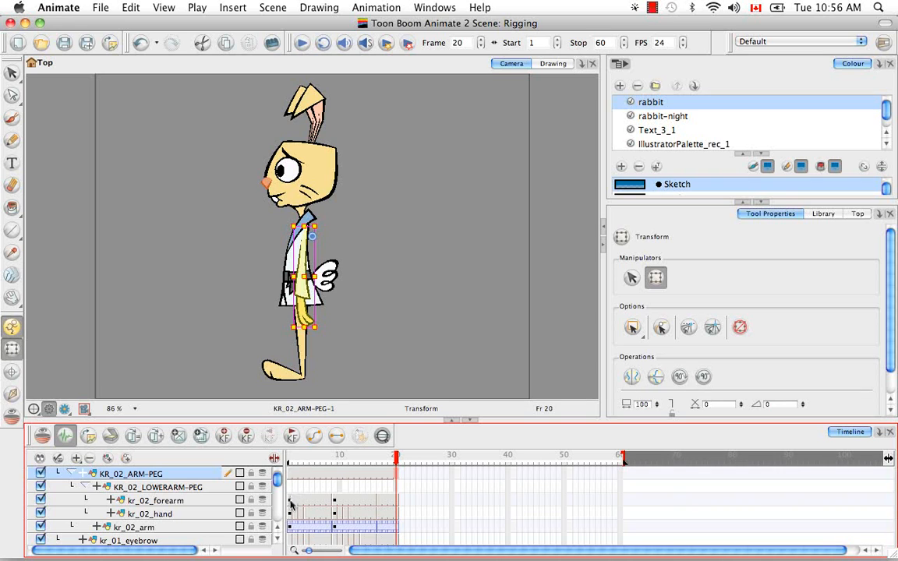
Inside the kr_02_arm symbol, copy the first cell of the kr_02_arm drawing layer and return to the top level
click(292, 529)
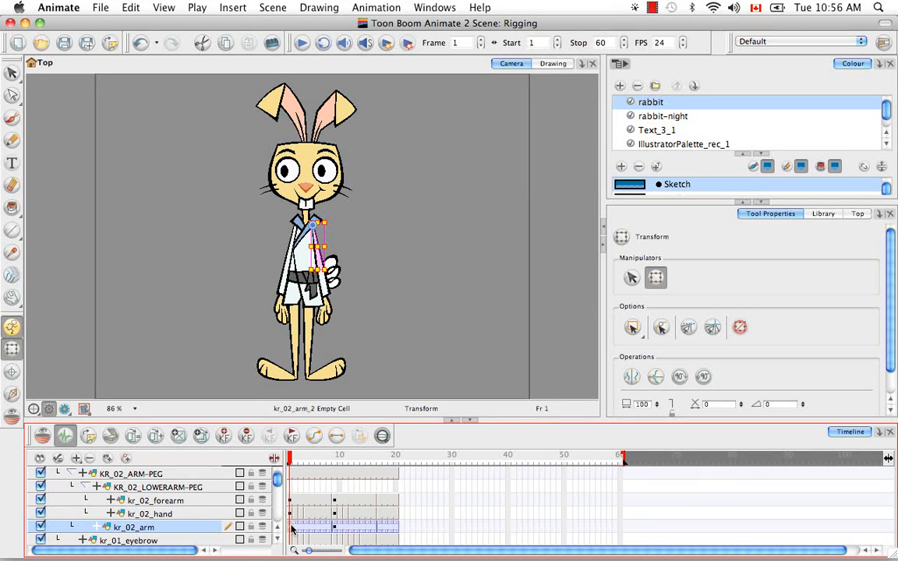
double_click(292, 528)
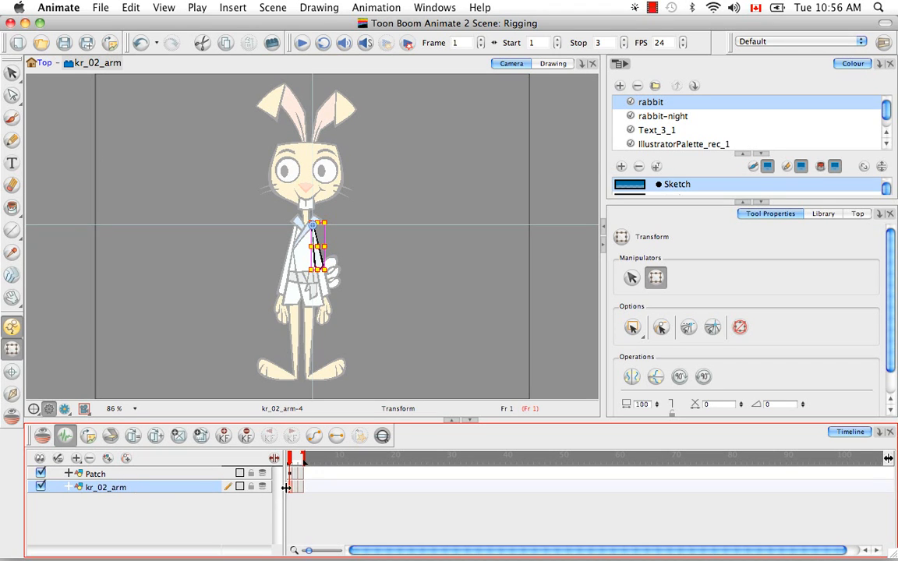
right_click(292, 488)
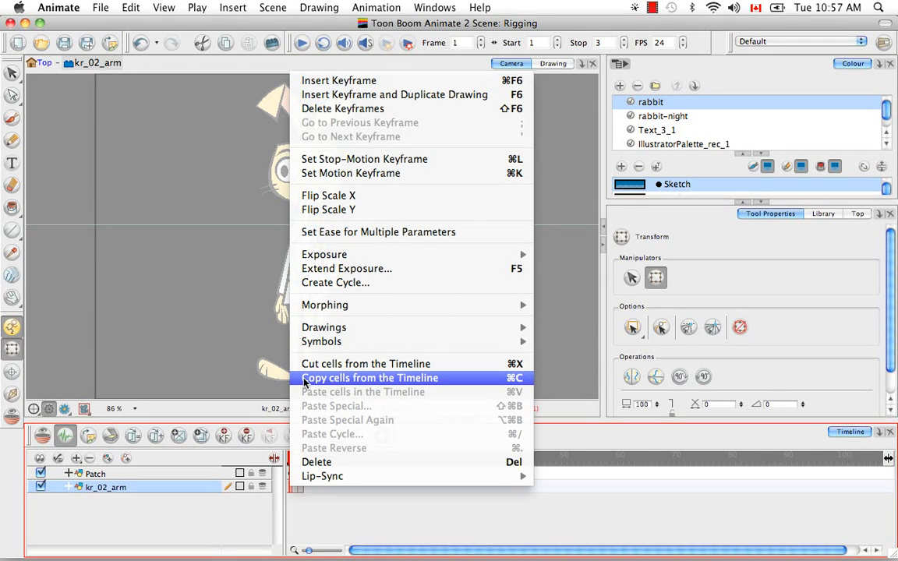
click(527, 380)
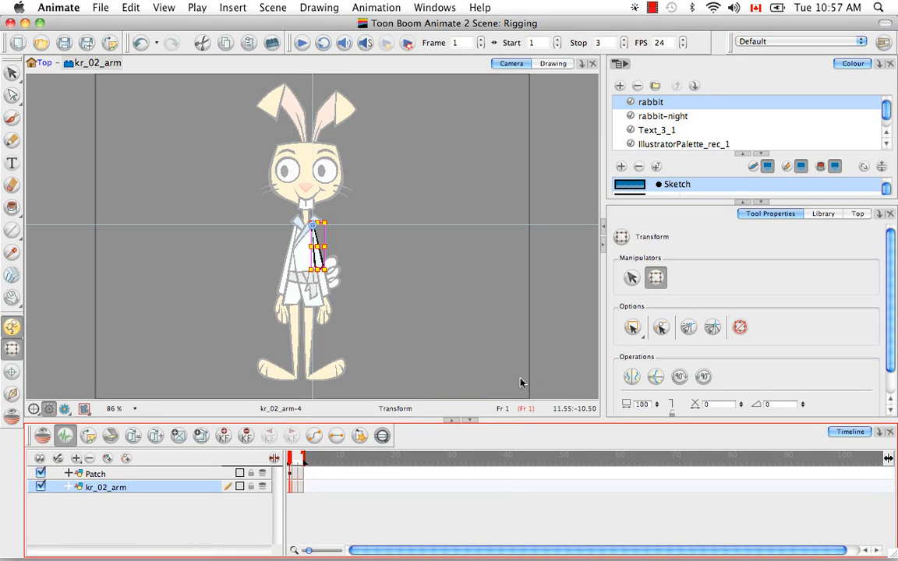
click(43, 63)
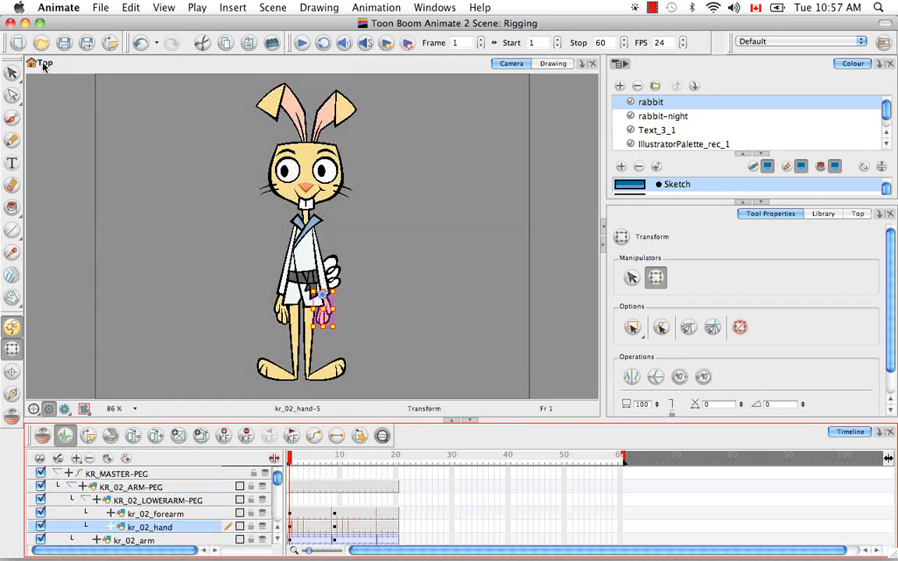
Paste only the copied drawing's pivot onto frame 1 of KR_02_ARM-PEG using Paste Special with Update Drawing Pivot
click(290, 489)
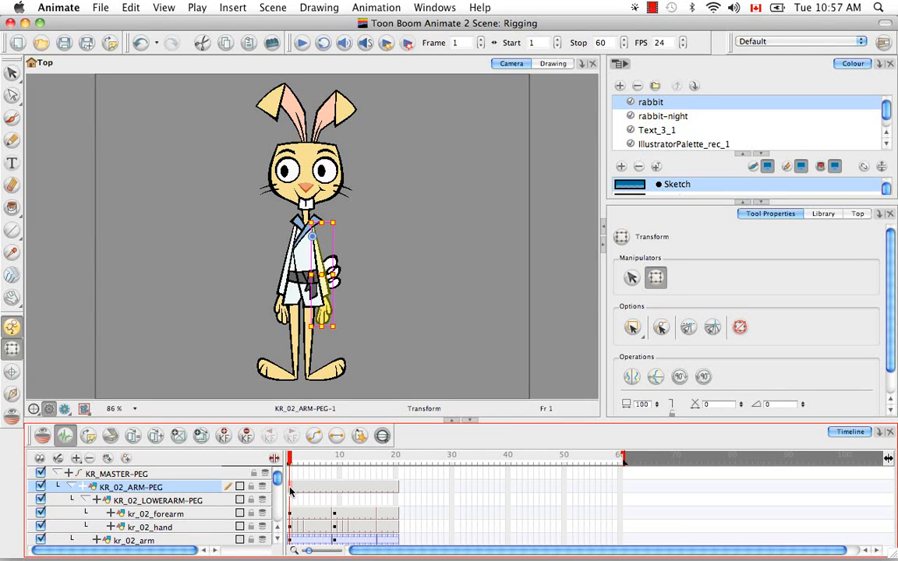
right_click(291, 489)
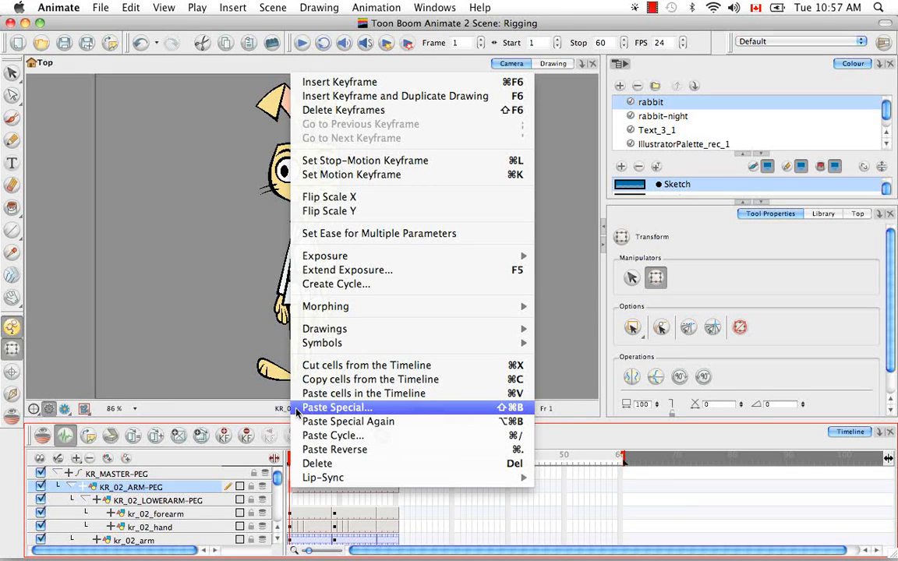
click(335, 408)
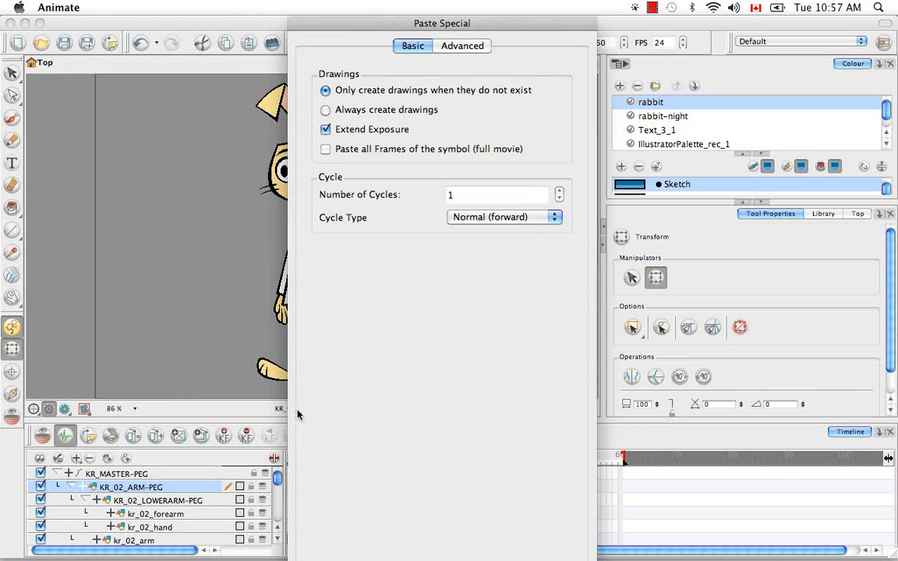
click(466, 47)
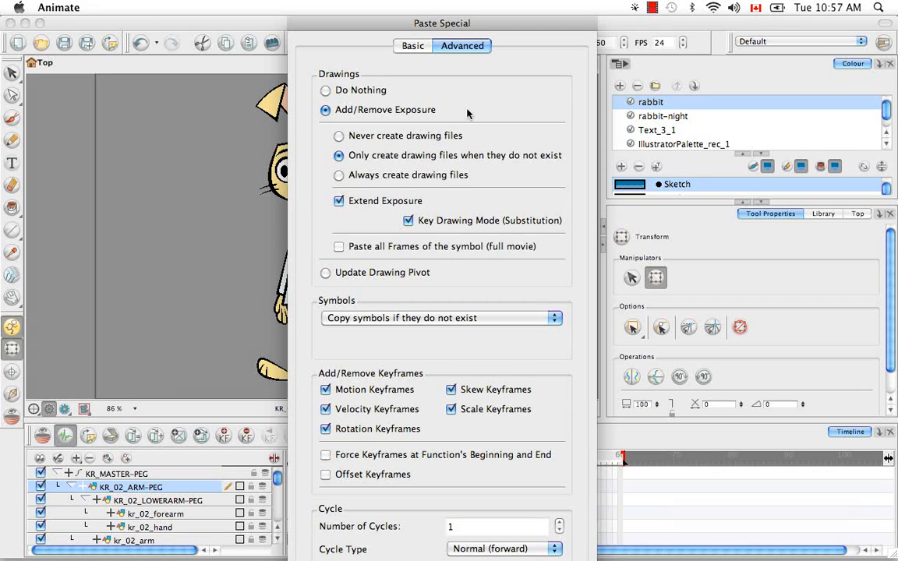
click(325, 273)
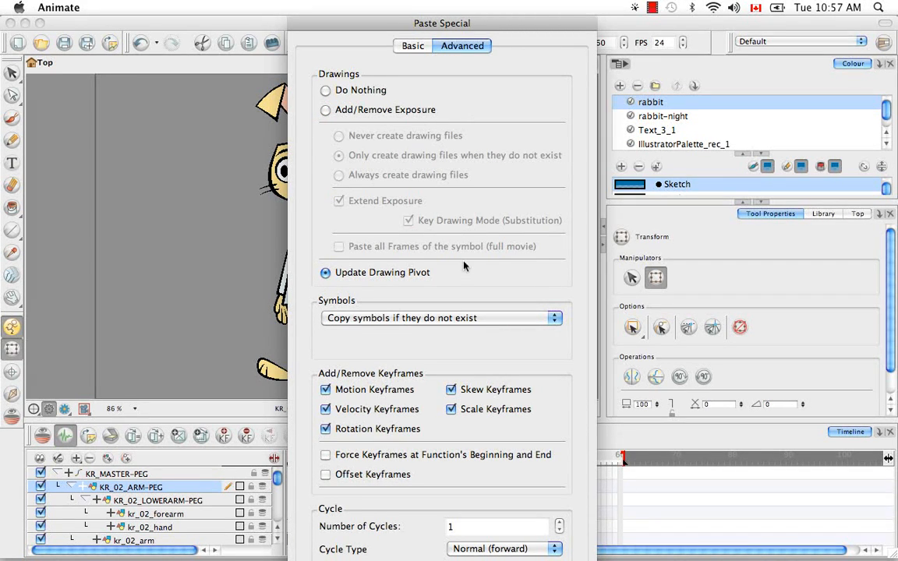
key(Return)
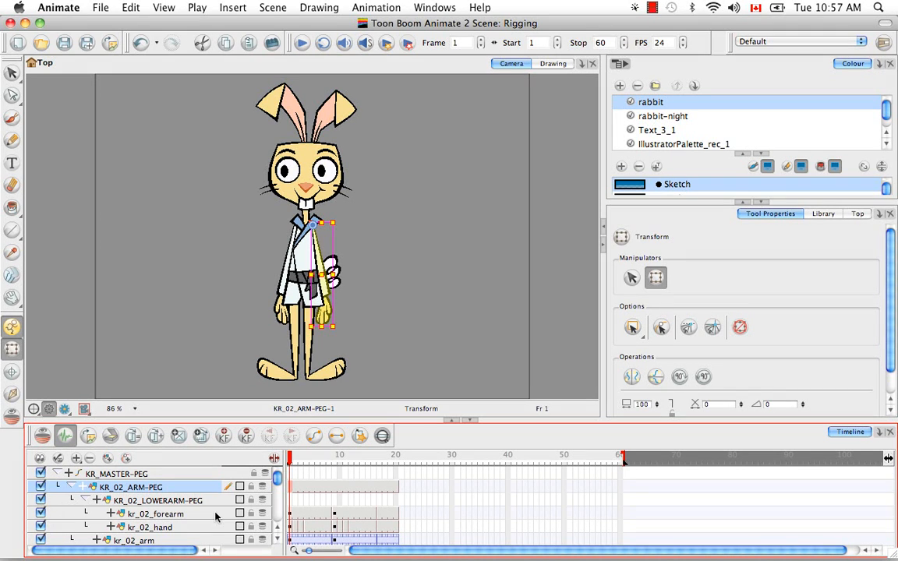
Create an empty drawing on KR_02_LOWERARM-PEG at frame 1 and extend its exposure to frame 20
click(292, 515)
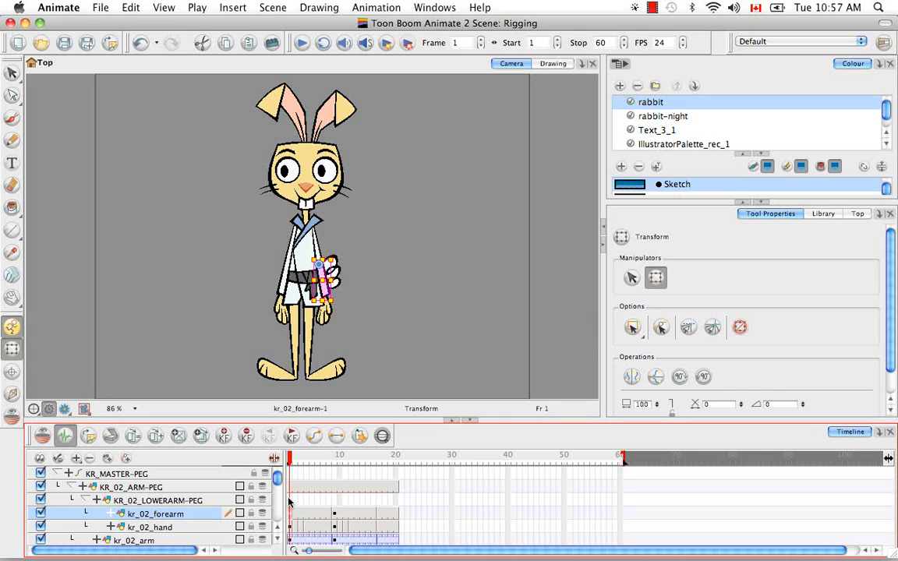
click(289, 501)
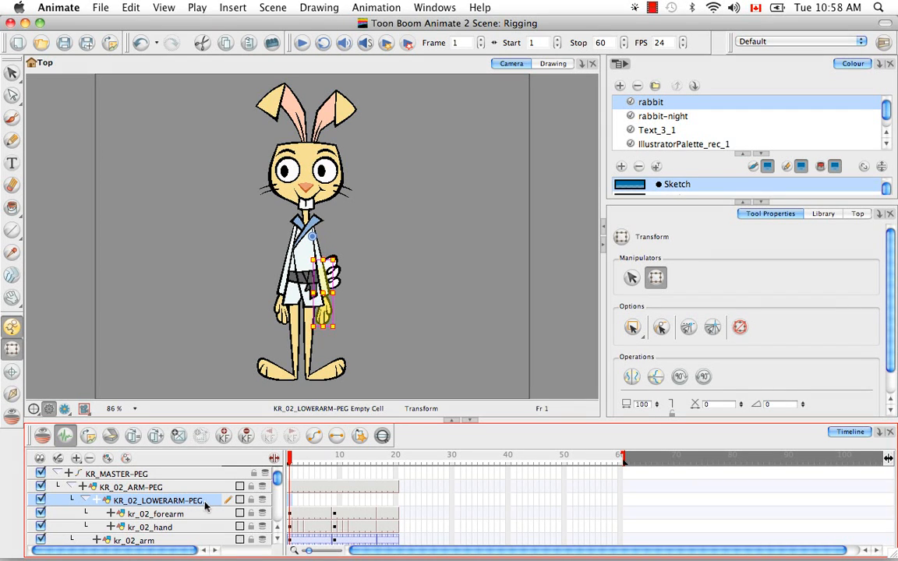
click(180, 438)
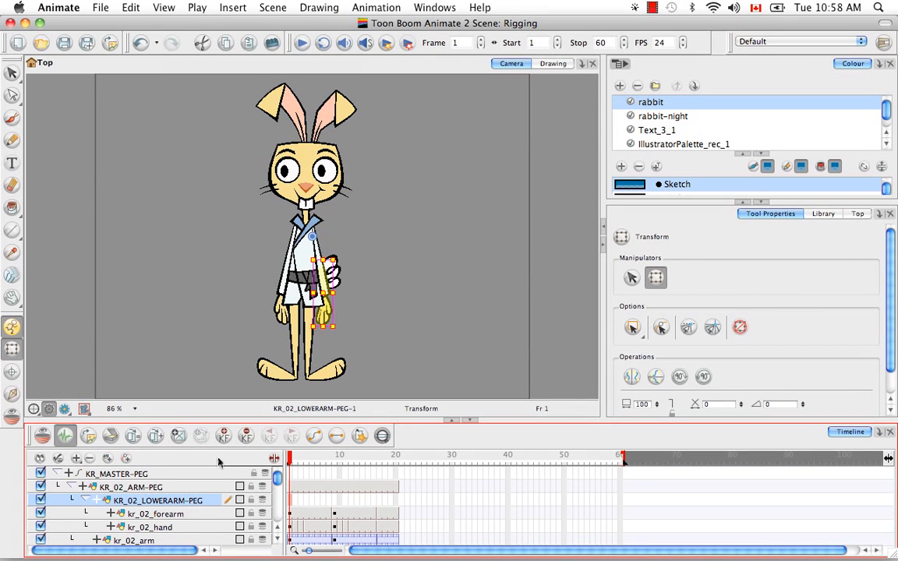
click(396, 501)
right_click(396, 501)
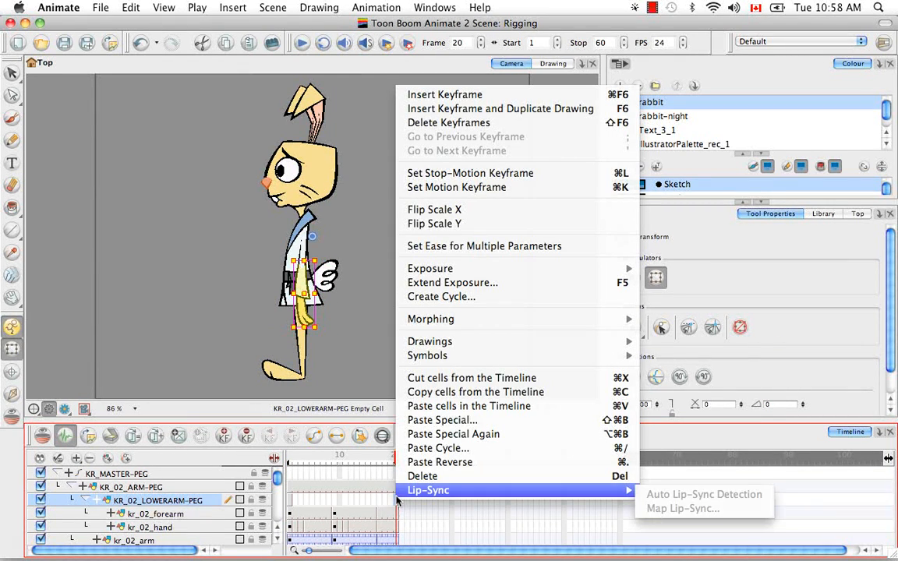
click(463, 283)
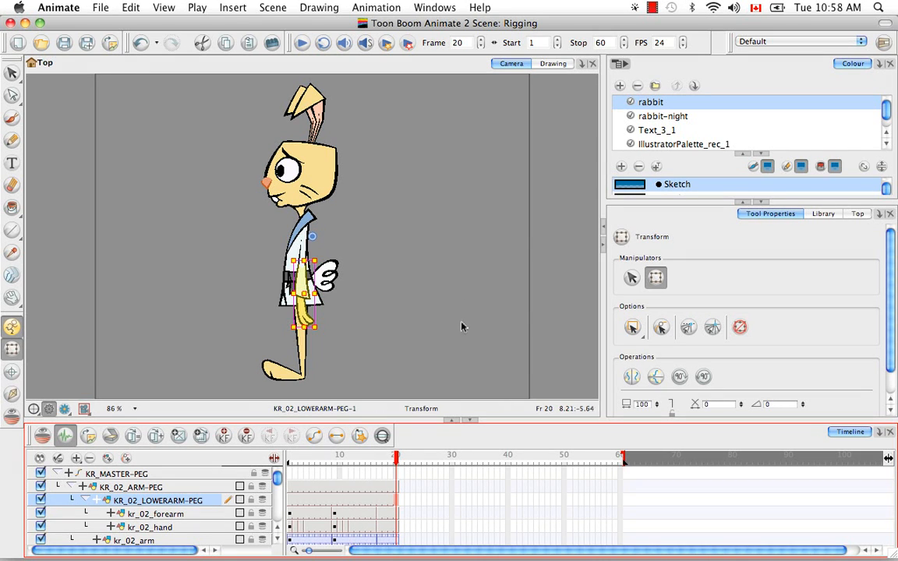
Copy the first cell of kr_02_forearm and transfer its pivot to KR_02_LOWERARM-PEG with Paste Special Again
click(291, 516)
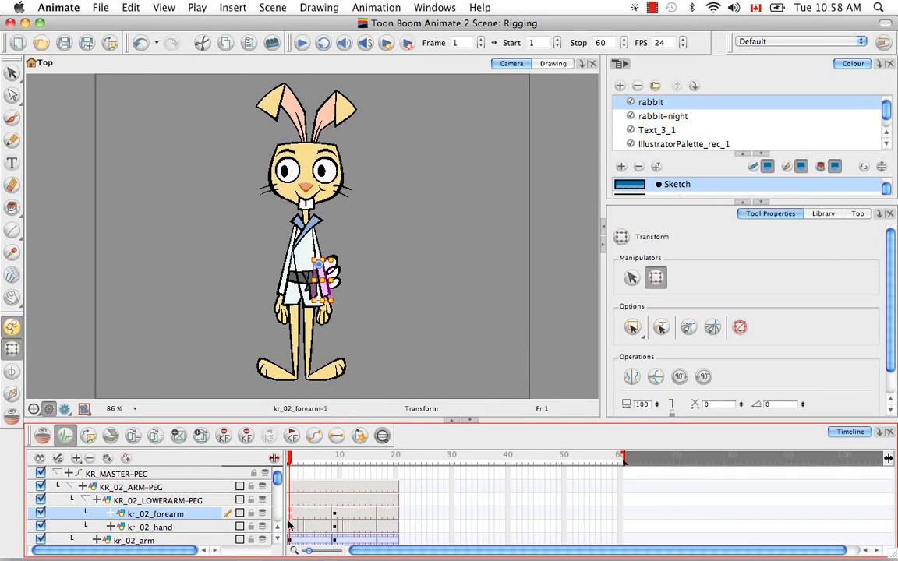
key(super+c)
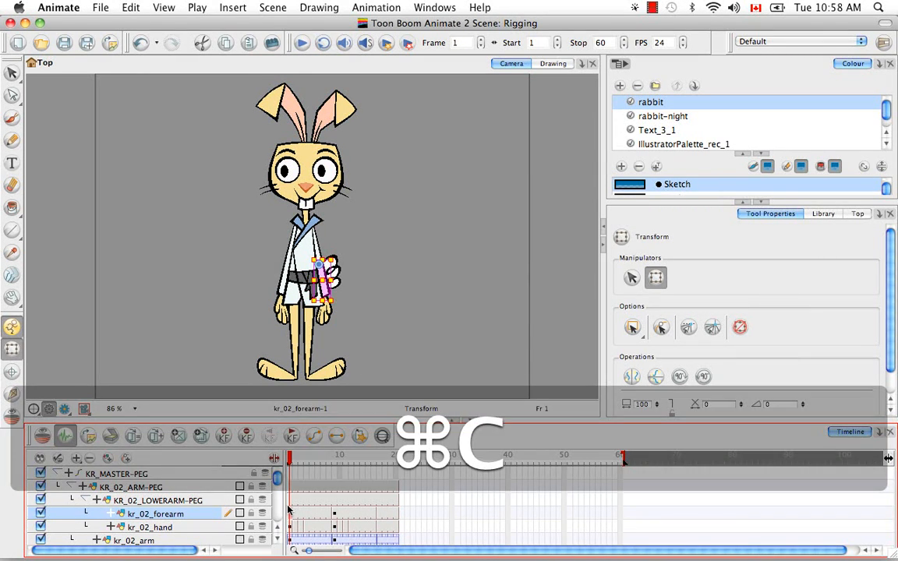
click(289, 503)
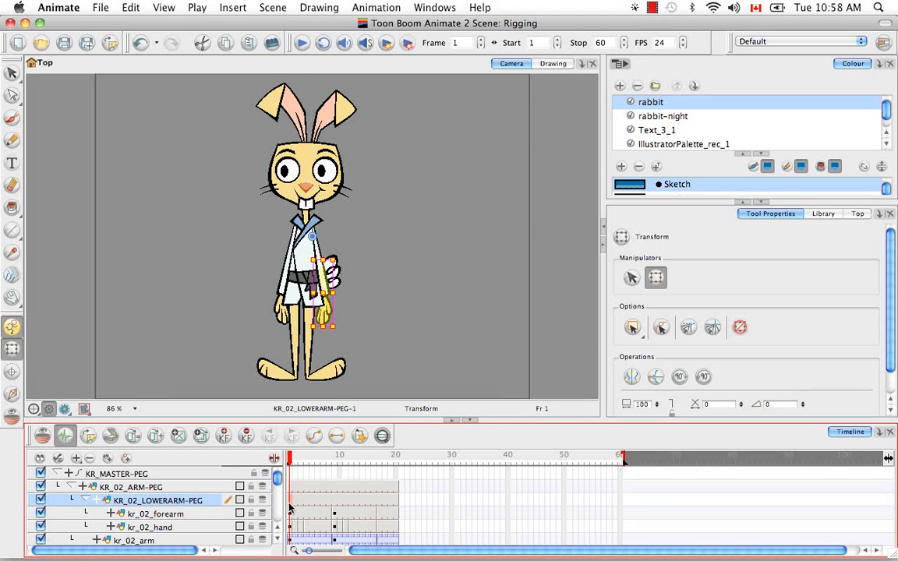
right_click(290, 503)
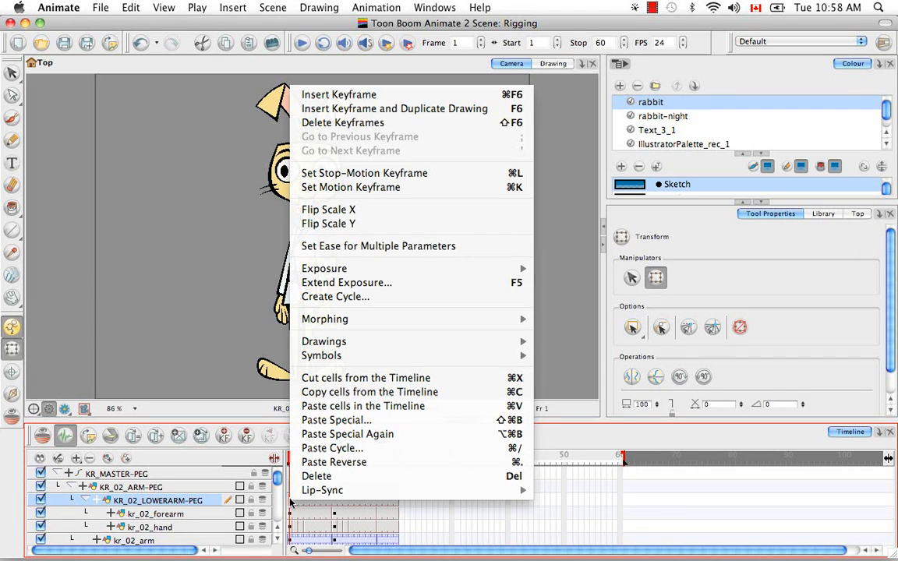
click(299, 438)
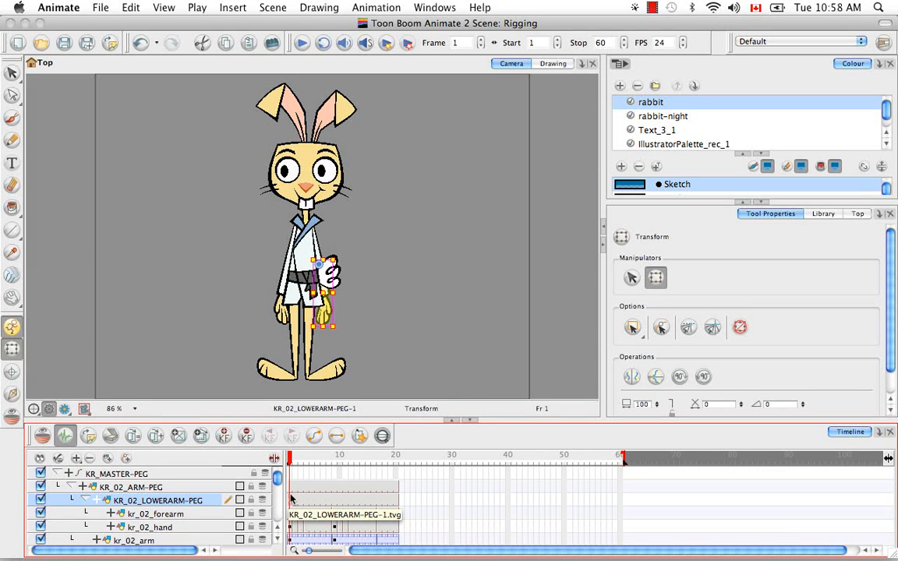
Try posing the arm raised at frame 1 by rotating KR_02_ARM-PEG, KR_02_LOWERARM-PEG and kr_02_hand, and undo the pose
mouse_move(290, 461)
mouse_down()
mouse_move(305, 461)
mouse_move(286, 464)
mouse_up()
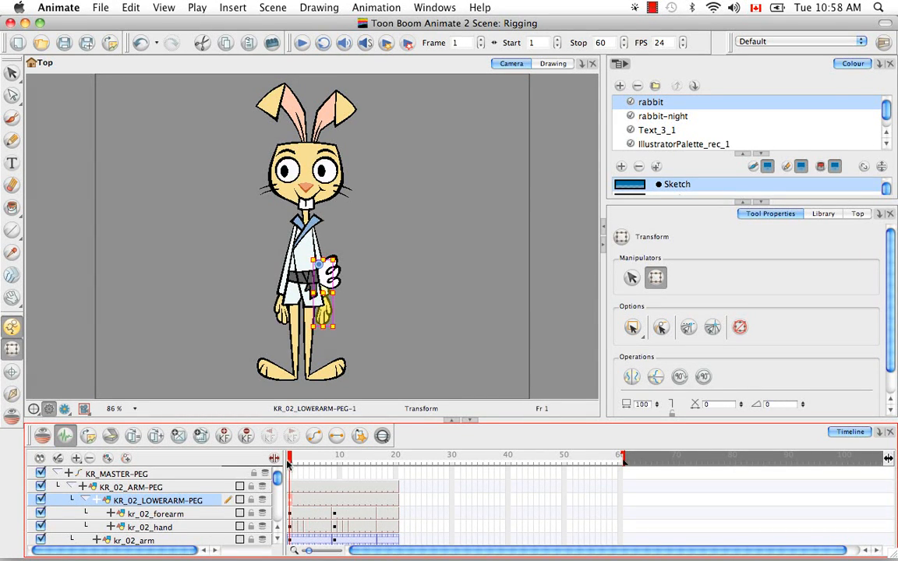
click(187, 483)
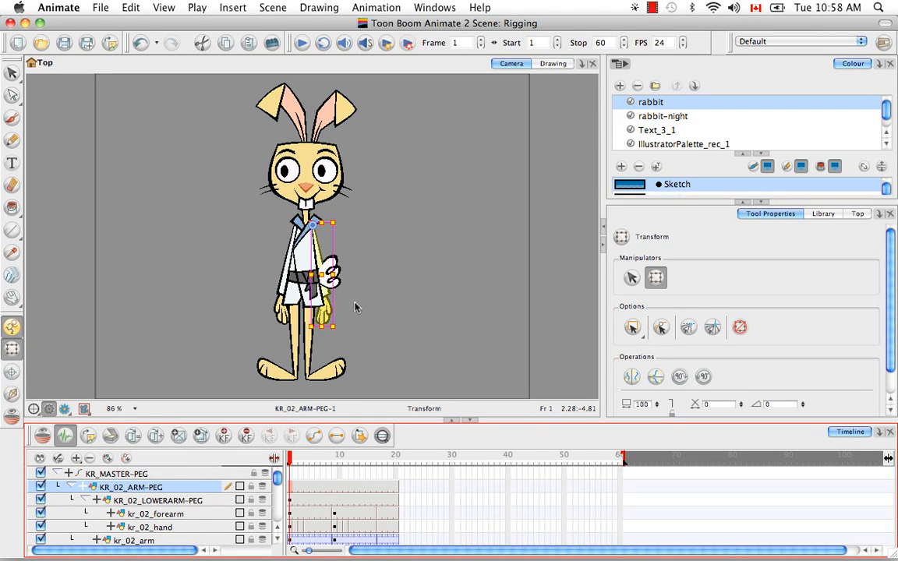
drag(340, 325, 380, 172)
click(176, 500)
click(197, 529)
click(385, 330)
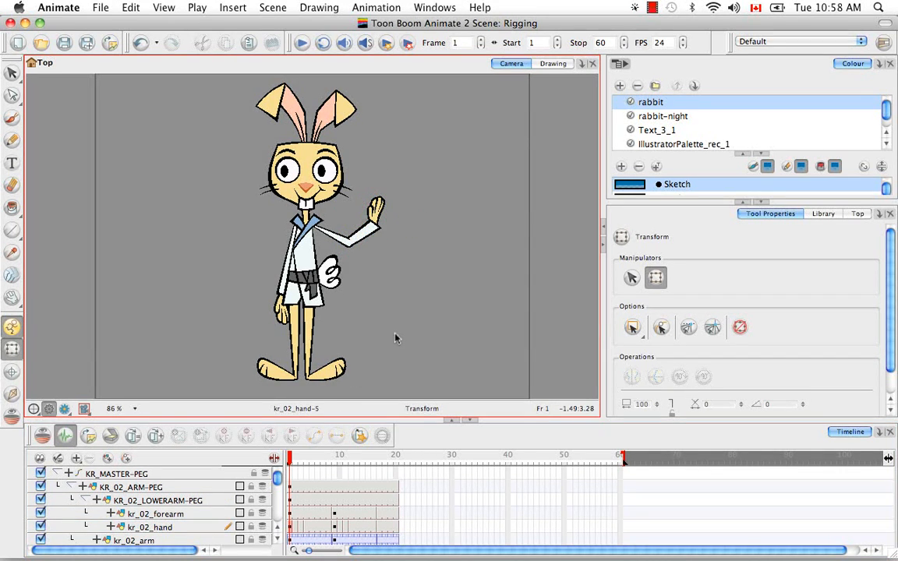
key(super+z)
key(super+z)
key(super+z)
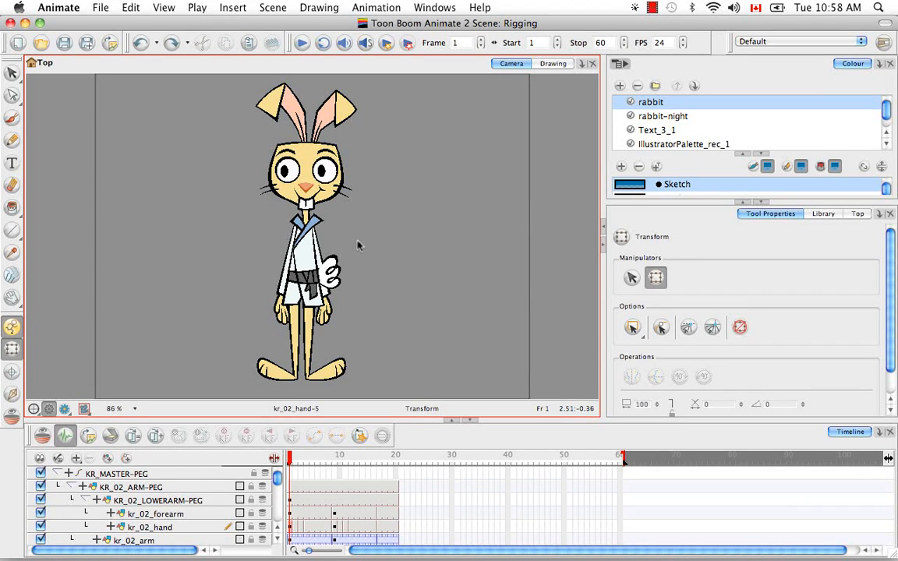
Select the rabbit's tail and look through the list of toolbars that can be displayed, including Timeline View
click(334, 267)
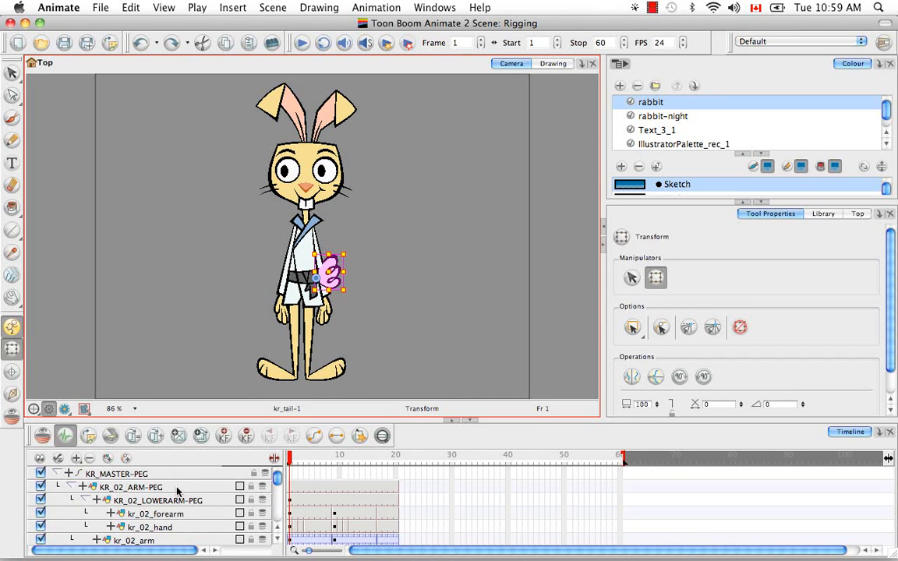
click(278, 540)
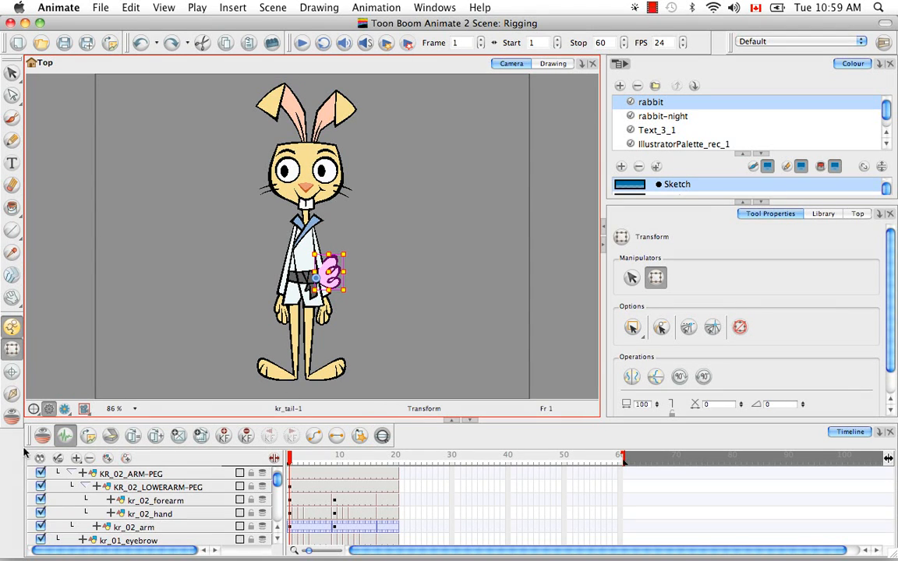
click(436, 8)
mouse_move(479, 70)
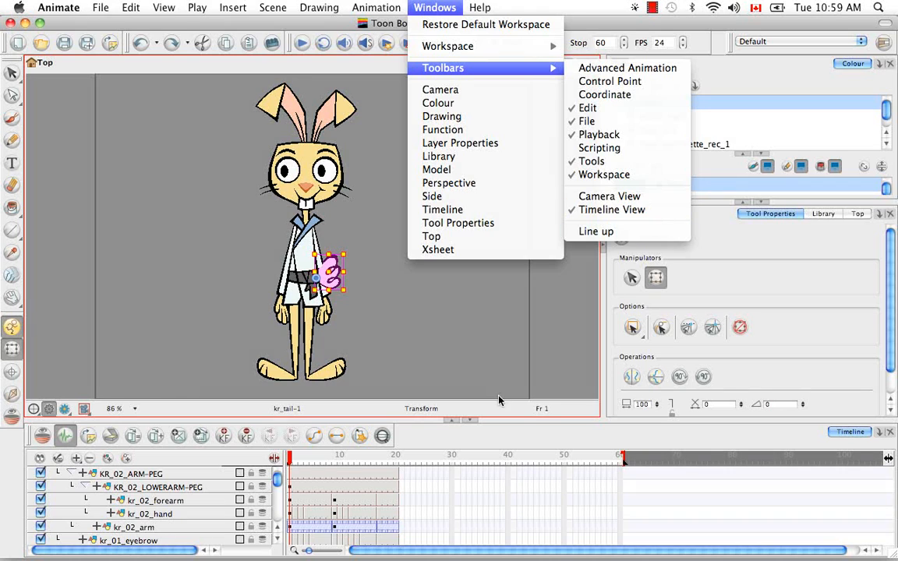
click(401, 441)
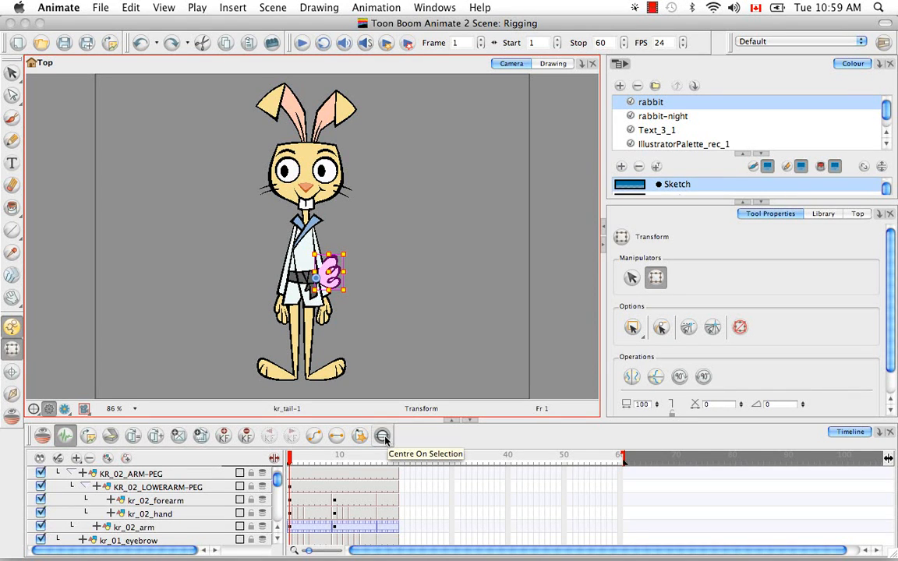
Customize the Timeline View toolbar by removing Centre On Selection and adding it back
right_click(28, 440)
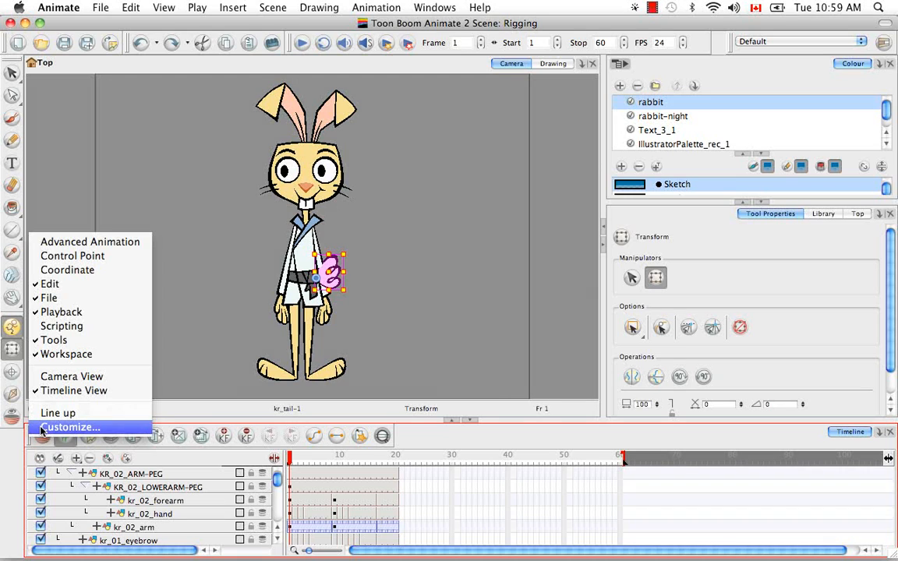
click(41, 427)
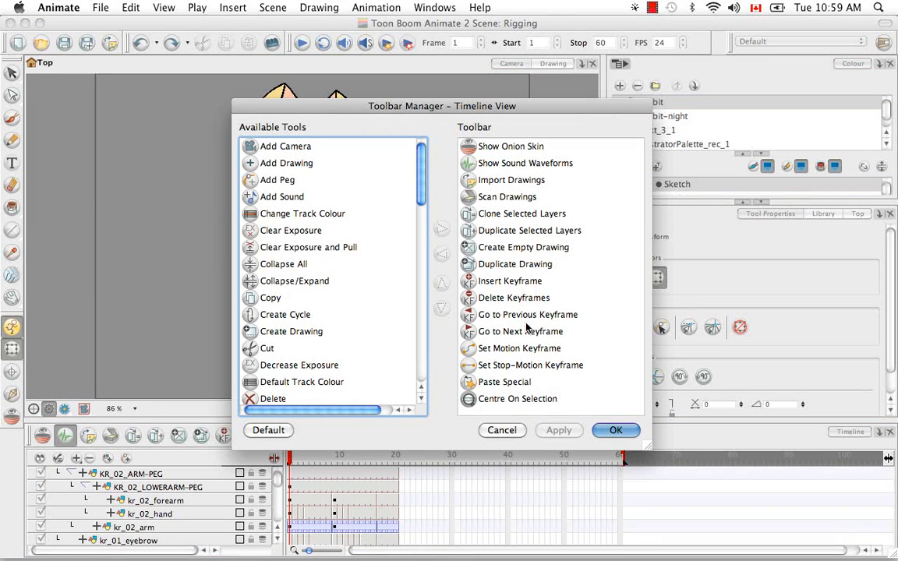
click(483, 398)
click(441, 254)
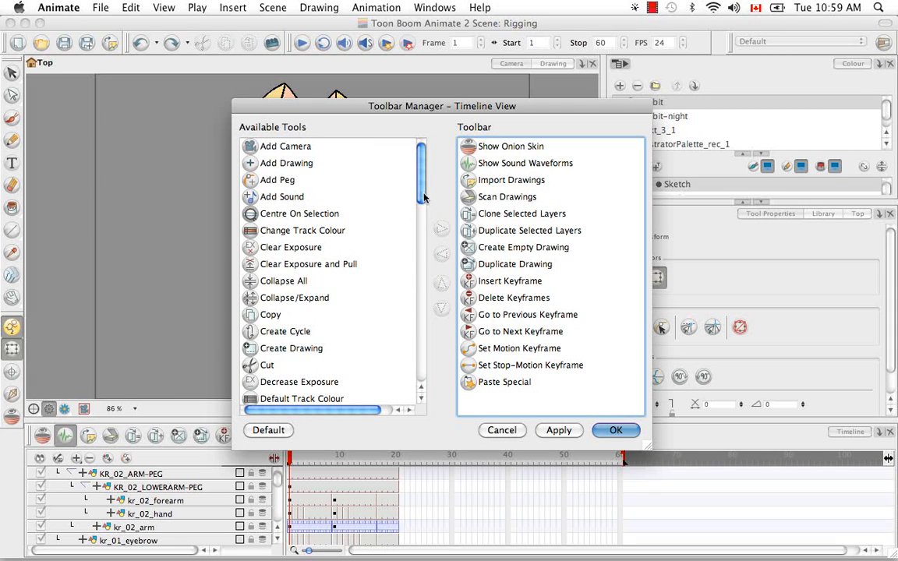
scroll(382, 234, down, 15)
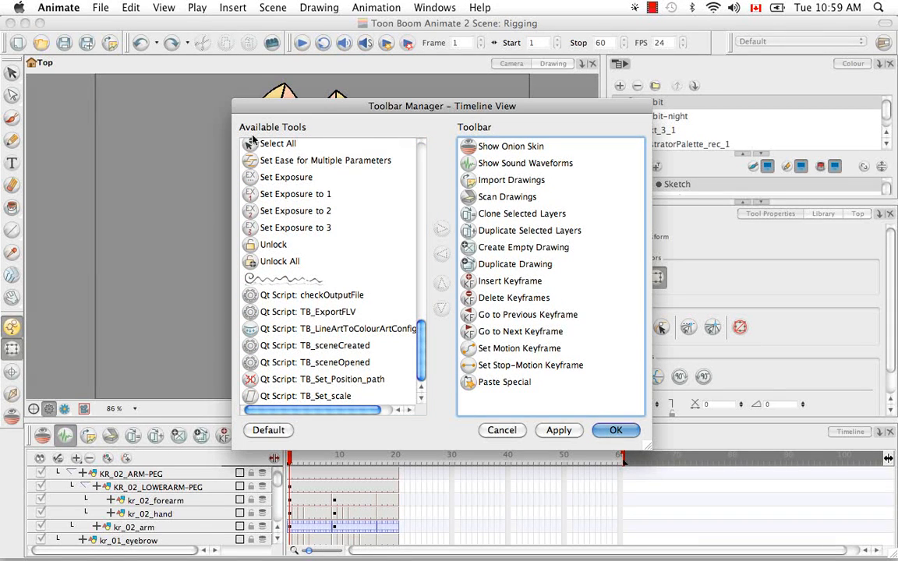
drag(415, 373, 412, 173)
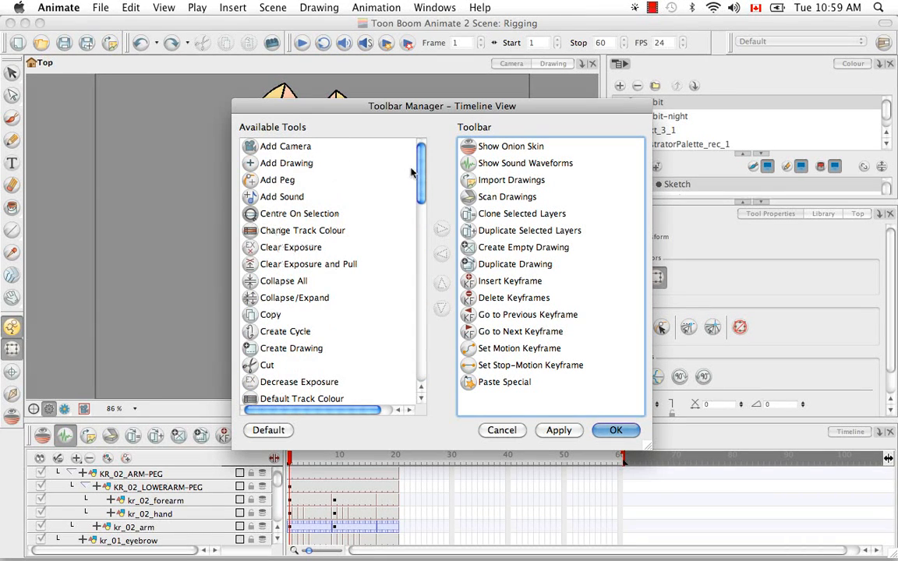
click(311, 213)
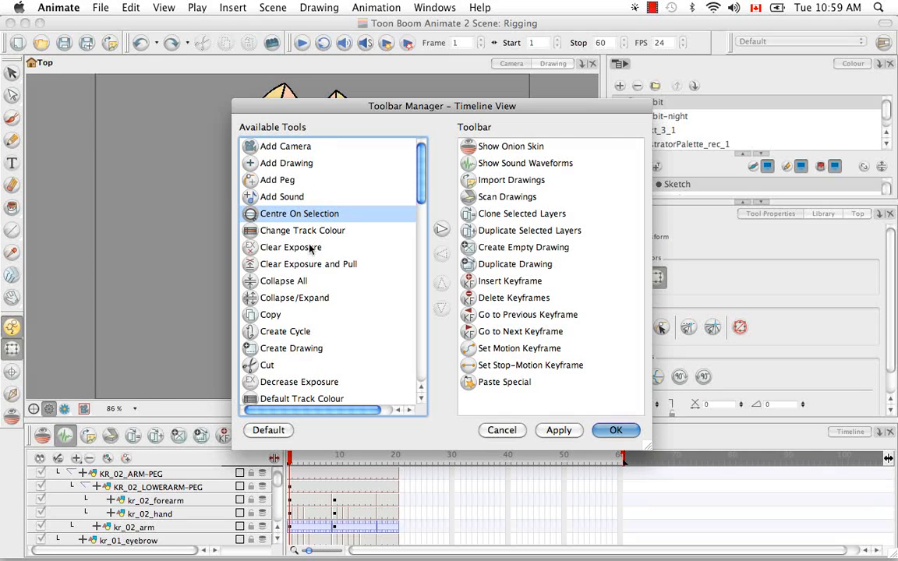
click(441, 231)
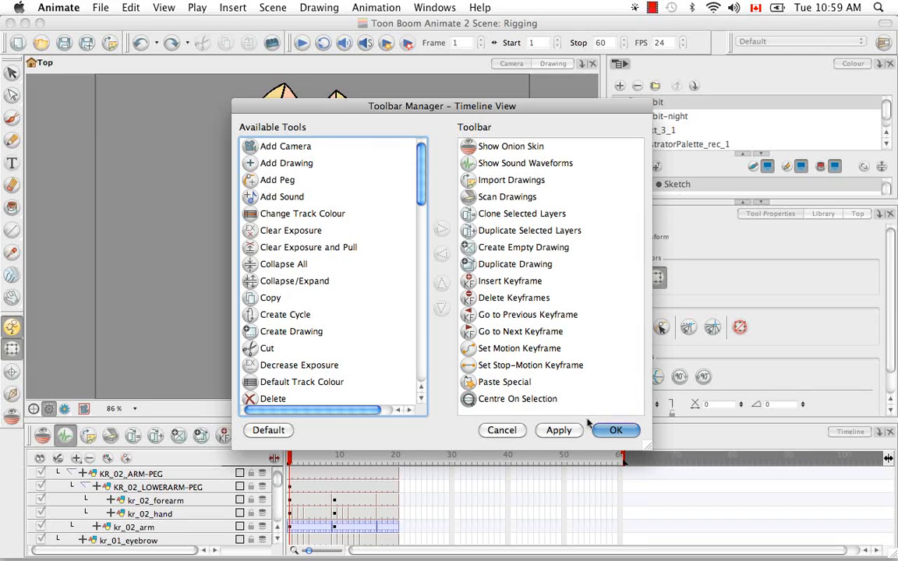
click(620, 430)
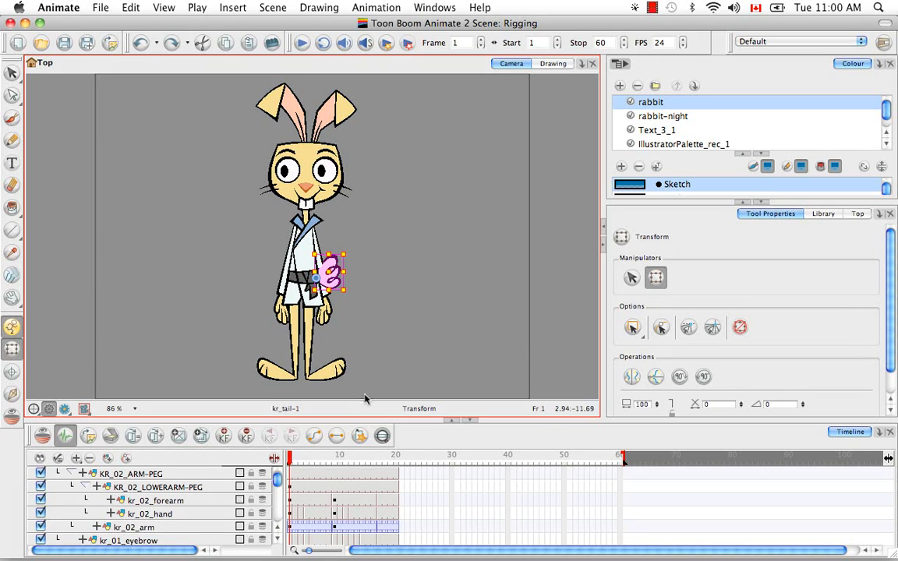
Locate the selected tail's layer in the timeline with Centre On Selection, and return to the top of the layer list
click(382, 436)
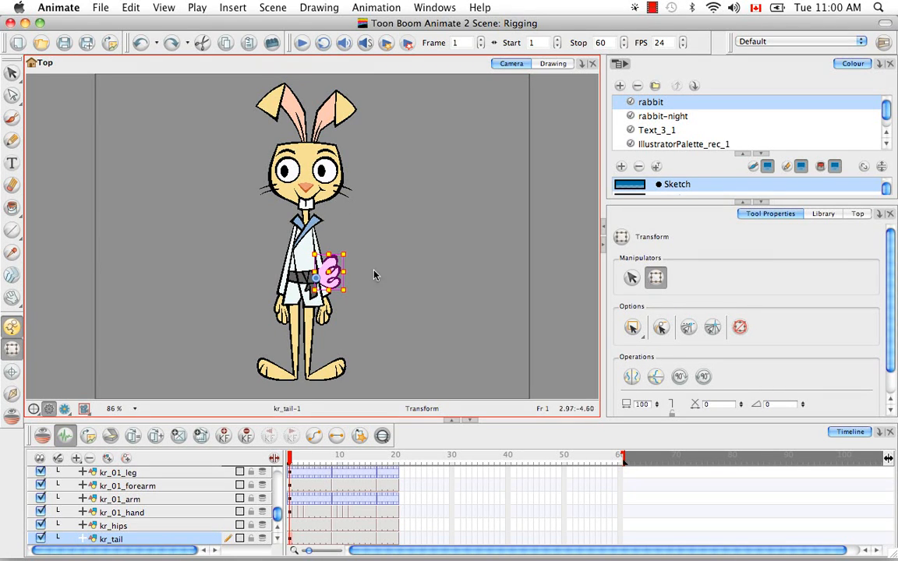
click(292, 543)
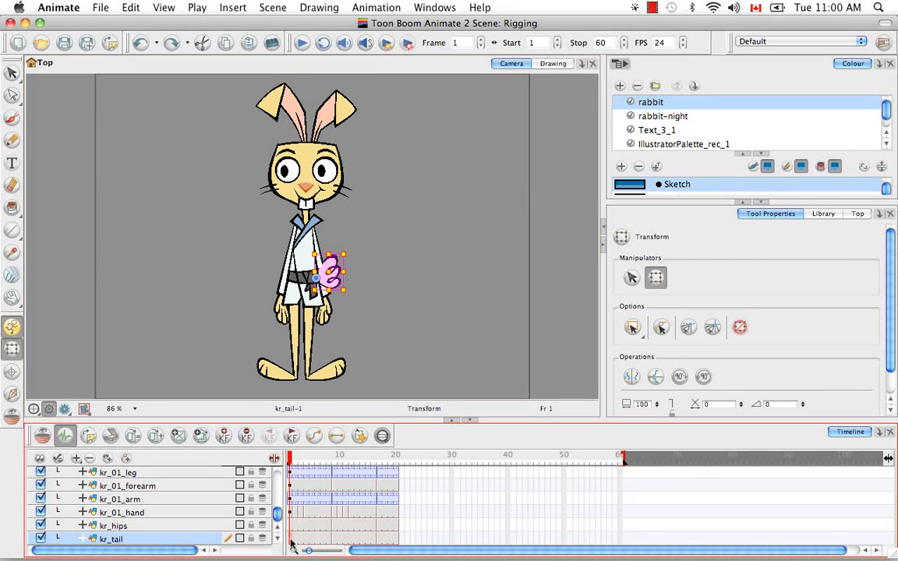
click(334, 413)
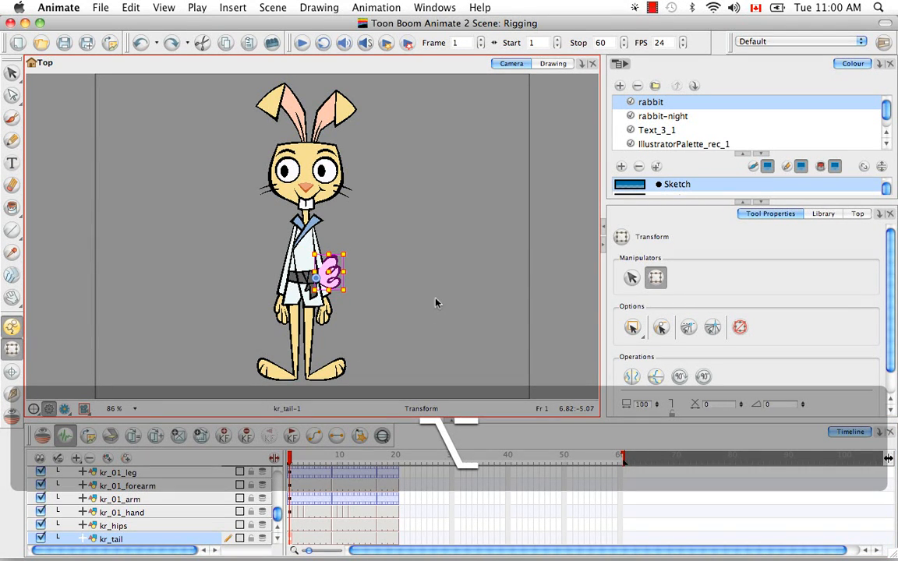
key(super+shift+z)
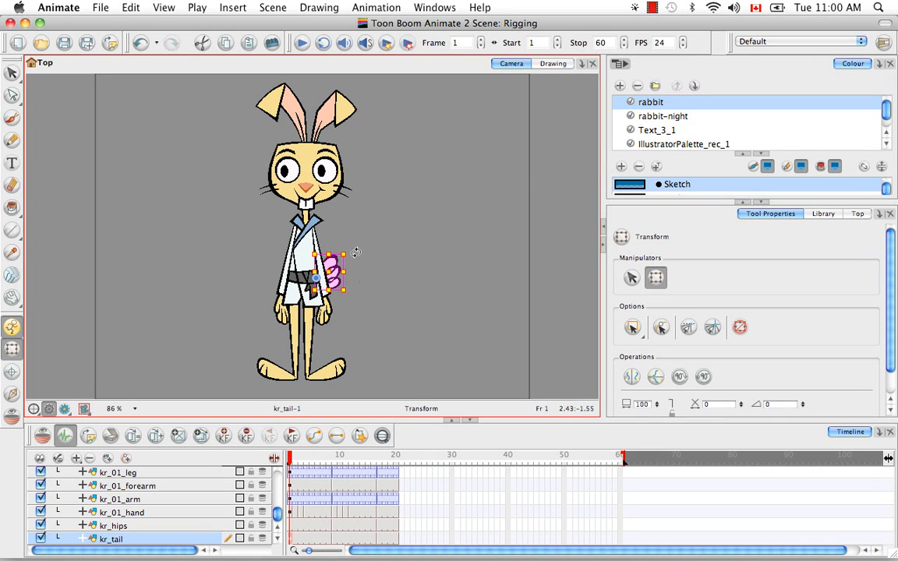
click(379, 367)
scroll(156, 505, up, 10)
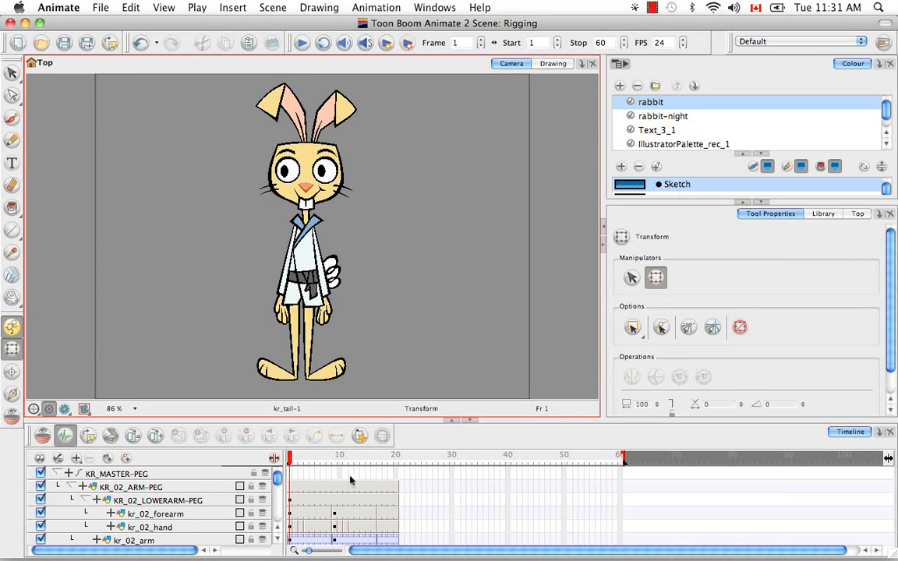
Add a drawing layer named KR_01_ARM-PEG above kr_01_arm and parent kr_01_arm to it
click(290, 248)
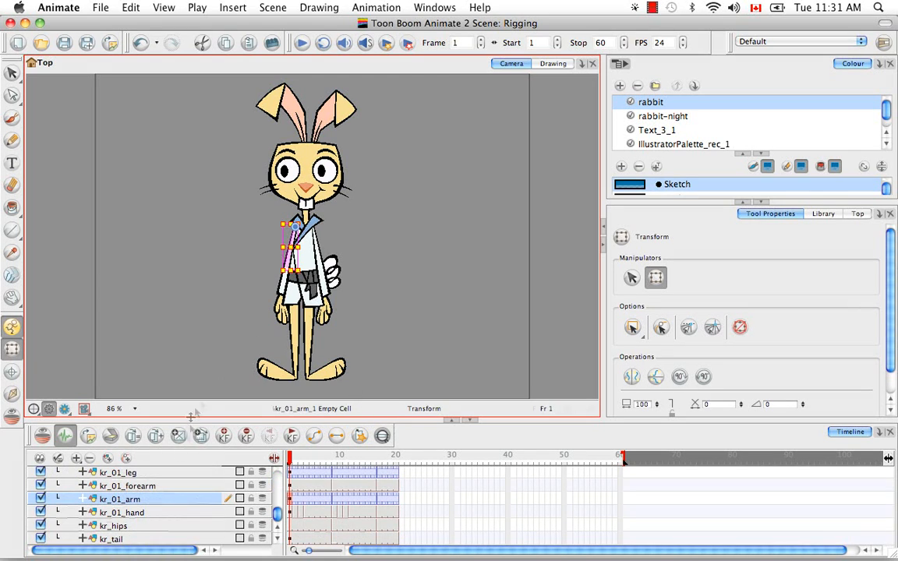
click(123, 459)
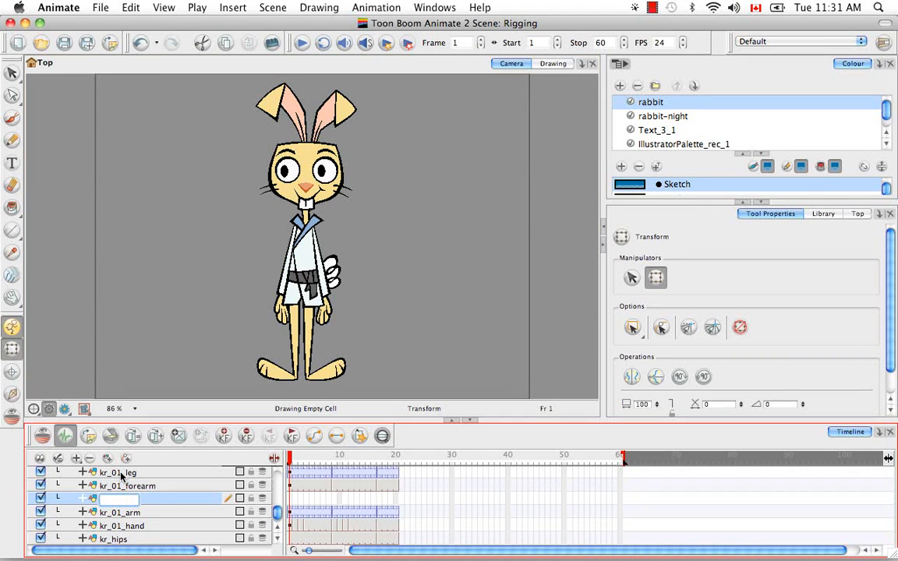
text(KR_01_ARM-PEG)
key(Return)
drag(130, 513, 141, 502)
Add a drawing layer named KR_01_LOWERARM-PEG under KR_01_ARM-PEG and parent kr_01_forearm and kr_01_hand to it
key(super+r)
double_click(137, 511)
text(KR_01_LOWERARM-PEG)
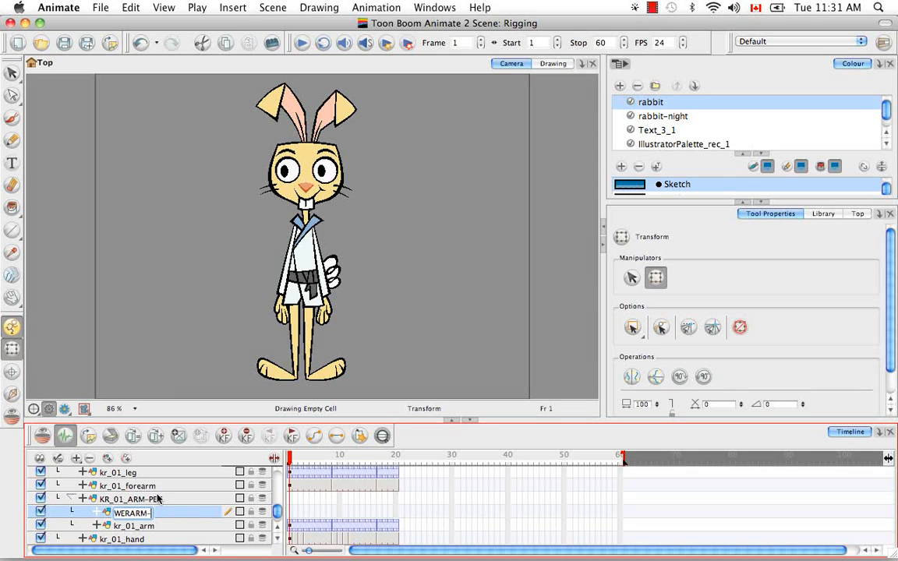
key(Return)
click(277, 540)
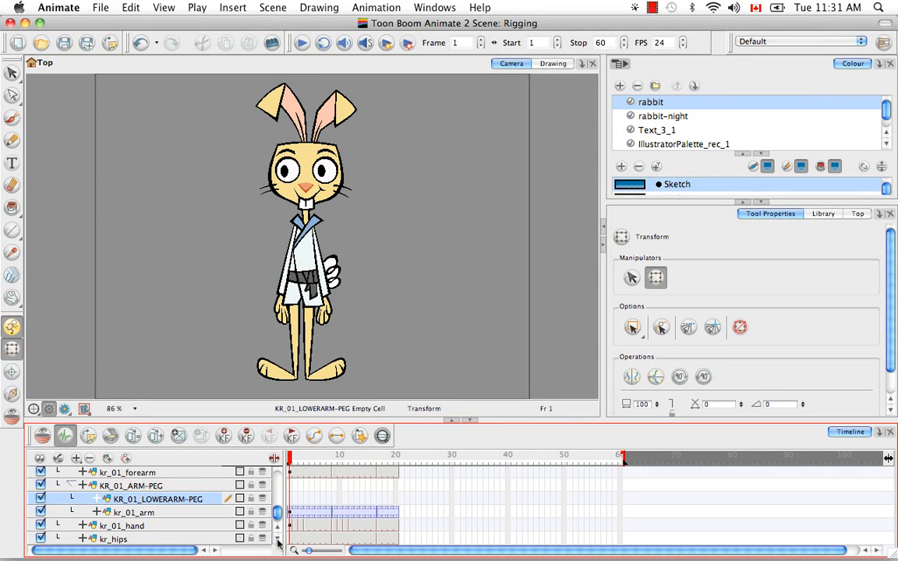
mouse_move(144, 477)
mouse_down()
mouse_move(156, 499)
mouse_move(139, 524)
mouse_move(164, 487)
mouse_up()
Create an empty drawing on KR_01_LOWERARM-PEG at frame 1 and extend its exposure to frame 20
click(291, 486)
click(179, 437)
click(398, 484)
right_click(398, 466)
click(265, 435)
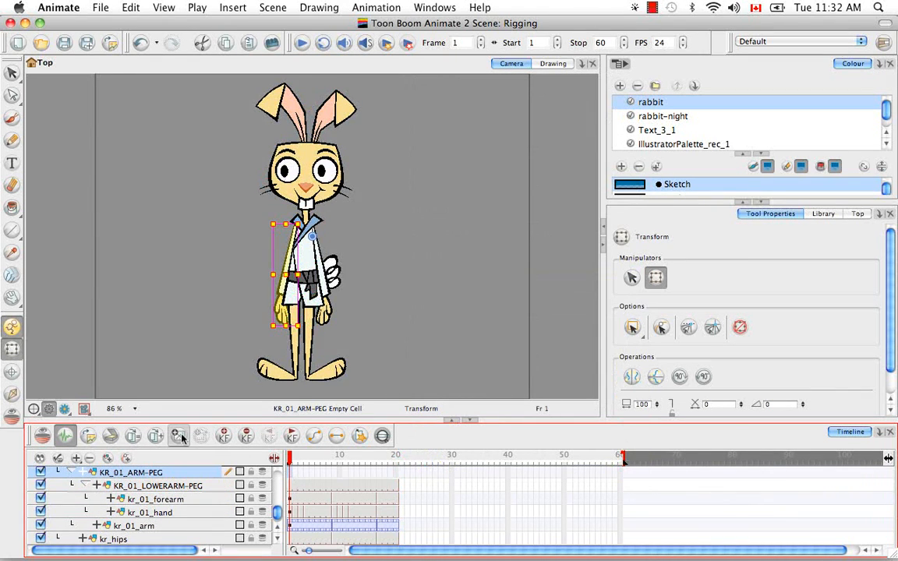
Create an empty drawing on KR_01_ARM-PEG at frame 1 and extend its exposure to frame 20
click(181, 437)
click(396, 473)
right_click(396, 473)
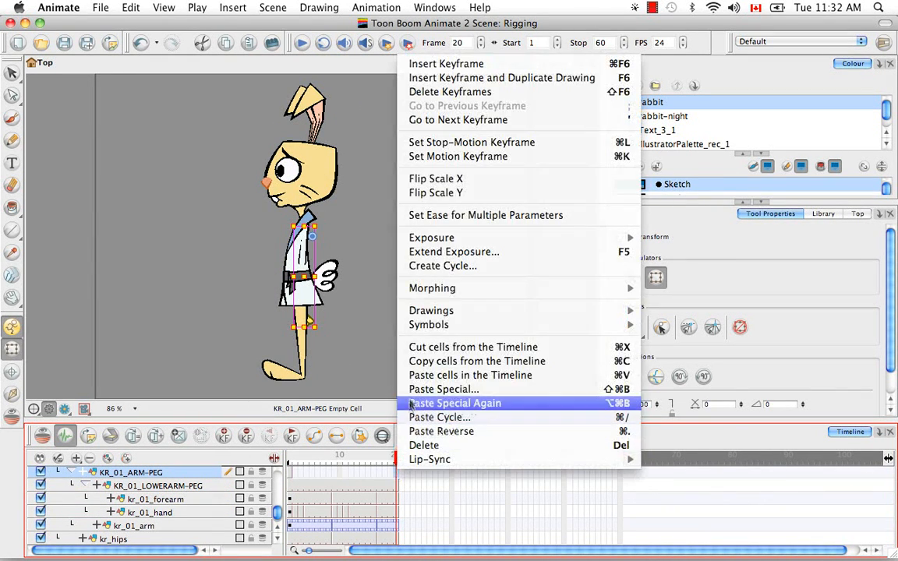
click(435, 253)
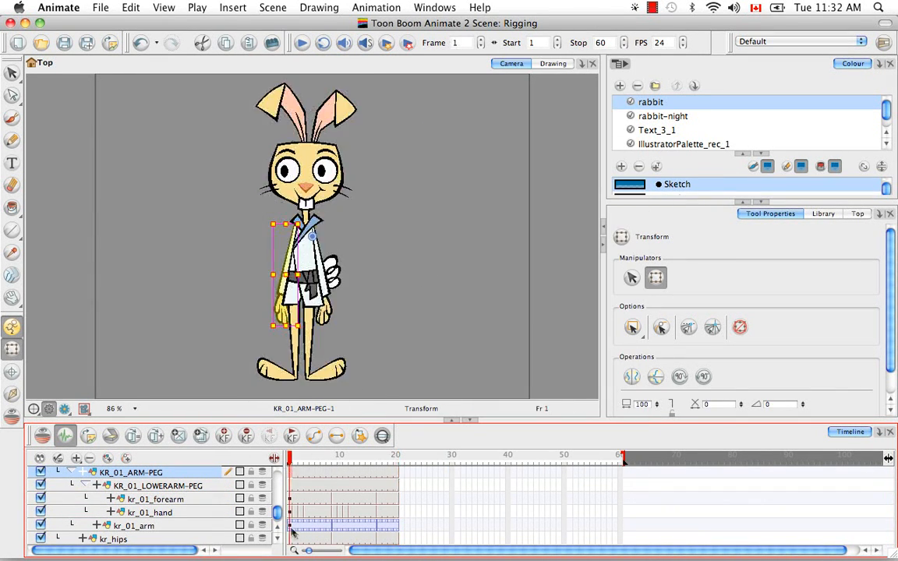
Copy the first cell of kr_01_arm from the timeline
double_click(300, 527)
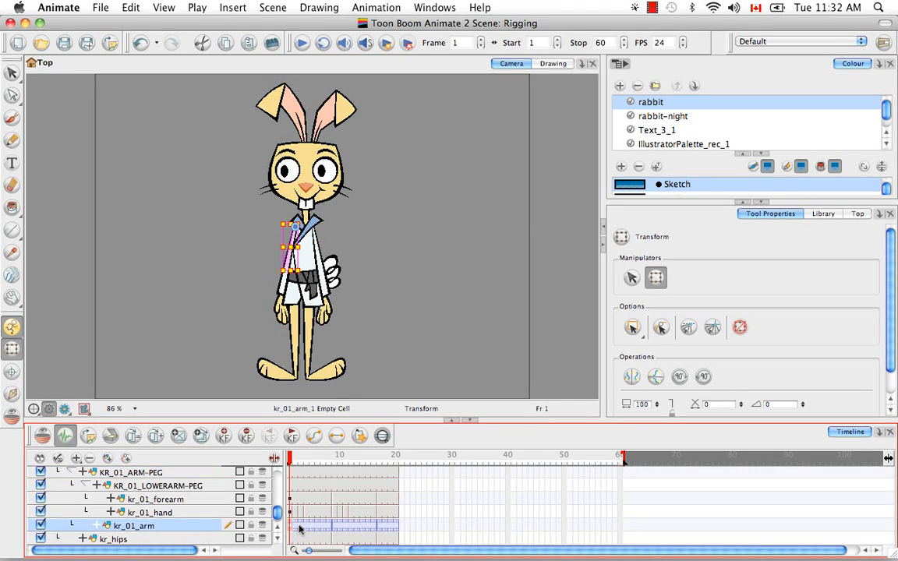
key(super+c)
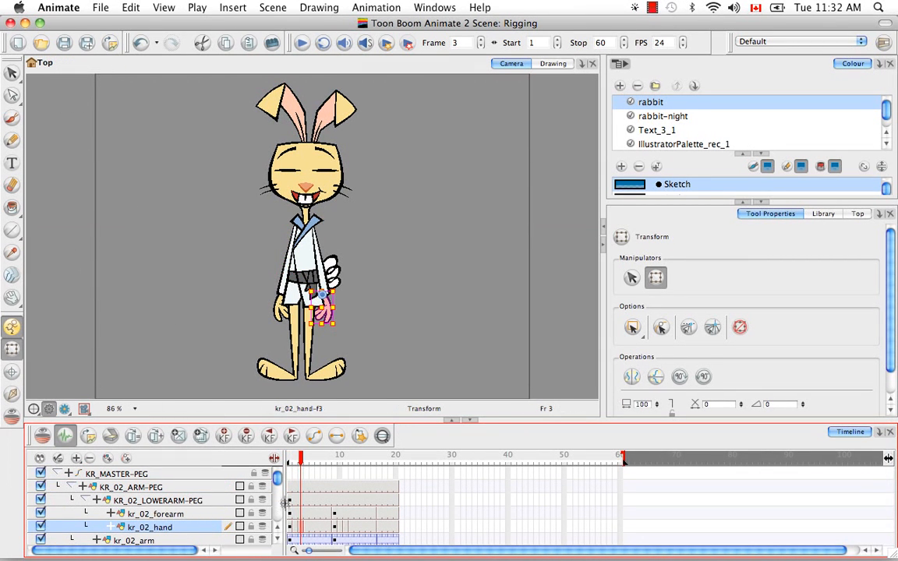
Try pasting the copied pivot onto frame 1 of KR_02_ARM-PEG with Paste Special, and undo the paste
click(289, 488)
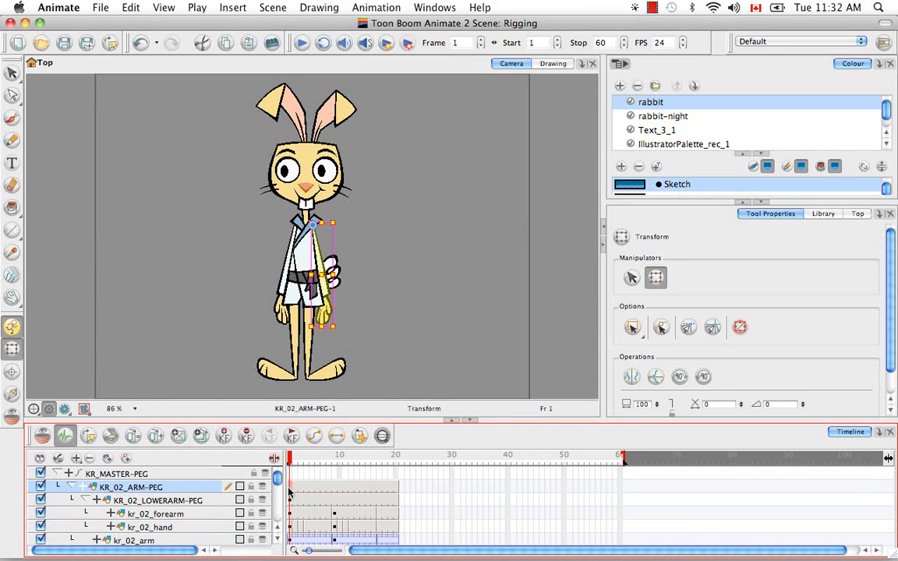
right_click(289, 488)
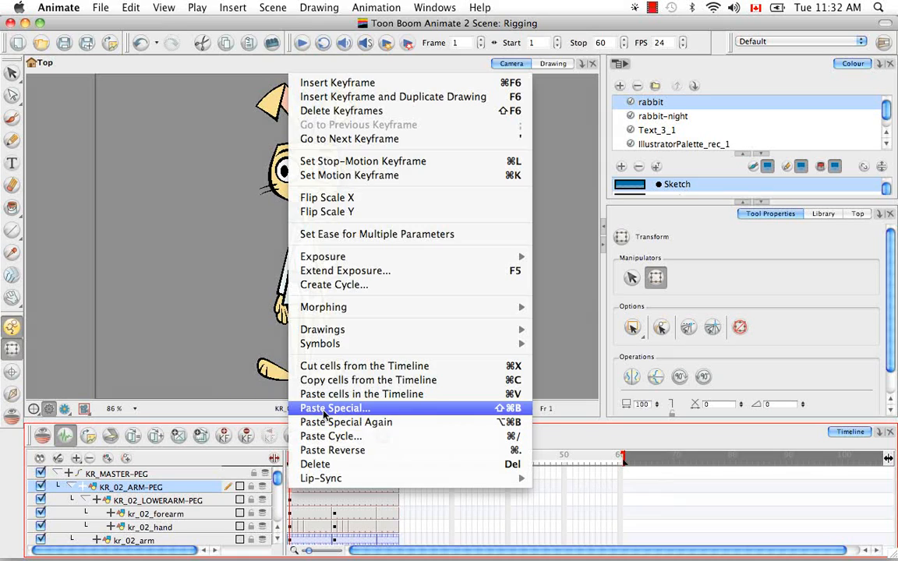
click(324, 407)
click(462, 46)
key(Return)
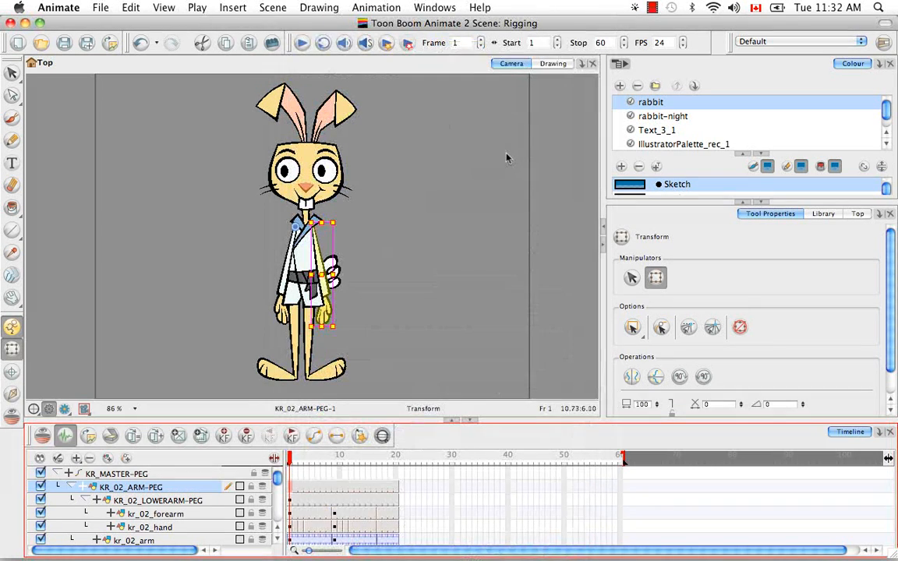
key(super+z)
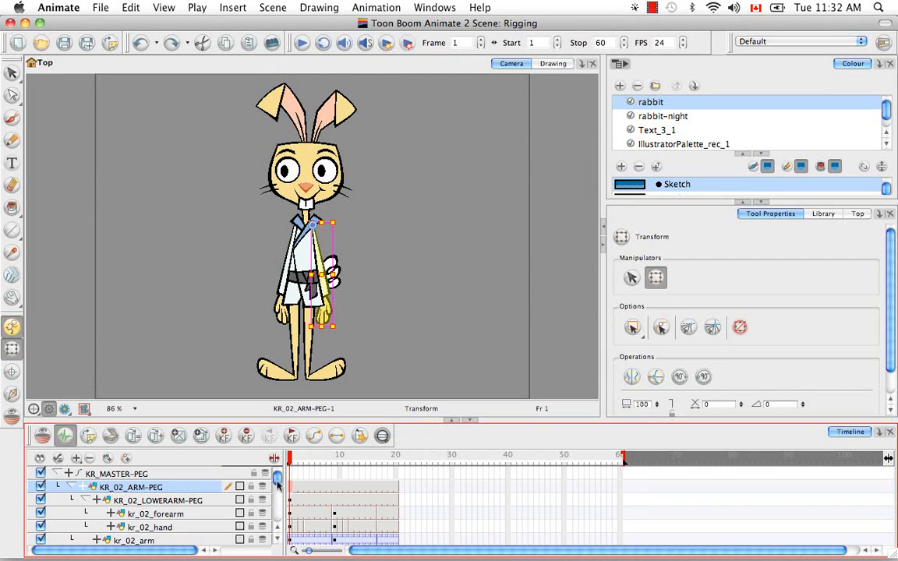
Paste only the copied arm pivot onto frame 1 of KR_01_ARM-PEG using Paste Special with Update Drawing Pivot
click(295, 238)
click(293, 238)
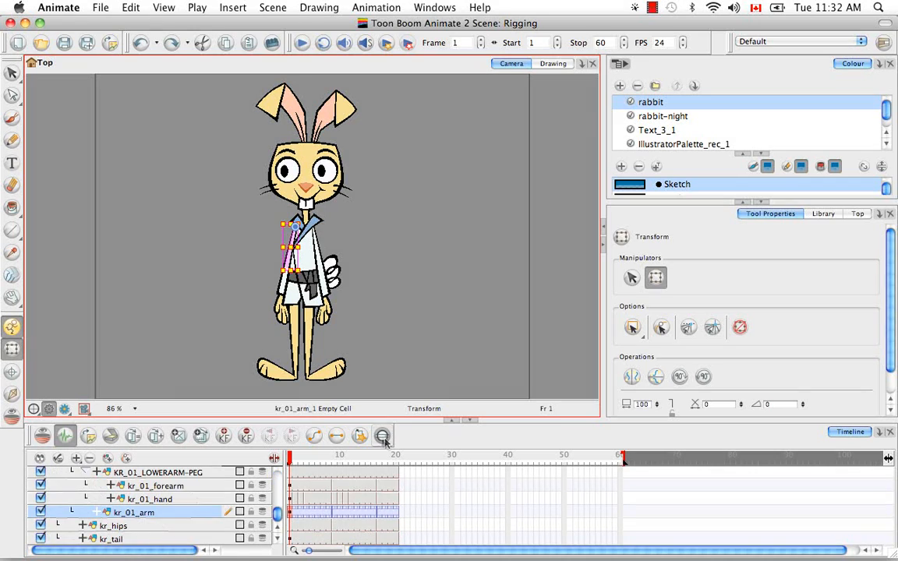
click(277, 527)
click(292, 472)
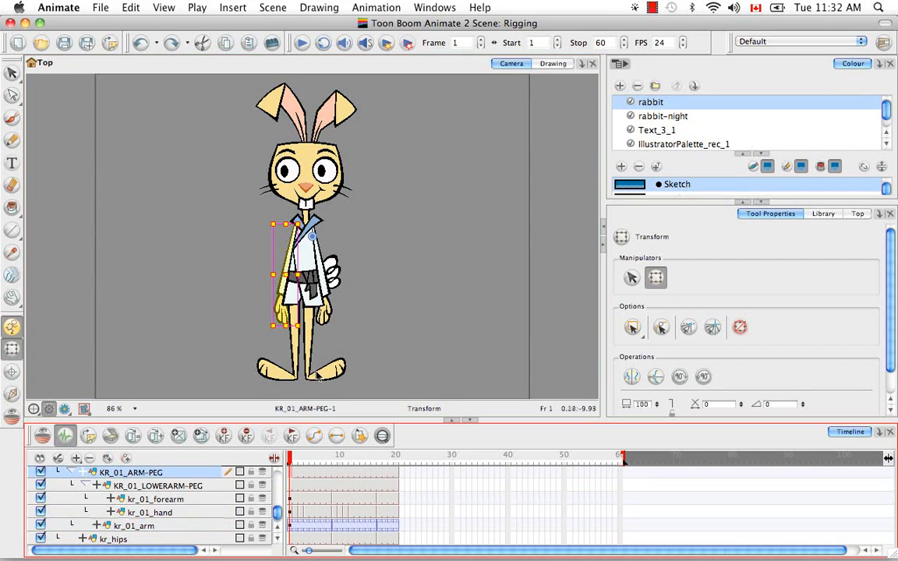
key(super+shift+v)
click(475, 44)
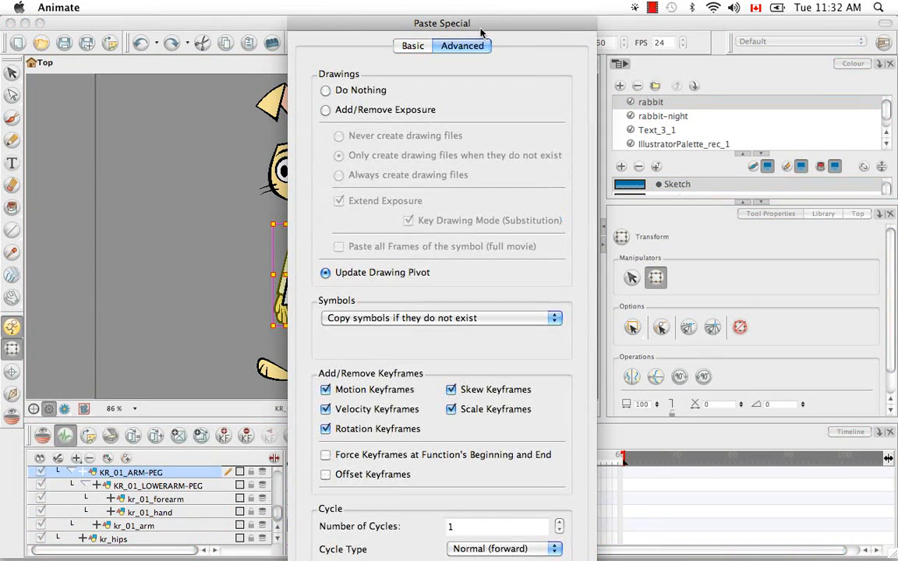
key(Return)
Copy the first cell of kr_01_forearm and transfer its pivot to KR_01_LOWERARM-PEG with Paste Special Again
click(292, 488)
key(super+c)
key(alt+super+v)
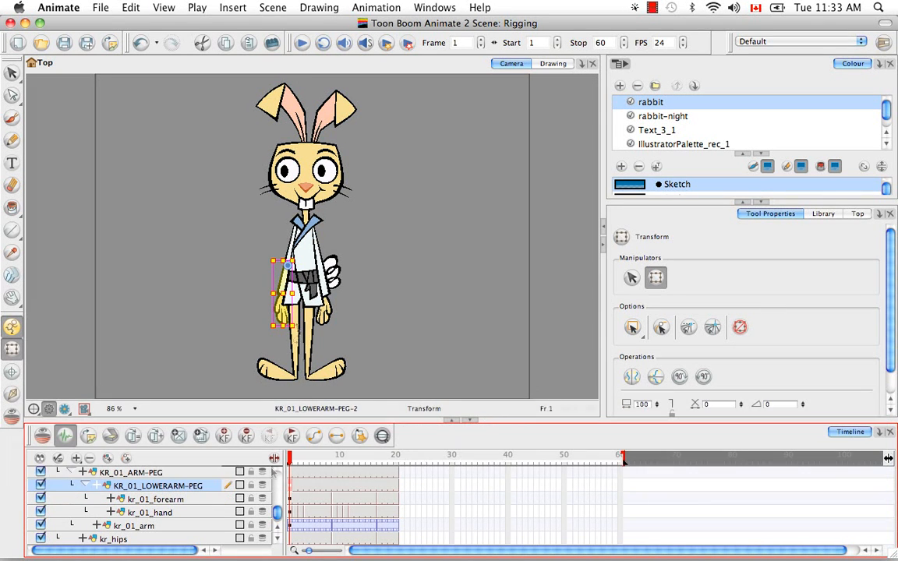
Save the scene and collapse the layers under KR_01_LOWERARM-PEG in the timeline
key(super+s)
click(71, 472)
click(70, 512)
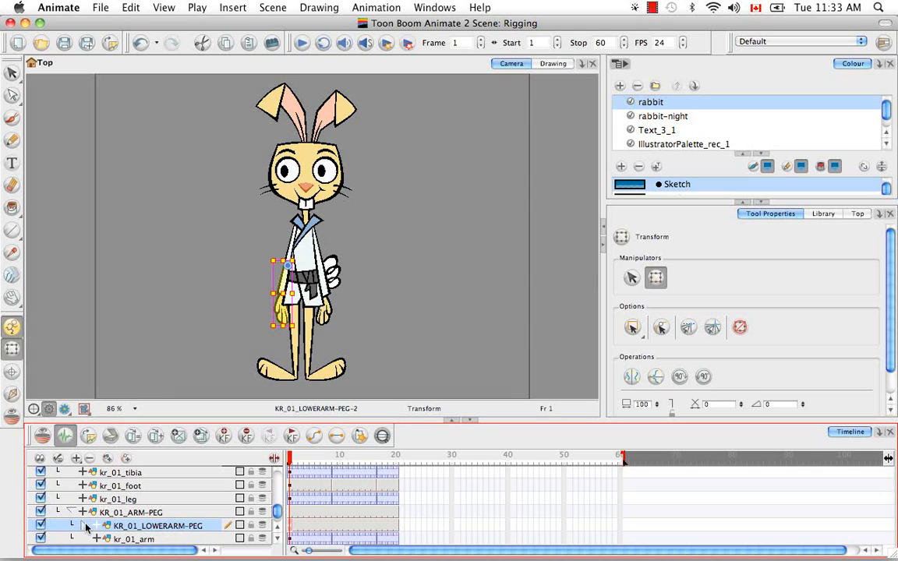
Add a drawing layer named KR_02_LEG-PEG above kr_02_leg and parent kr_02_leg to it
click(277, 538)
click(277, 538)
click(71, 484)
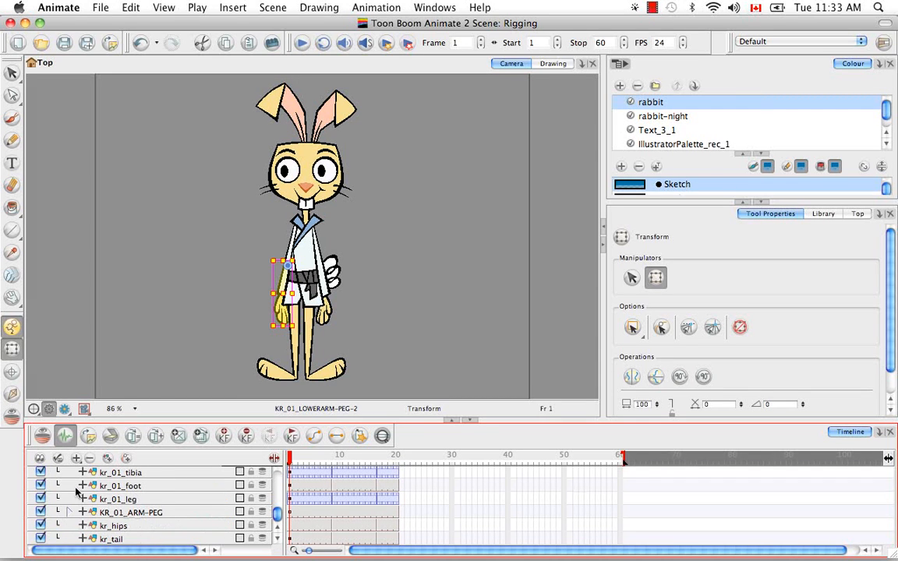
click(308, 315)
click(382, 437)
key(super+r)
double_click(118, 474)
key(BackSpace)
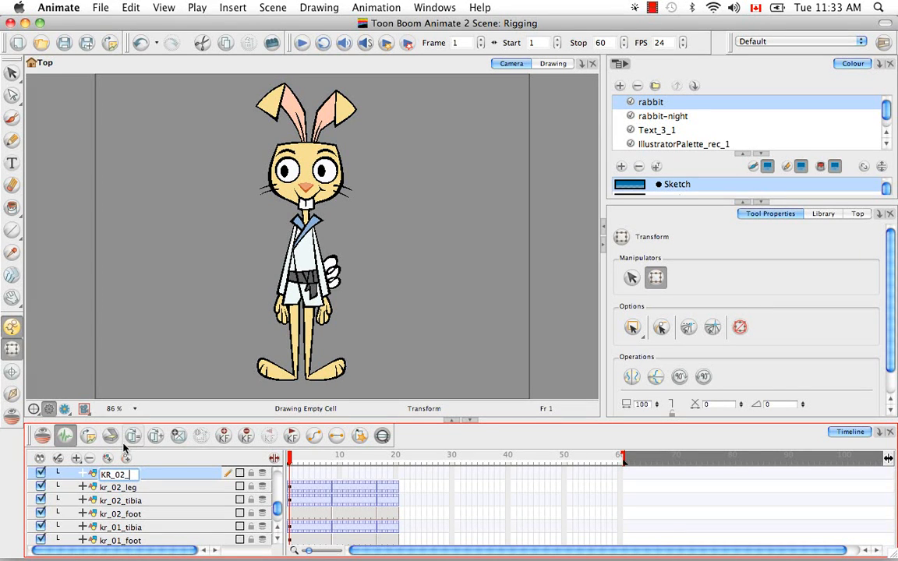
key(Return)
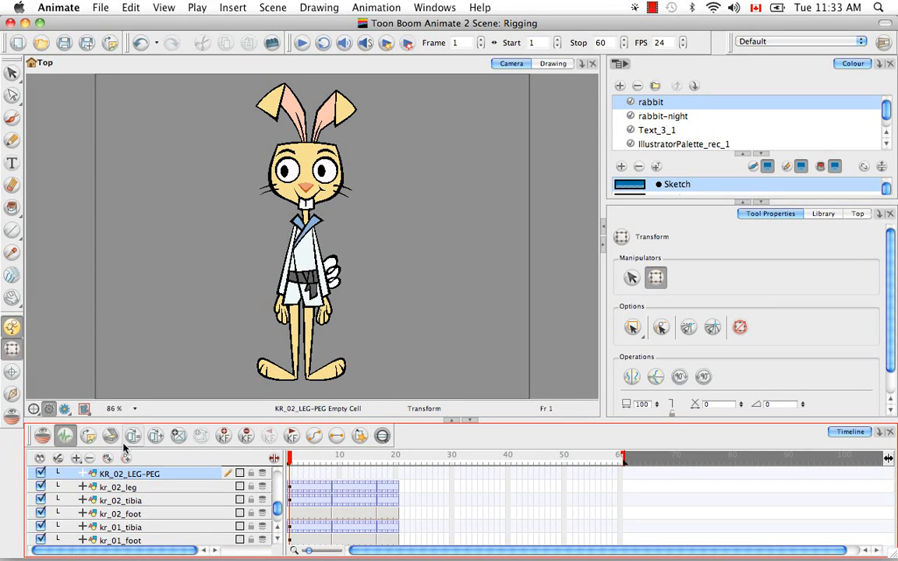
drag(133, 488, 138, 475)
Add a drawing layer named KR_02_LOWERLEG-PEG under KR_02_LEG-PEG and parent kr_02_tibia and kr_02_foot to it
key(super+r)
double_click(131, 488)
key(BackSpace)
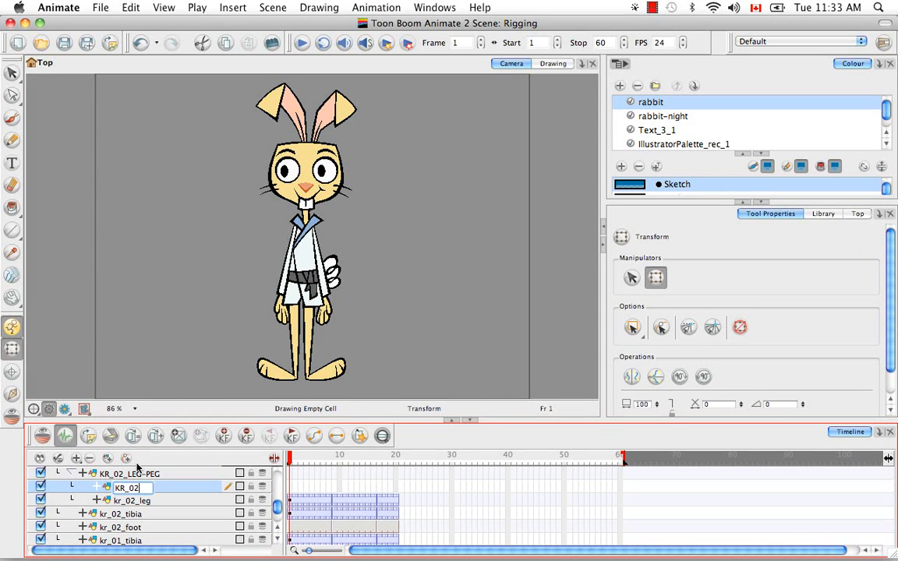
text(KR_02_LOWERLEG-PEG)
key(Return)
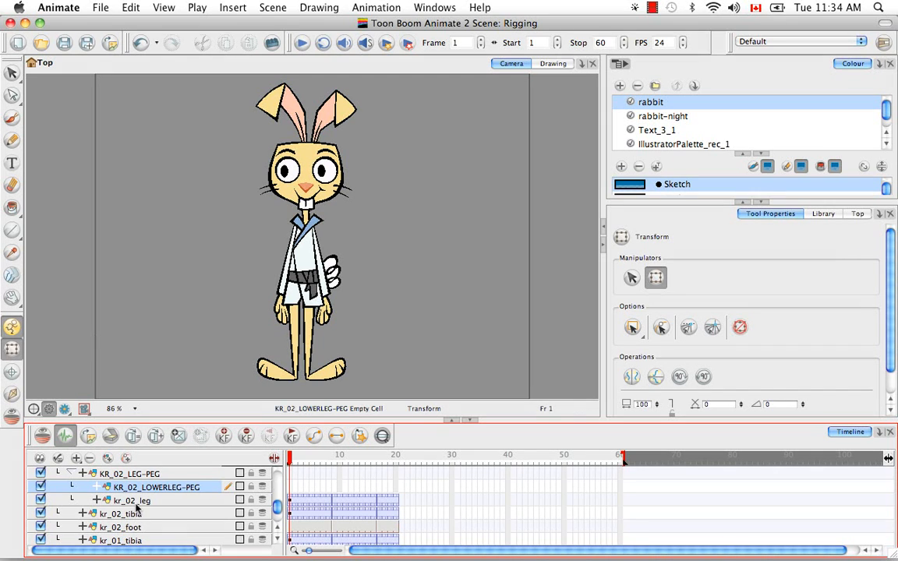
drag(125, 514, 154, 489)
click(121, 527)
Create empty drawings on frame 1 of KR_02_LEG-PEG and KR_02_LOWERLEG-PEG and extend their exposure to frame 20
click(152, 475)
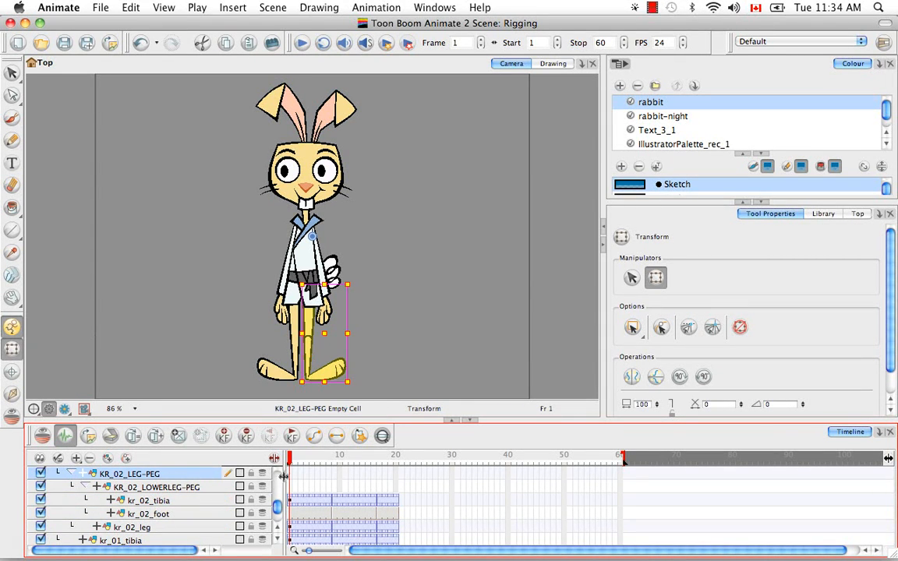
click(178, 436)
right_click(397, 473)
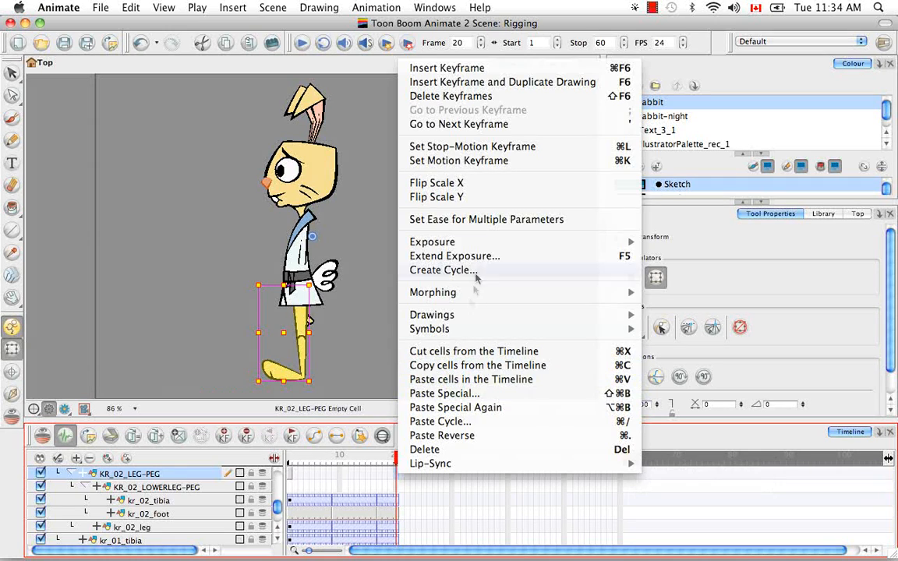
click(452, 255)
click(167, 487)
click(178, 437)
right_click(397, 487)
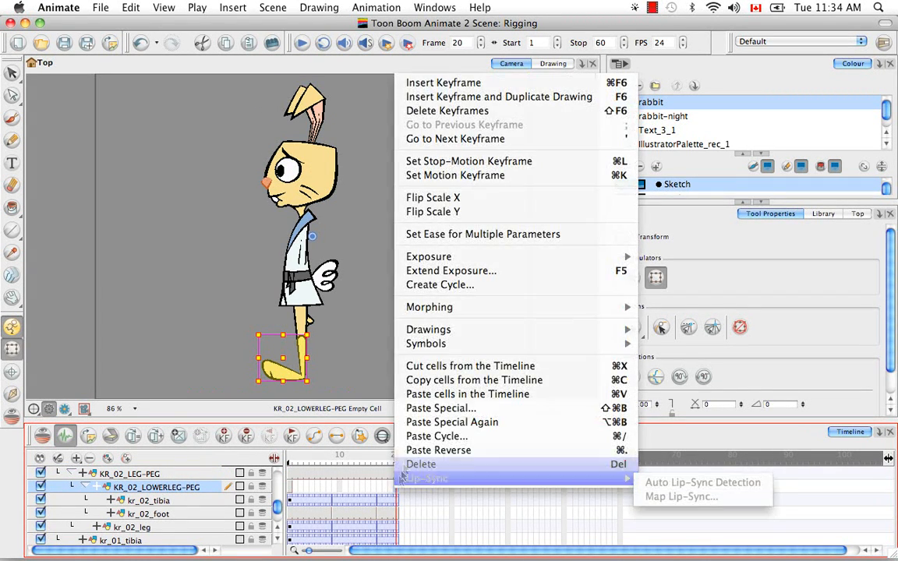
click(453, 271)
Copy the first cell inside the kr_02_leg symbol and transfer its pivot to frame 1 of KR_02_LEG-PEG with Paste Special Again
click(291, 473)
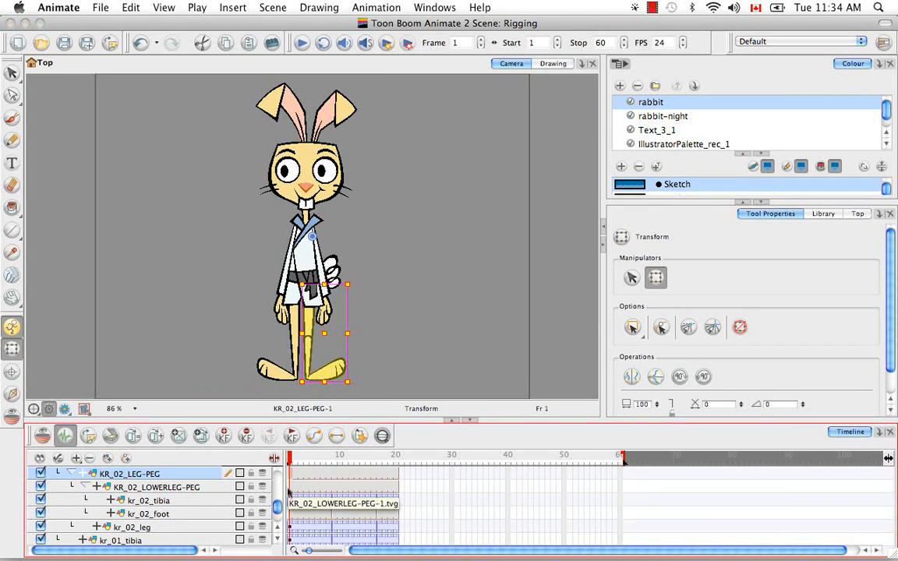
double_click(293, 530)
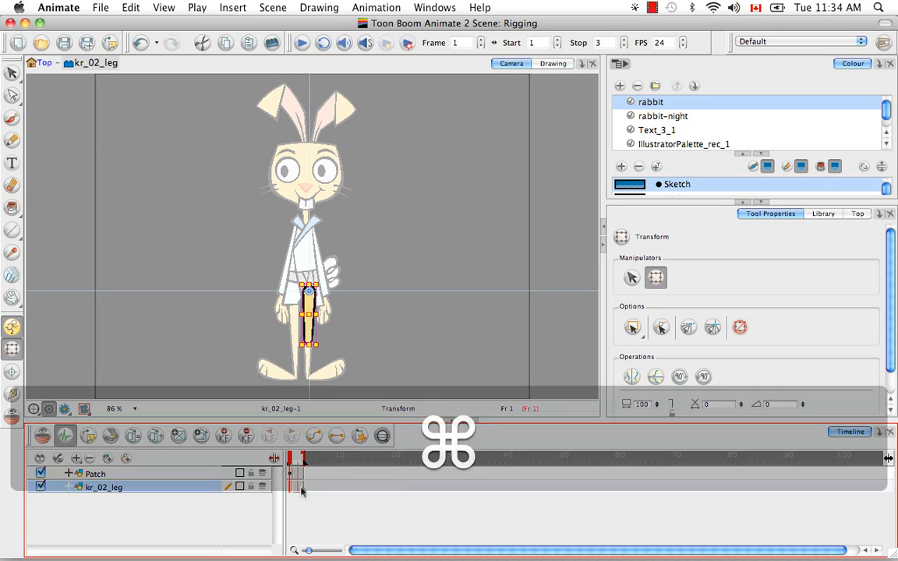
click(44, 63)
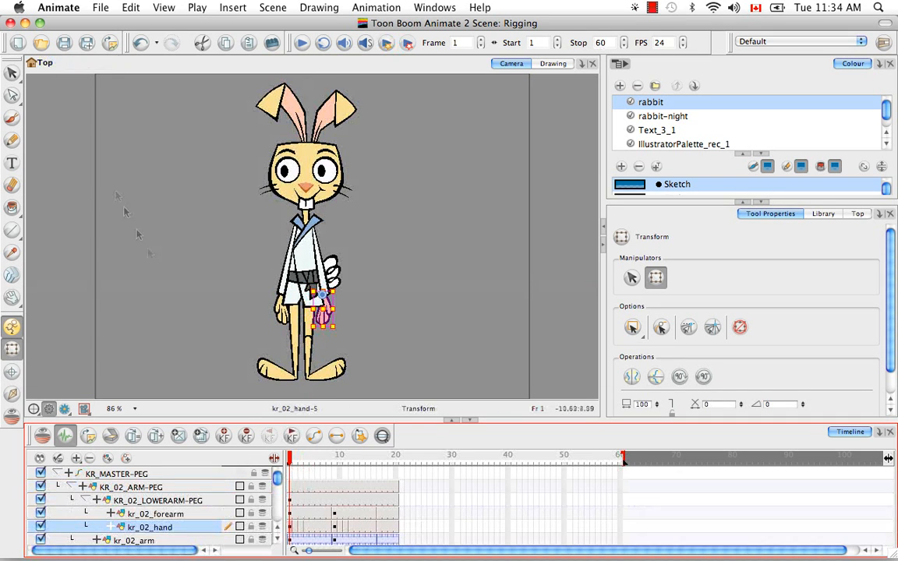
click(298, 318)
click(382, 435)
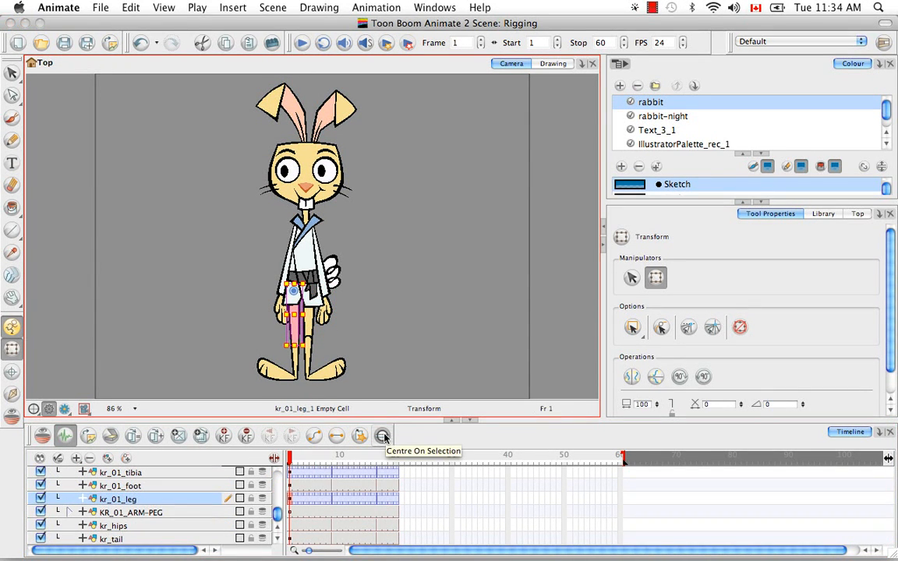
click(314, 332)
click(382, 434)
click(277, 527)
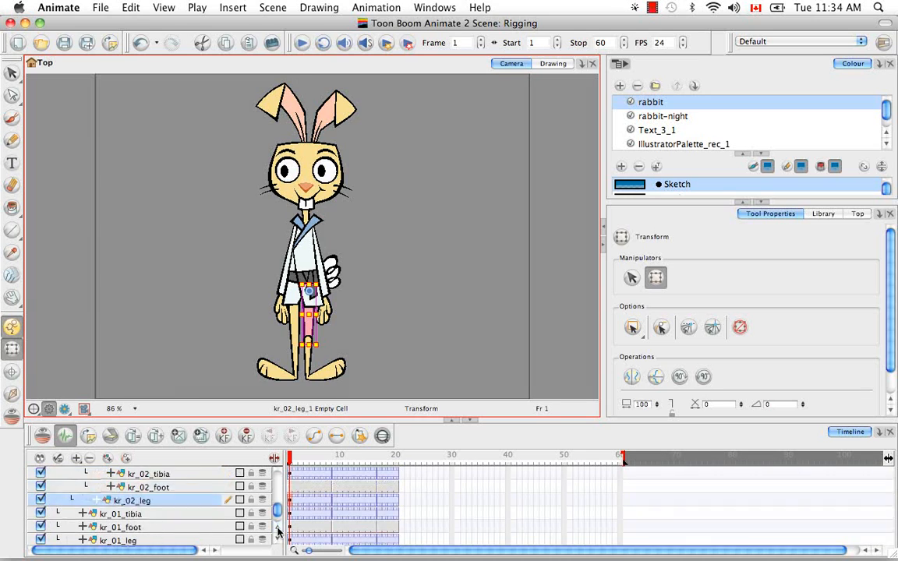
click(277, 528)
key(b)
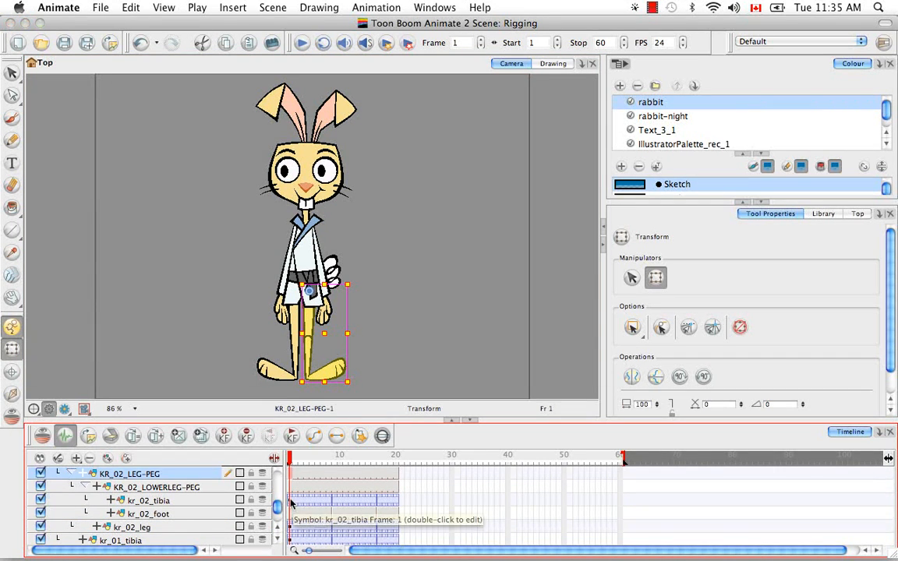
Transfer the kr_02_tibia pivot to frame 1 of KR_02_LOWERLEG-PEG with Paste Special Again, and collapse the KR_02_LEG-PEG hierarchy
click(292, 502)
key(super+c)
key(b)
key(alt+super+b)
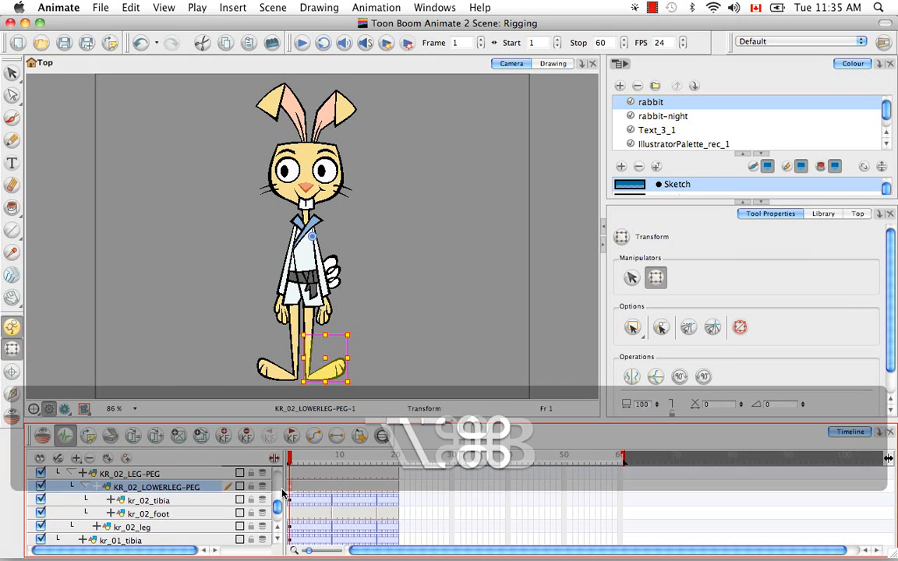
click(84, 486)
click(71, 473)
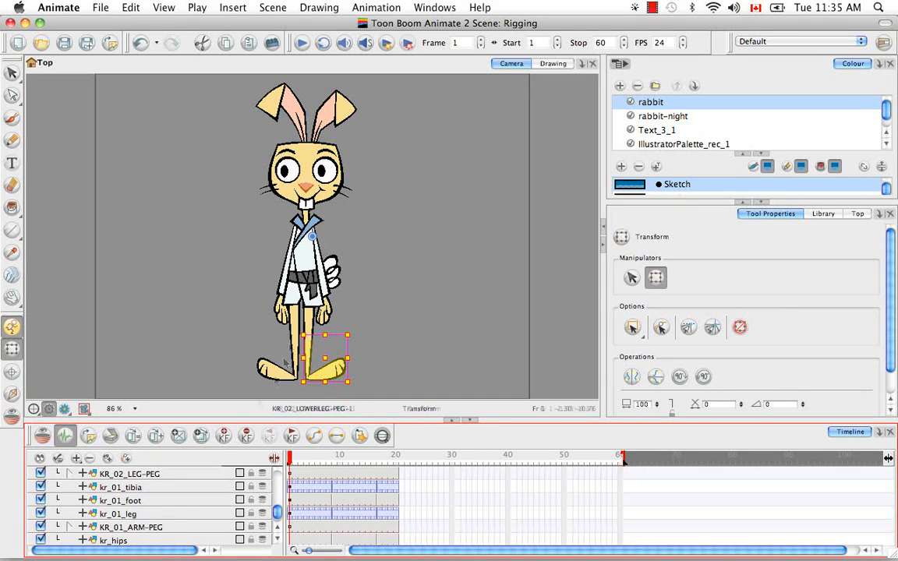
Add a drawing layer named KR_01_LEG-PEG above kr_01_leg and parent kr_01_leg to it
click(297, 315)
click(108, 459)
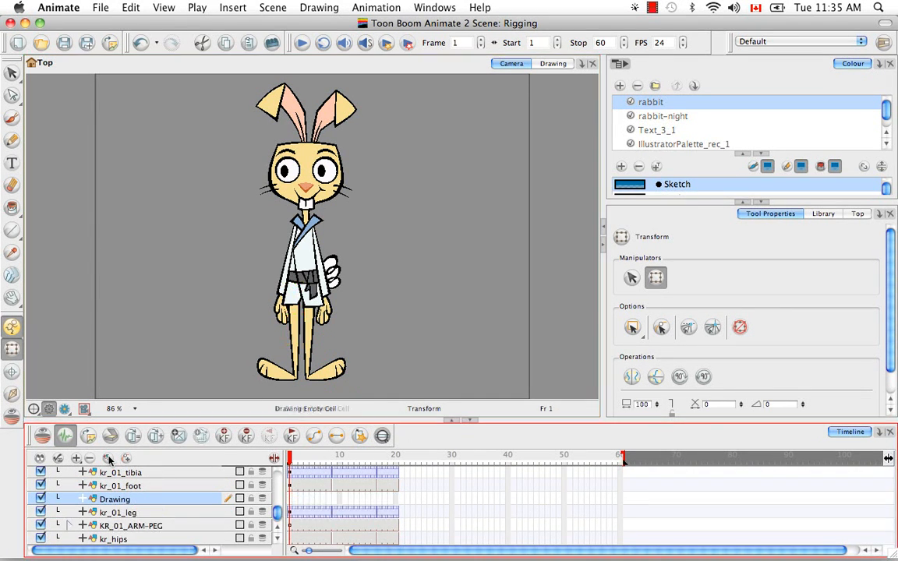
key(BackSpace)
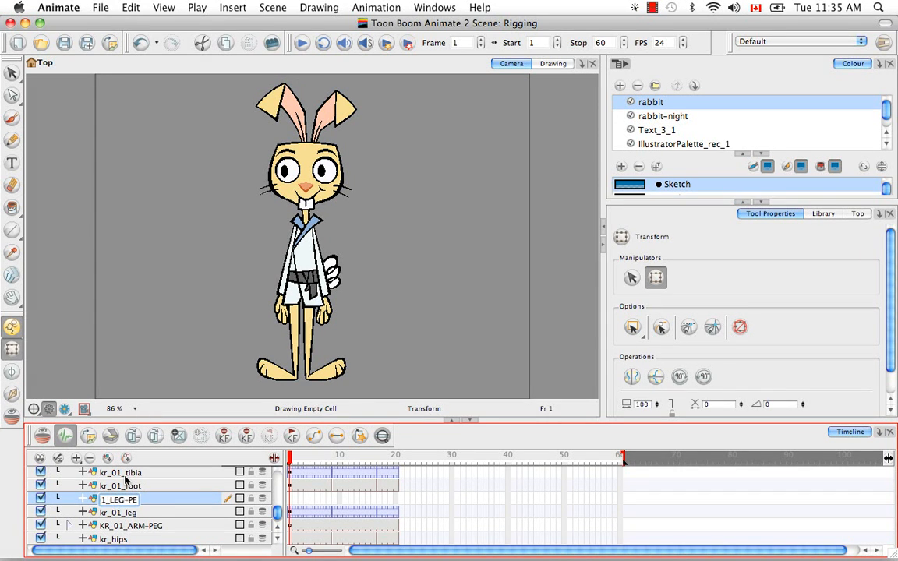
text(G)
key(Return)
drag(128, 514, 136, 499)
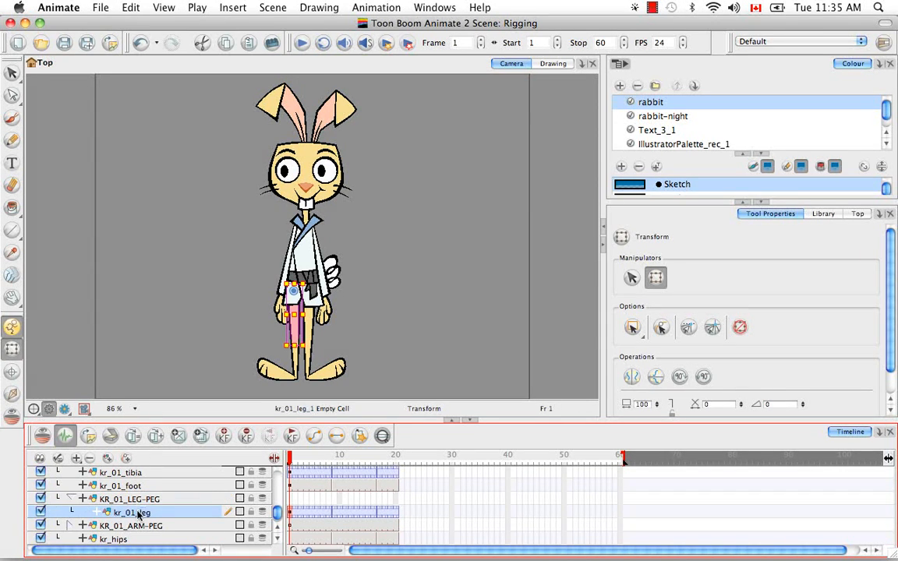
Add a drawing layer named KR_01_LOWERLEG-PEG under KR_01_LEG-PEG and parent kr_01_tibia and kr_01_foot to it
click(107, 460)
double_click(140, 513)
key(BackSpace)
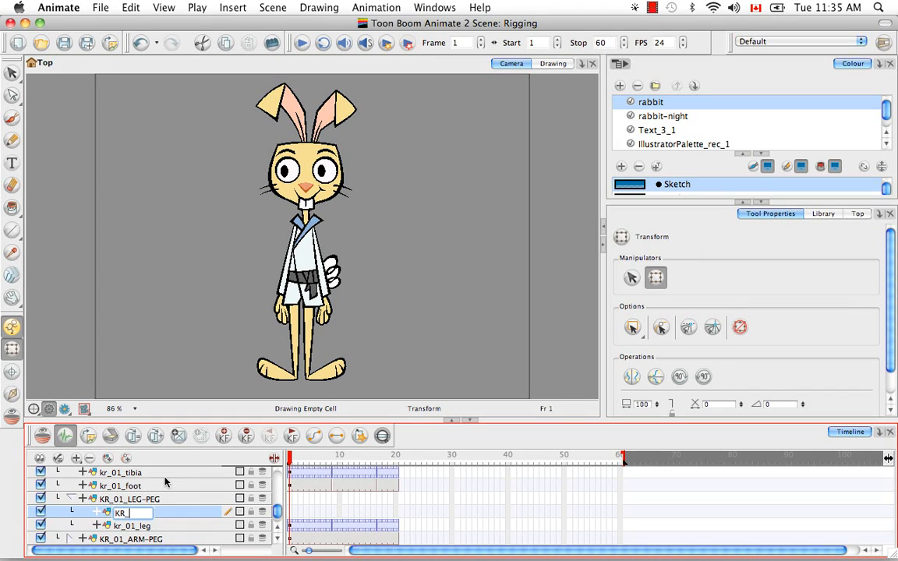
text(KR_01_LOWERLEG-PEG)
key(Return)
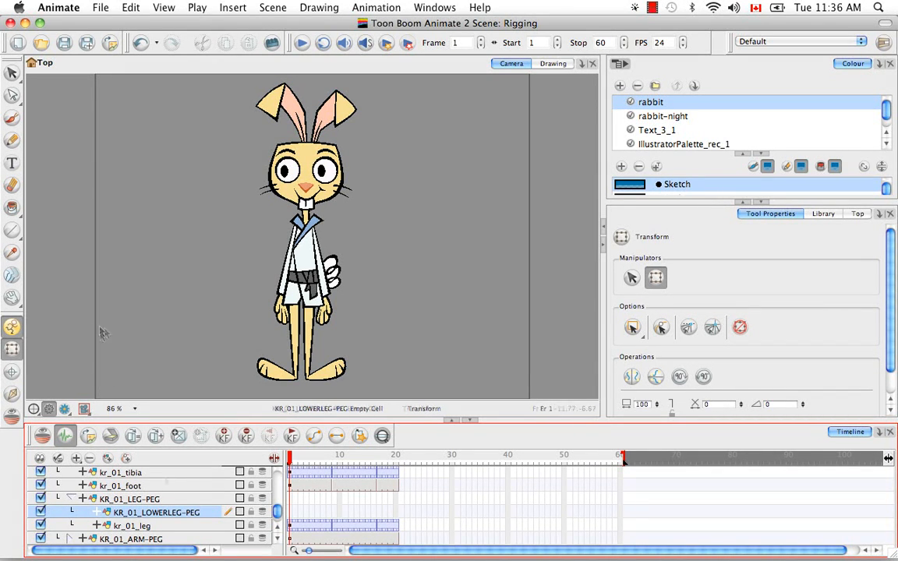
drag(133, 474, 152, 494)
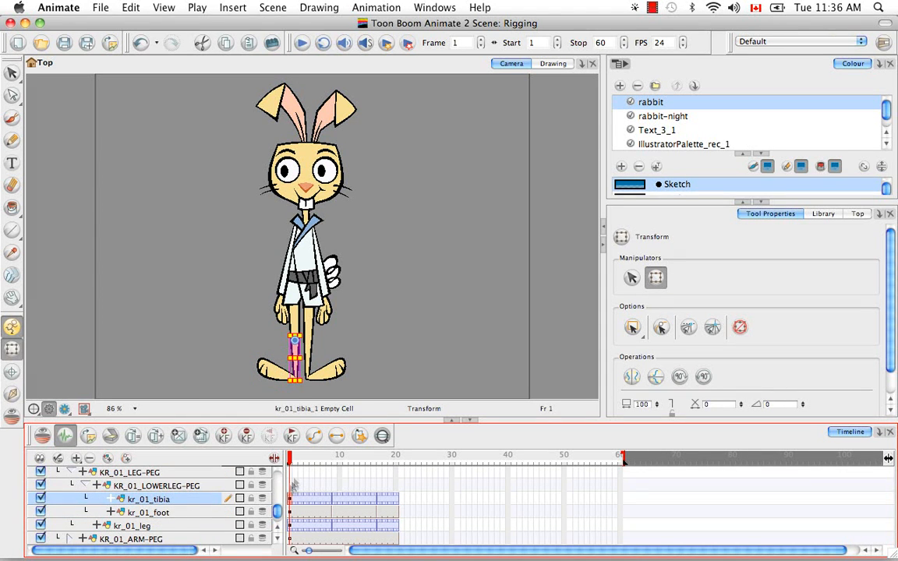
Create empty drawings on frame 1 of KR_01_LEG-PEG and KR_01_LOWERLEG-PEG and extend their exposure to frame 20
click(289, 472)
right_click(395, 472)
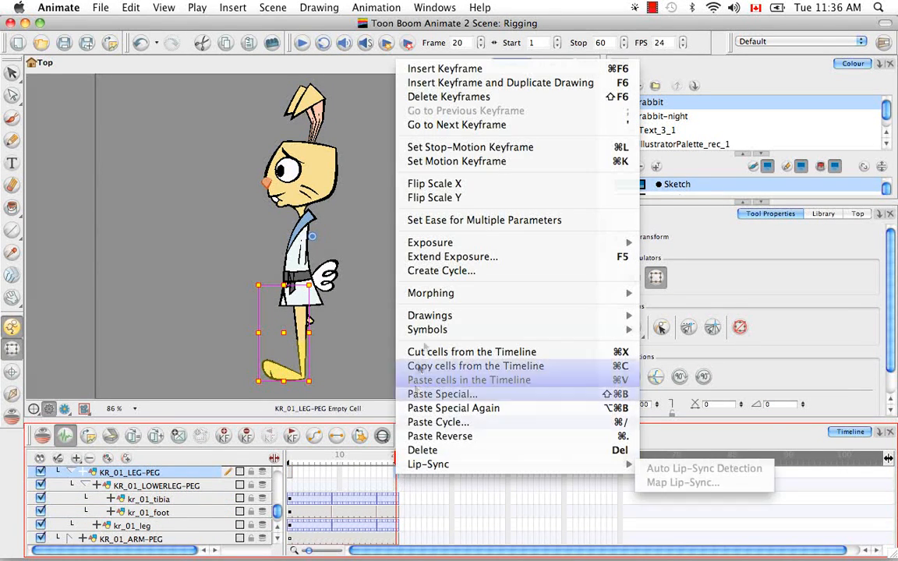
key(Escape)
click(286, 485)
click(177, 437)
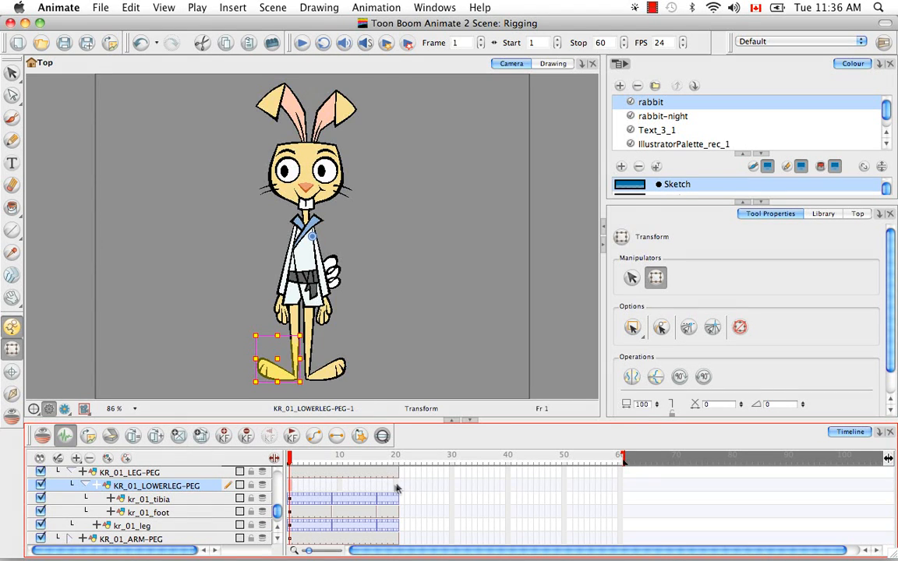
right_click(395, 485)
click(450, 265)
Copy the first cell inside the kr_01_leg symbol and paste its pivot onto frame 1 of KR_01_LEG-PEG
click(286, 473)
double_click(292, 525)
key(super+c)
click(44, 63)
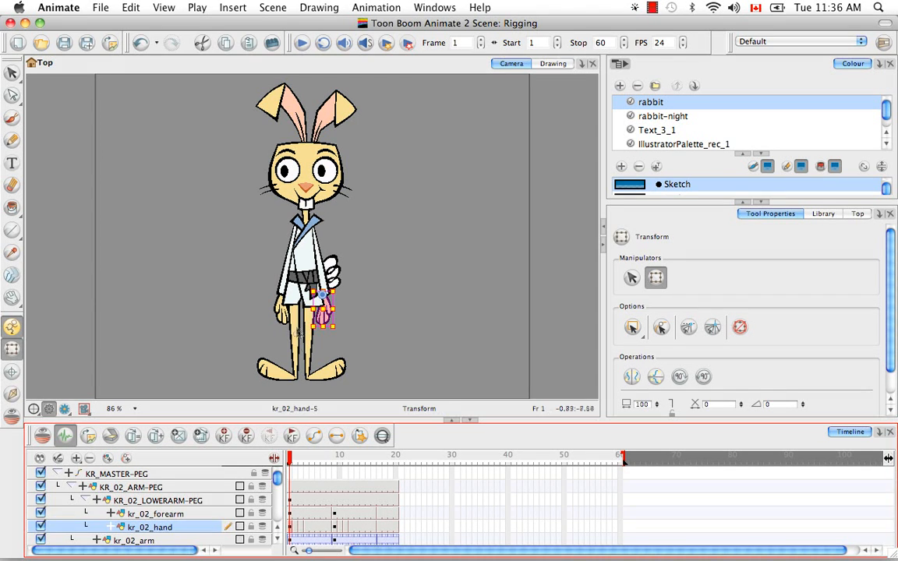
click(299, 336)
click(279, 529)
click(278, 529)
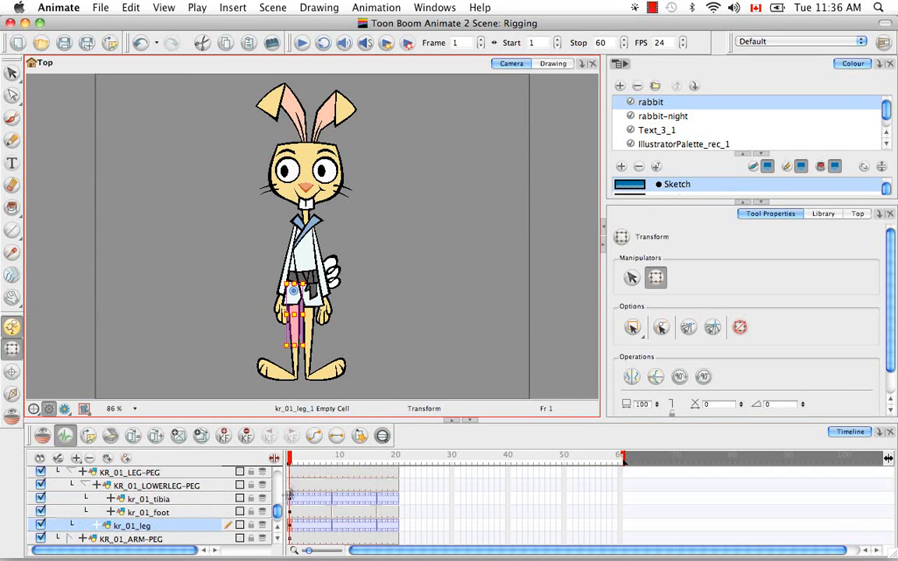
click(291, 474)
key(alt+super+v)
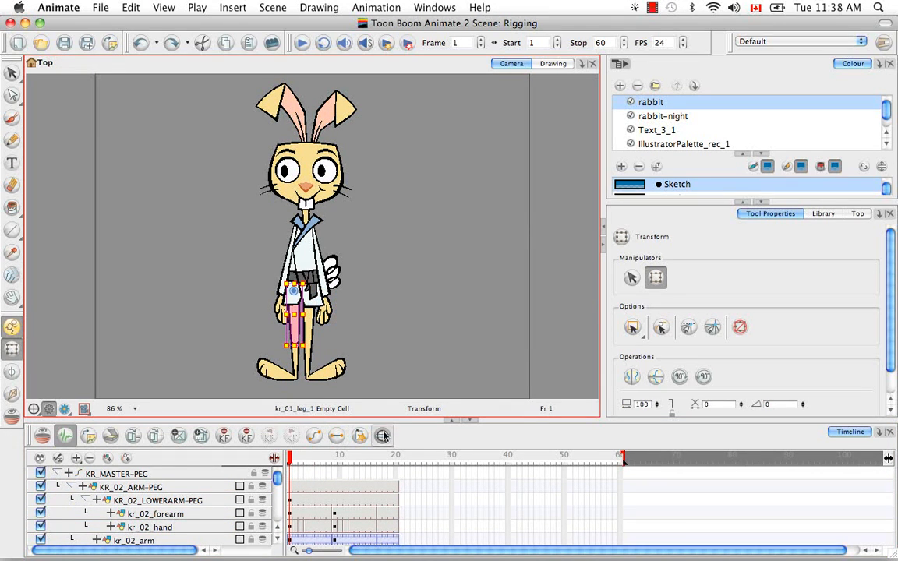
Paste the copied kr_01_tibia pivot onto frame 1 of KR_01_LOWERLEG-PEG using Paste Special, and deselect the layer
scroll(253, 483, down, 5)
scroll(253, 480, up, 1)
click(291, 473)
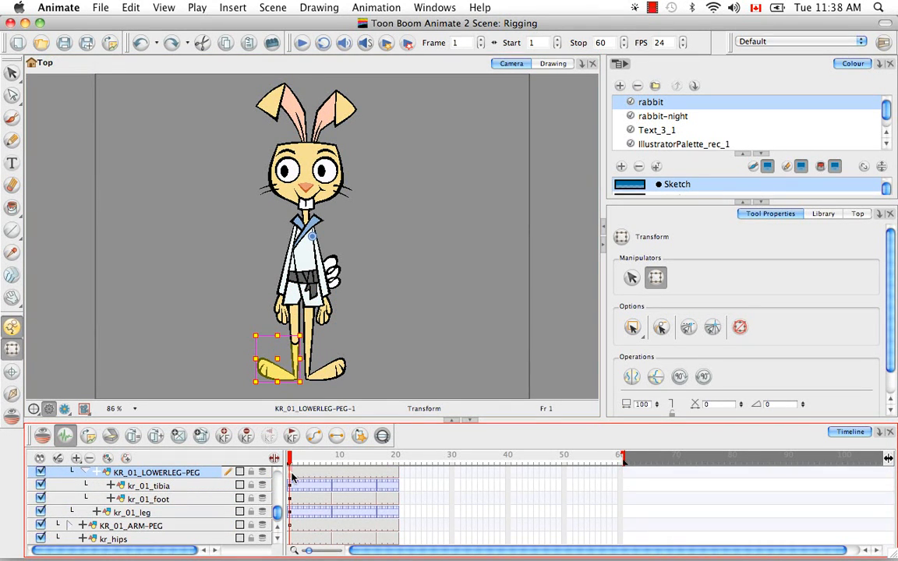
right_click(291, 474)
click(346, 386)
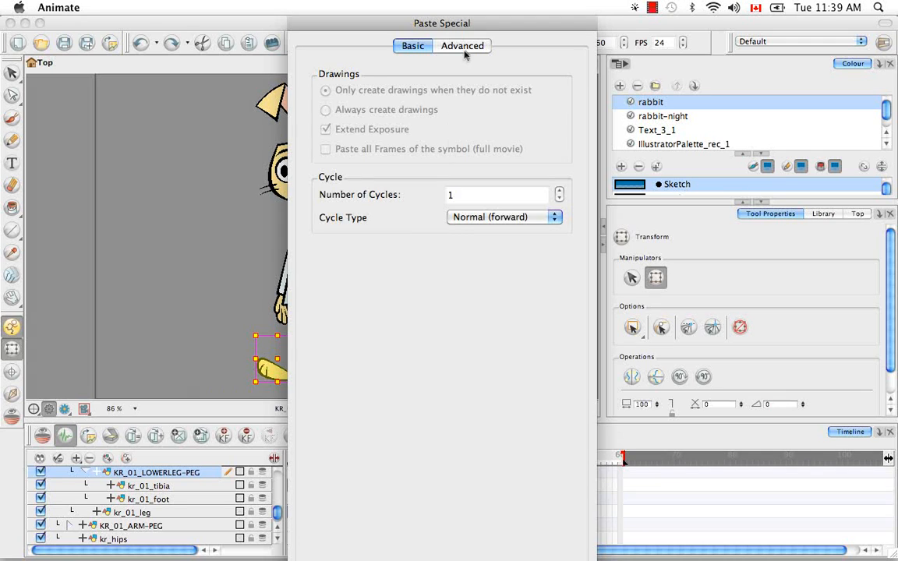
click(441, 47)
key(Return)
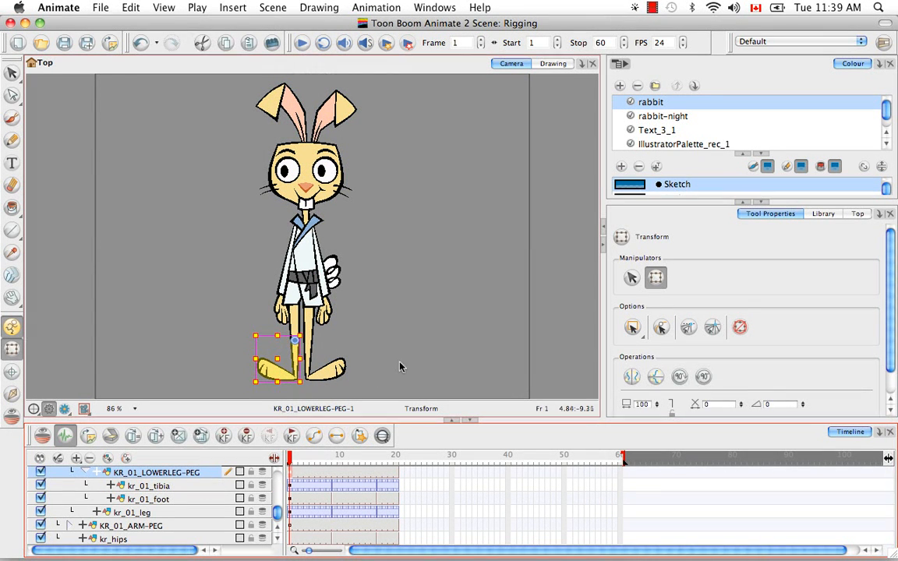
click(357, 322)
Add a drawing layer named KR_HIPS above kr_hips and parent kr_hips to it
scroll(251, 467, down, 1)
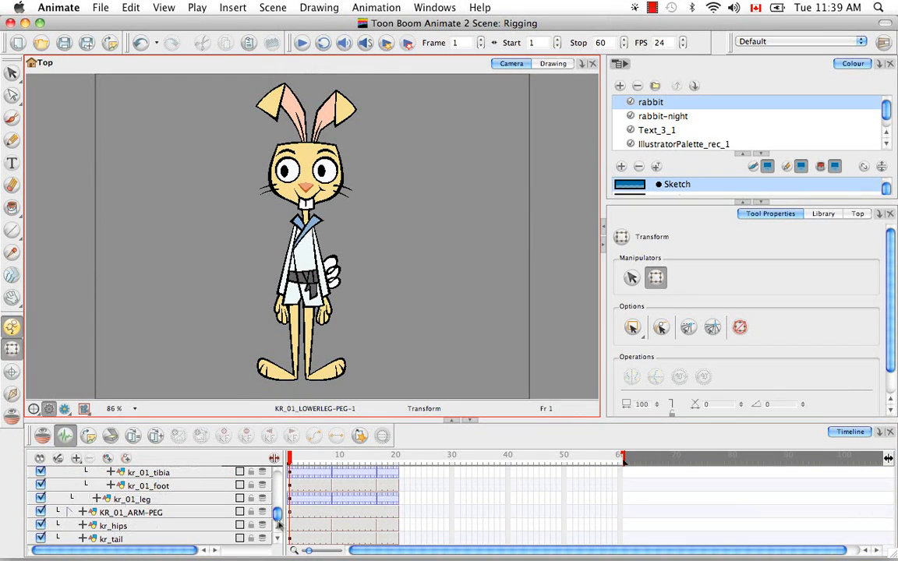
click(123, 527)
click(108, 459)
double_click(122, 528)
key(BackSpace)
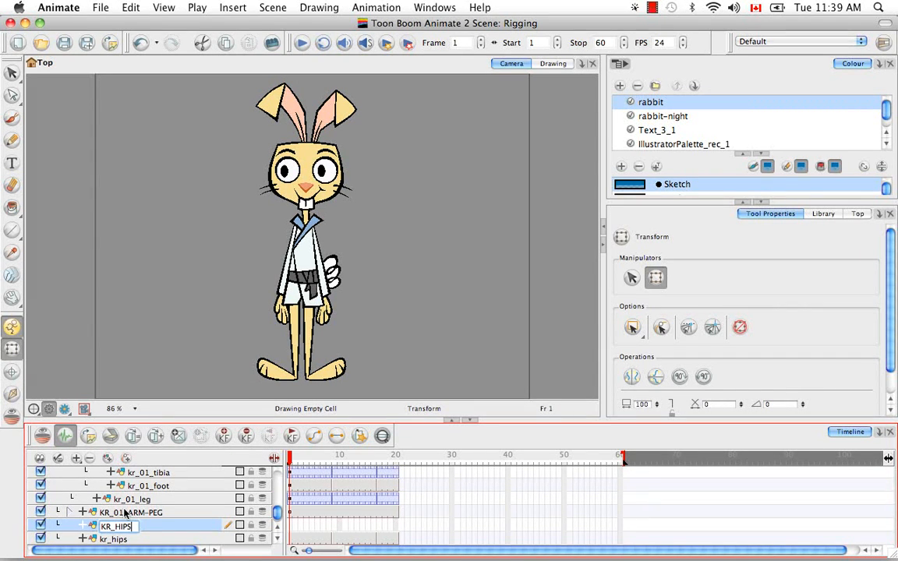
click(123, 539)
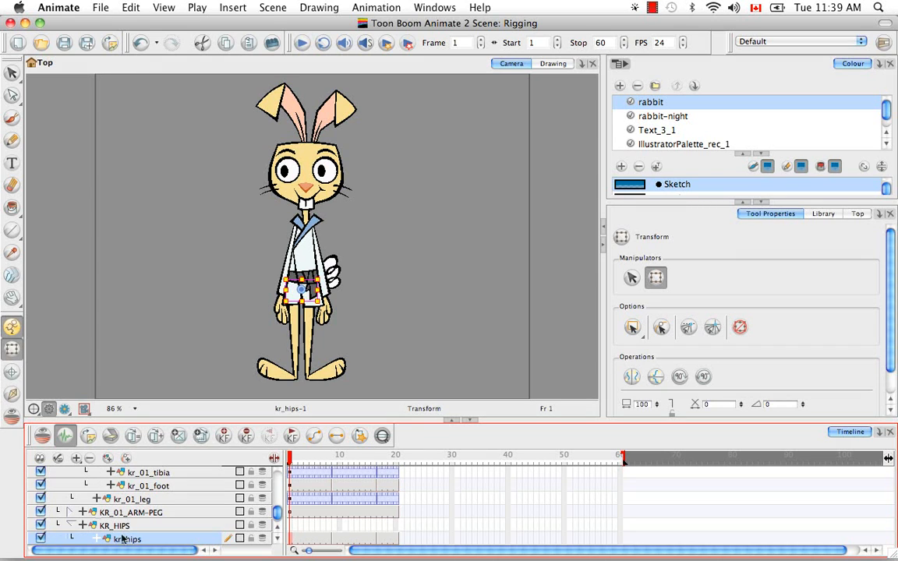
Parent KR_01_LEG-PEG and KR_02_LEG-PEG to KR_HIPS, and collapse the KR_HIPS hierarchy
click(72, 527)
drag(280, 515, 280, 508)
click(70, 516)
mouse_move(135, 517)
mouse_down()
mouse_move(124, 543)
mouse_move(125, 530)
mouse_up()
click(70, 527)
click(277, 537)
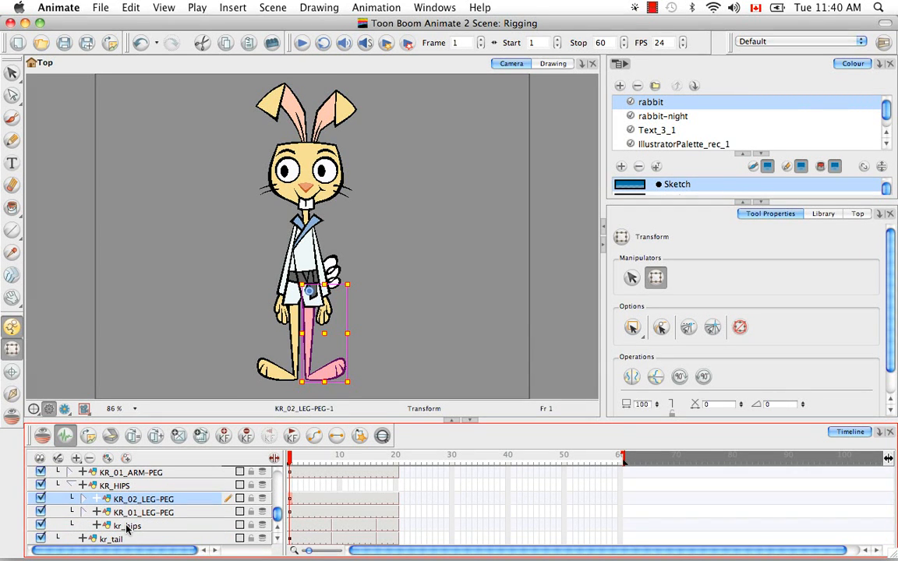
click(72, 485)
click(277, 527)
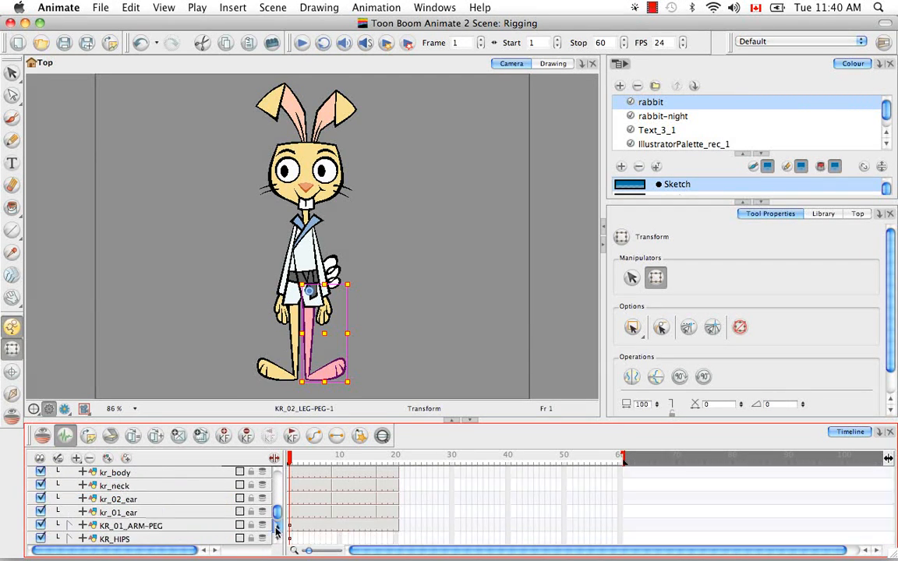
Add a drawing layer named KR_01_EYE-PEG directly above kr_01_eyelid
click(278, 529)
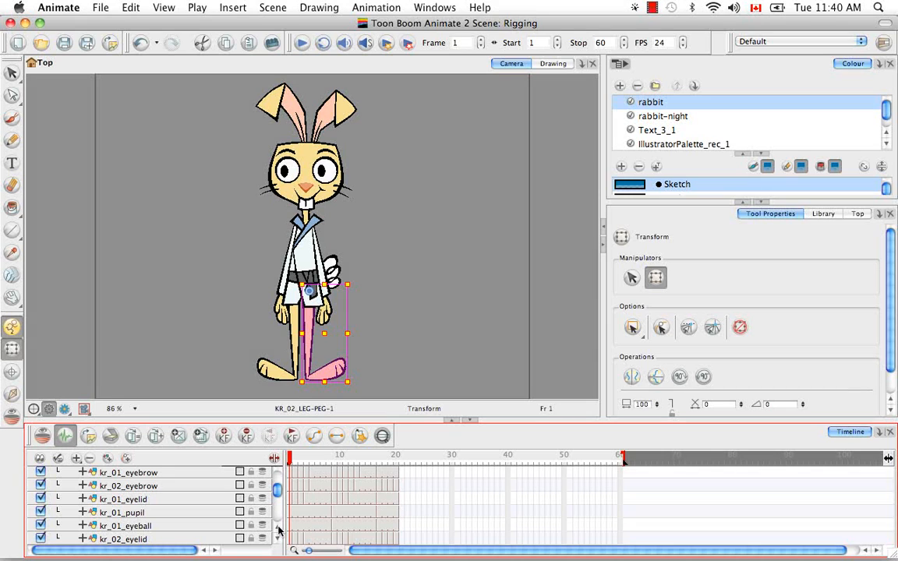
click(278, 529)
click(149, 512)
click(109, 460)
double_click(118, 512)
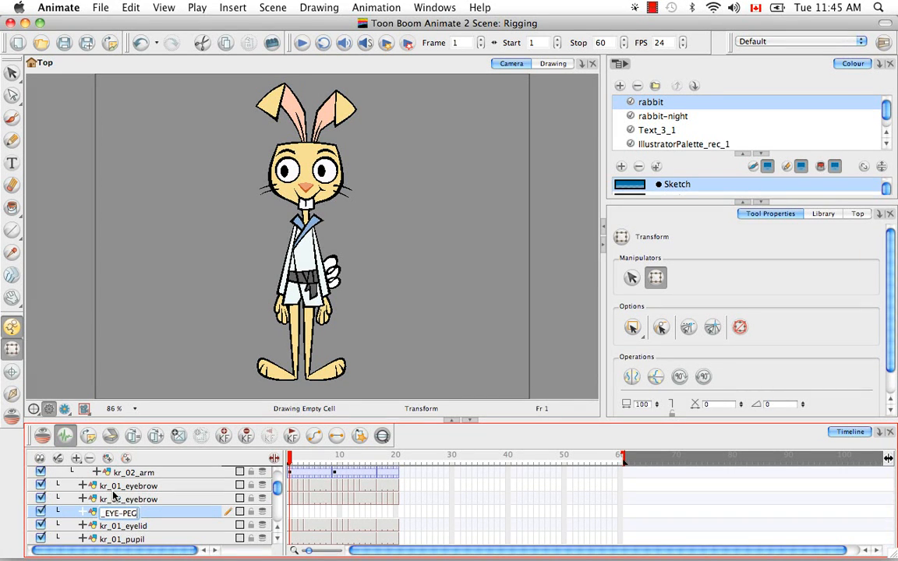
text(KR_01_EYE-PEG)
key(Return)
Parent kr_01_eyelid, kr_01_pupil and kr_01_eyeball to KR_01_EYE-PEG, in that order
click(134, 524)
drag(136, 515, 136, 514)
drag(133, 538, 128, 487)
scroll(279, 546, down, 1)
mouse_move(159, 527)
mouse_down()
mouse_move(155, 494)
mouse_move(157, 514)
mouse_up()
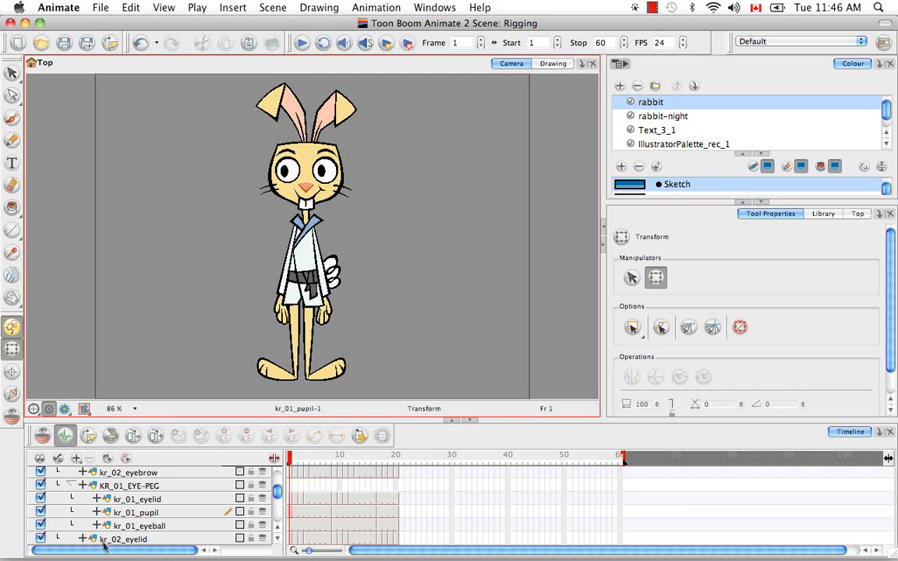
Add a drawing layer named KR_02_EYE-PEG directly above kr_02_eyelid
click(108, 459)
click(277, 537)
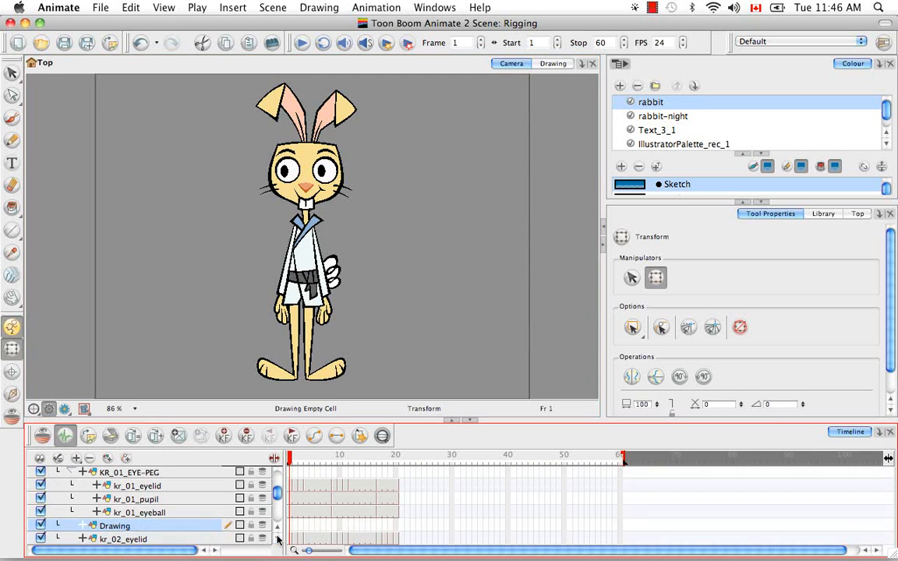
click(137, 518)
text(KR_02_EYE-PEG)
key(Return)
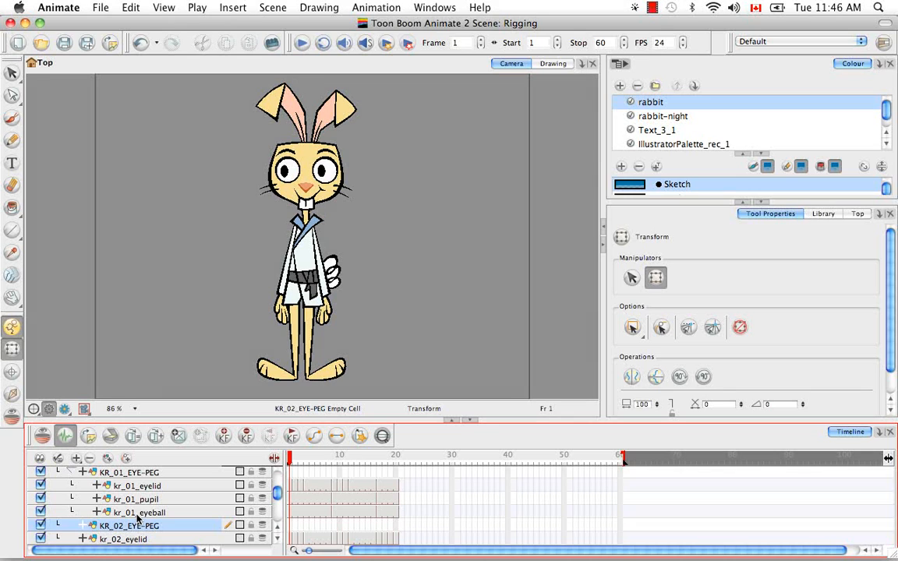
Parent kr_02_eyelid, kr_02_pupil and kr_02_eyeball to KR_02_EYE-PEG, with the eyelid first
drag(137, 542, 140, 499)
click(278, 537)
click(278, 538)
drag(140, 539, 152, 509)
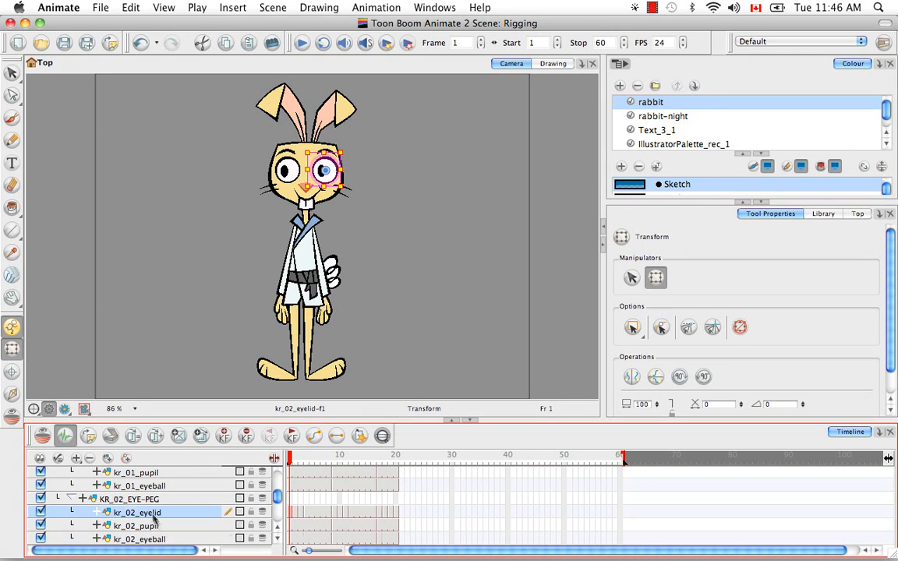
Collapse the KR_02_EYE-PEG, KR_01_EYE-PEG and KR_02_ARM-PEG hierarchies
click(71, 497)
click(278, 528)
click(277, 528)
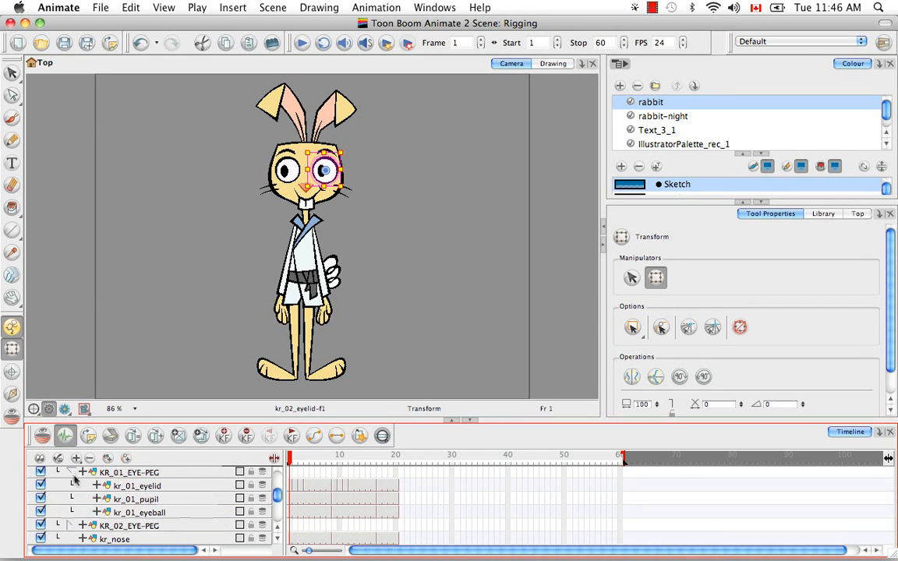
click(71, 473)
click(277, 528)
scroll(277, 531, up, 7)
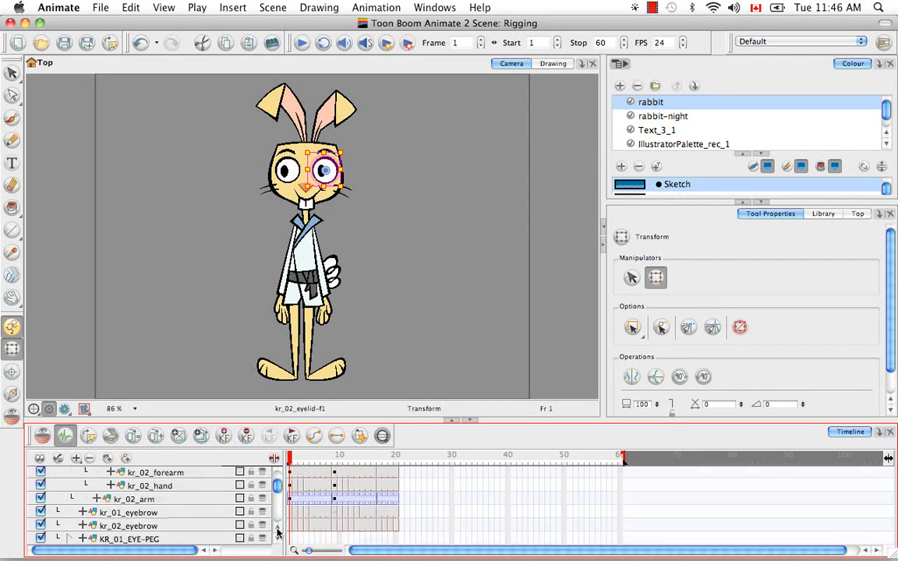
click(71, 485)
click(278, 538)
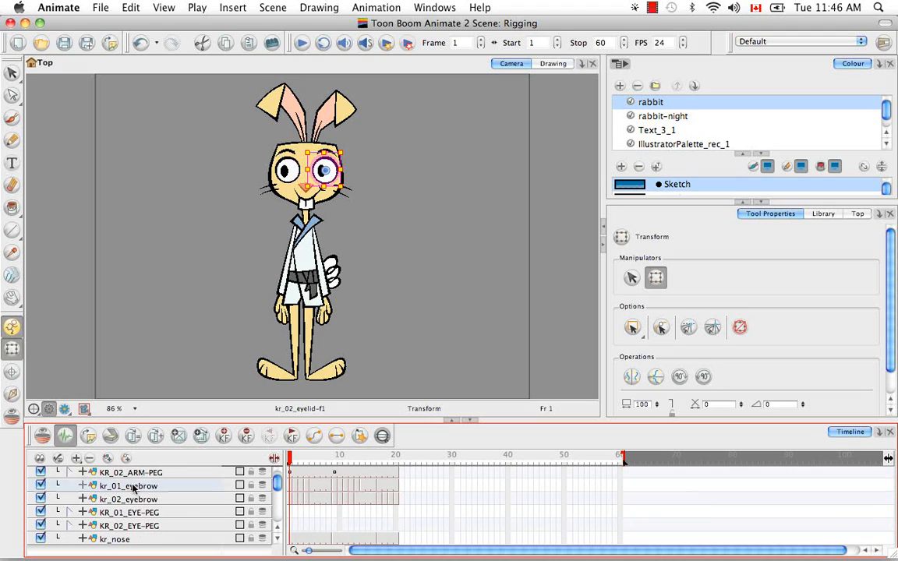
Add a drawing layer named KR_FACIALFEATURES directly above kr_01_eyebrow
click(132, 486)
click(109, 459)
key(BackSpace)
text(KR_FACIAL)
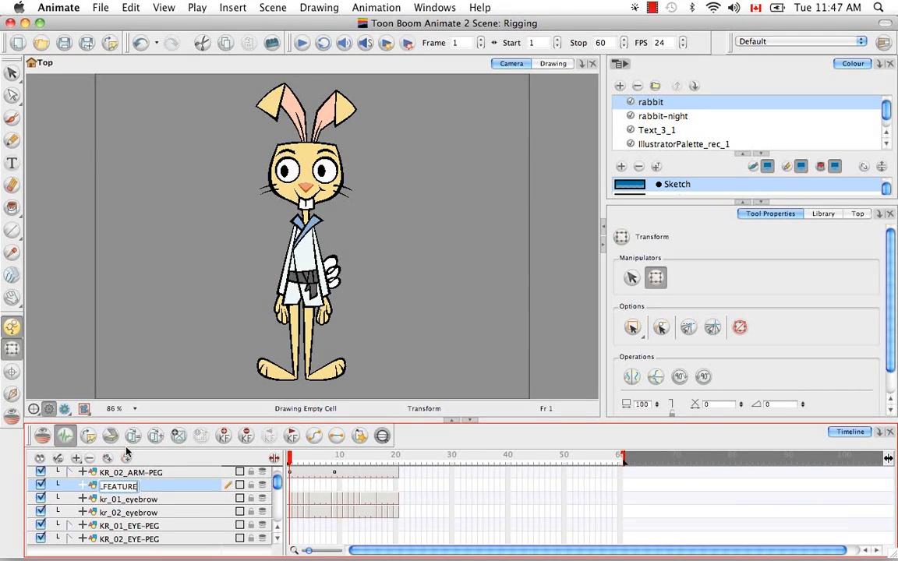
text(FEATURES)
key(Return)
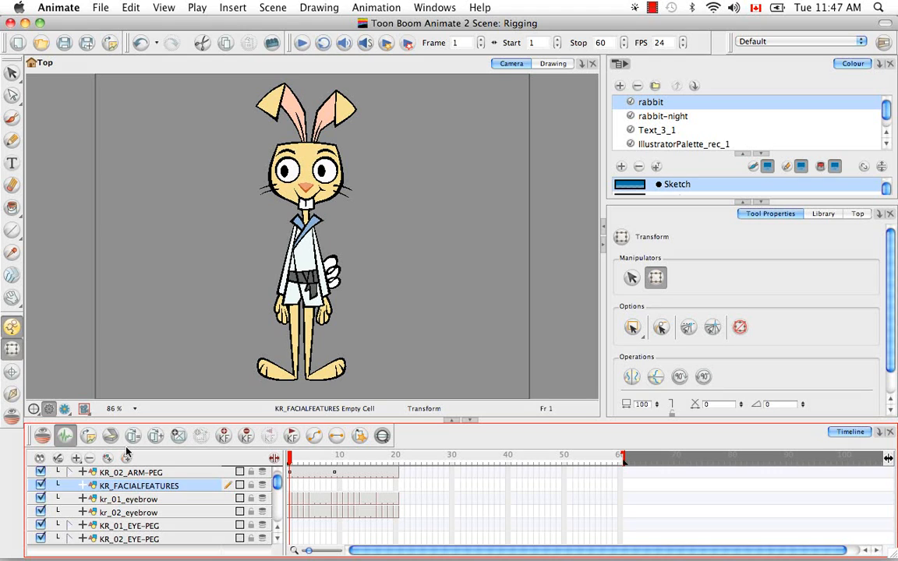
Parent both eyebrows, both eye pegs, kr_nose and kr_mouth to KR_FACIALFEATURES, and collapse its hierarchy
click(143, 492)
drag(142, 493, 144, 486)
drag(144, 514, 144, 487)
drag(144, 539, 145, 486)
scroll(144, 514, down, 1)
drag(144, 538, 144, 485)
click(278, 539)
click(278, 539)
drag(136, 525, 141, 489)
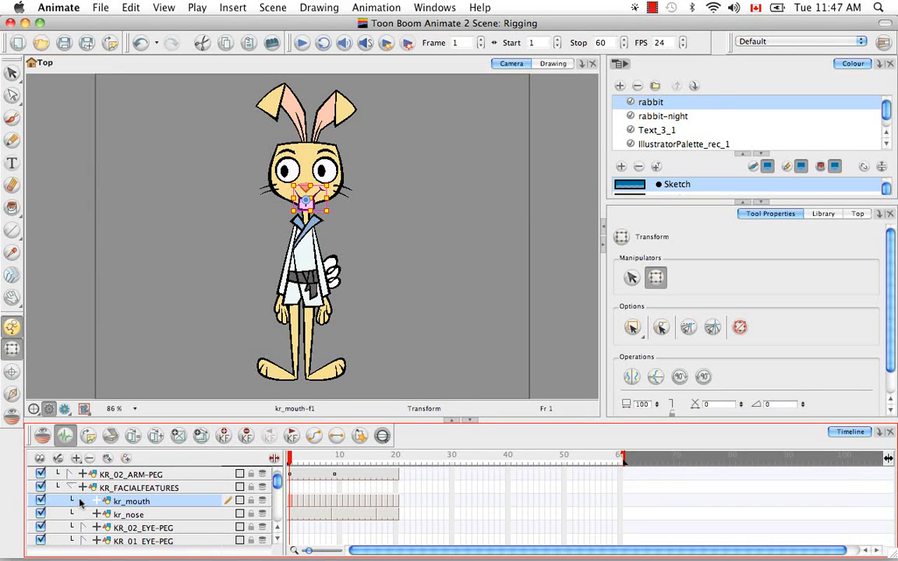
click(71, 488)
Add a drawing layer named KR_HEAD-PEG directly above kr_head
click(124, 502)
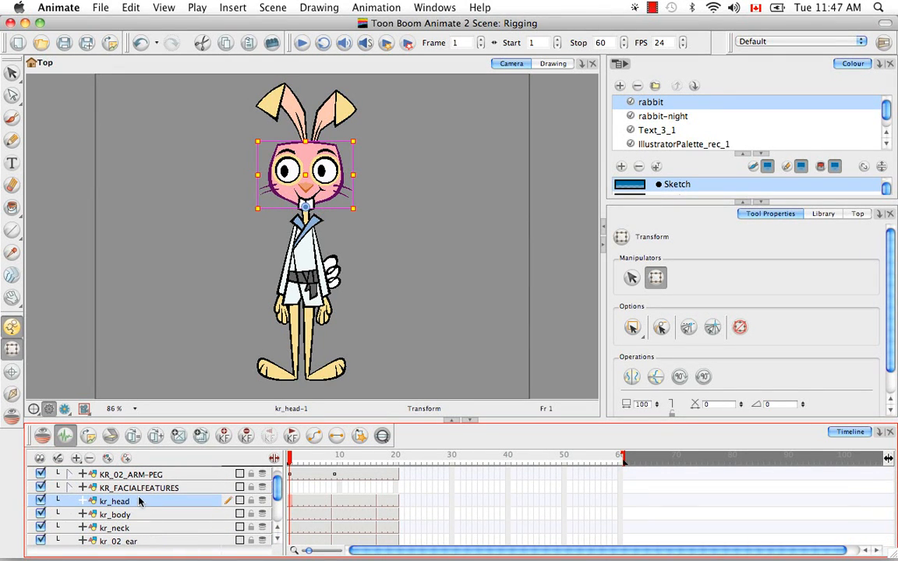
click(107, 458)
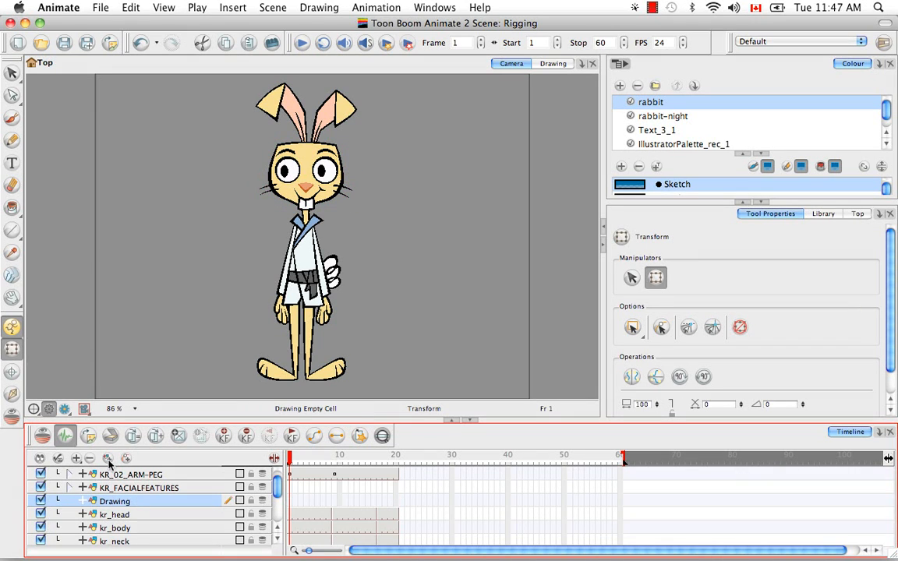
text(KR_HEAD-PEG)
key(Return)
Parent KR_FACIALFEATURES, kr_head and both ear layers to KR_HEAD-PEG, and collapse its hierarchy
drag(114, 487, 145, 483)
scroll(141, 524, down, 3)
click(171, 514)
shift+click(170, 528)
click(276, 540)
drag(134, 530, 138, 500)
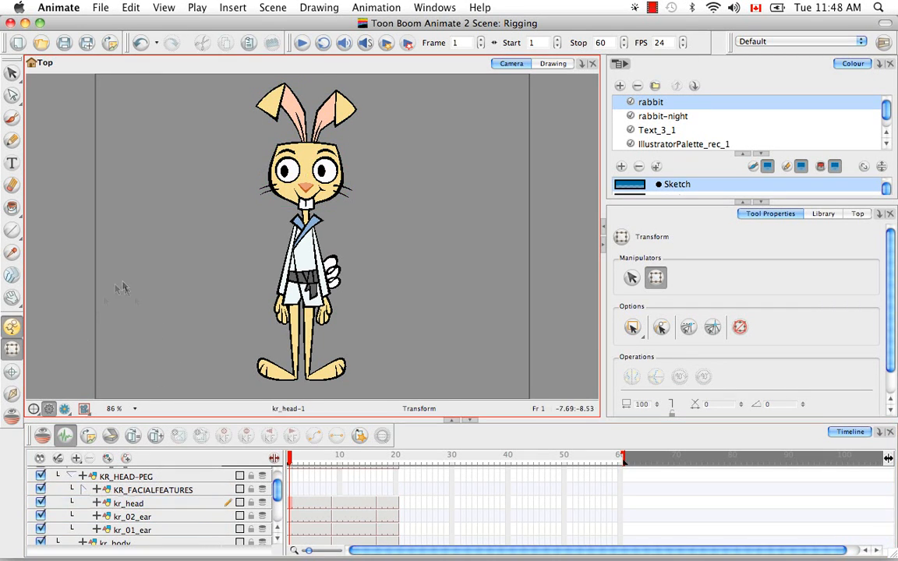
click(72, 476)
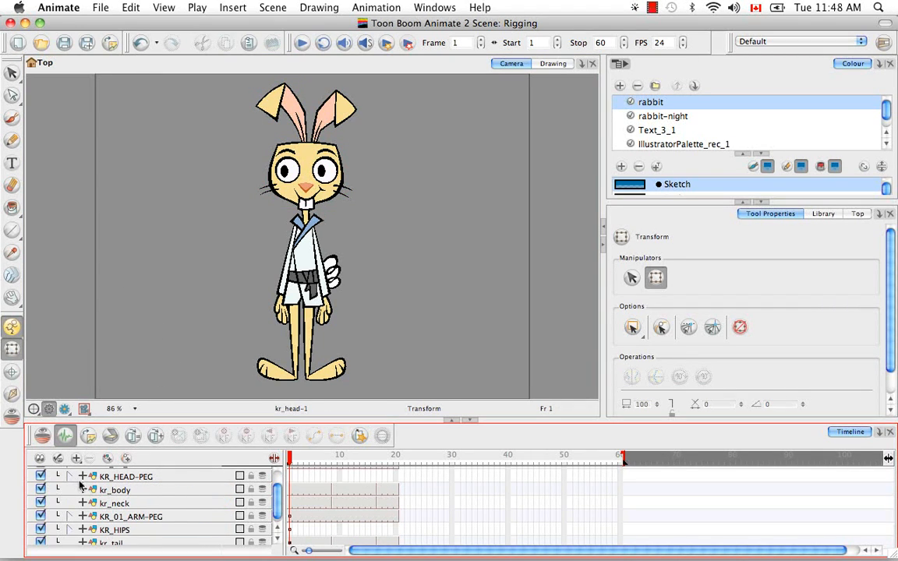
Add a drawing layer named KR_NECK-PEG directly above kr_neck
click(153, 479)
click(128, 503)
click(108, 458)
double_click(124, 504)
text(KR_NECK-PEG)
key(Return)
Parent kr_neck and KR_HEAD-PEG to KR_NECK-PEG, and collapse its hierarchy
drag(115, 517, 140, 505)
click(173, 347)
click(140, 505)
click(140, 491)
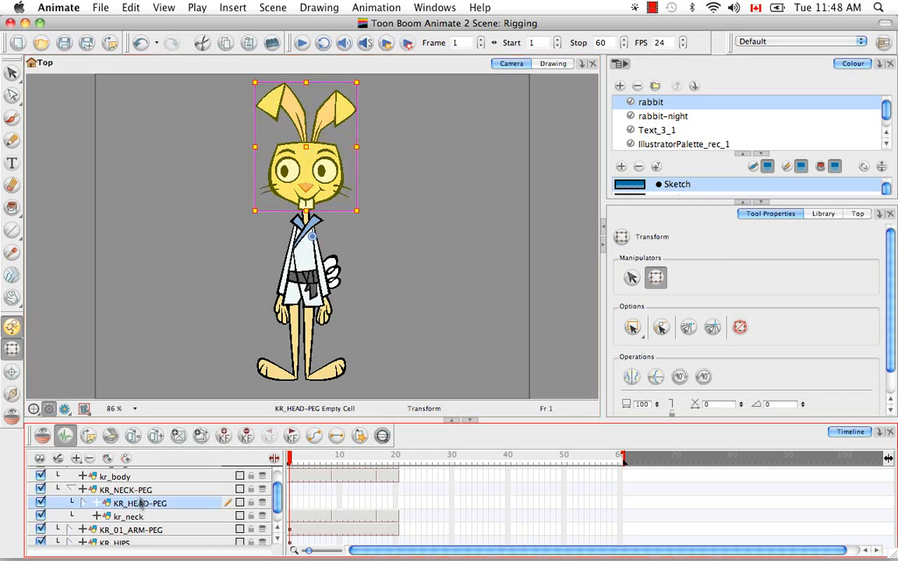
click(143, 504)
click(138, 492)
click(142, 505)
click(72, 489)
click(276, 529)
click(275, 528)
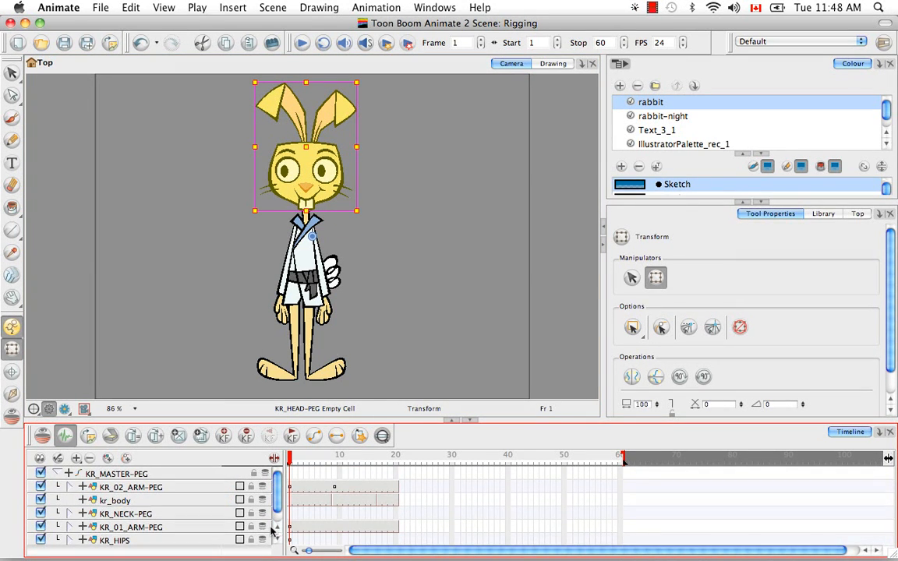
Add a drawing layer named KR_BODY-PEG directly above kr_body
click(114, 501)
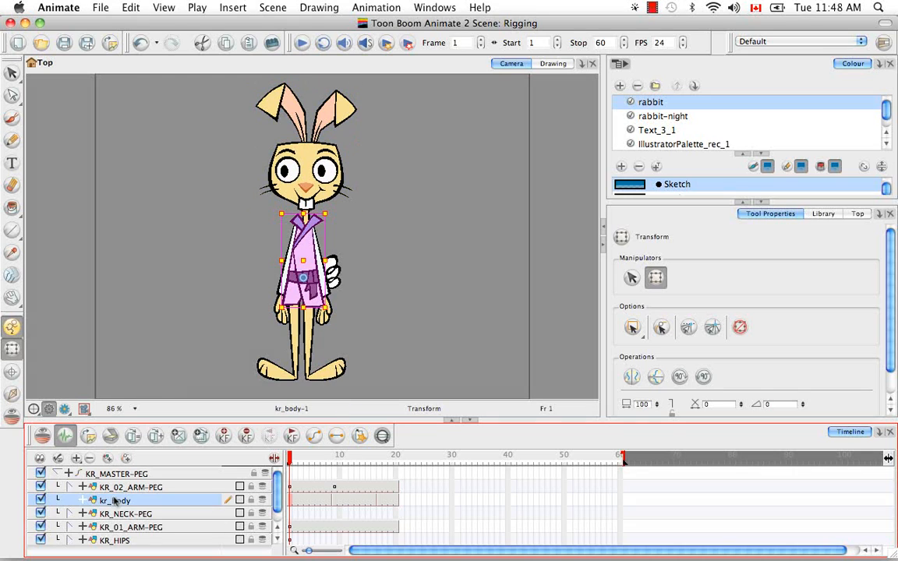
key(super+r)
double_click(120, 502)
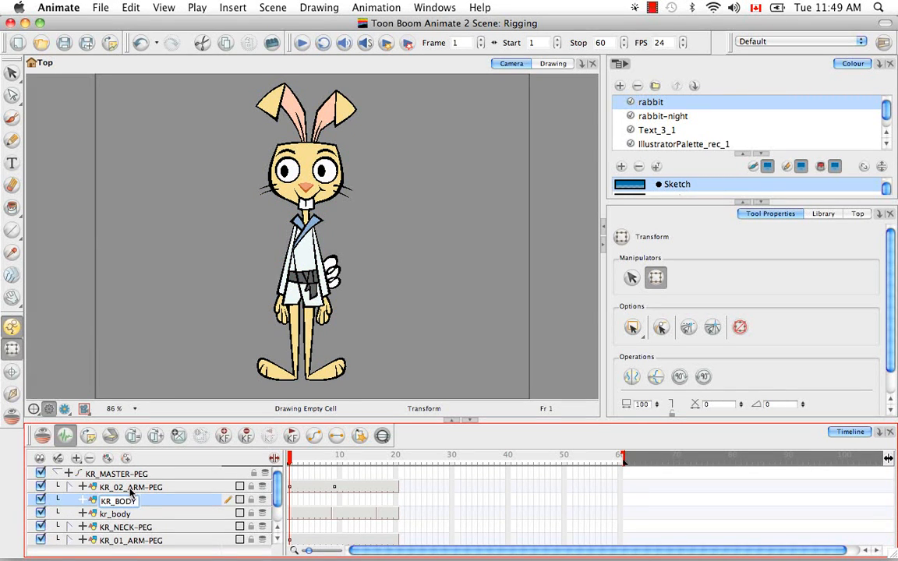
key(Return)
Parent kr_body, KR_02_ARM-PEG and KR_01_ARM-PEG to KR_BODY-PEG
drag(131, 515, 125, 501)
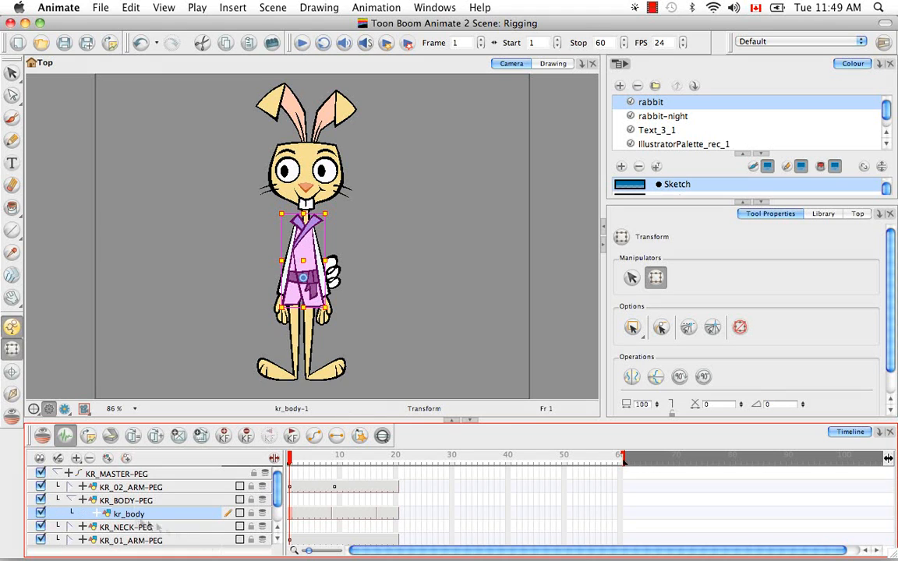
click(278, 540)
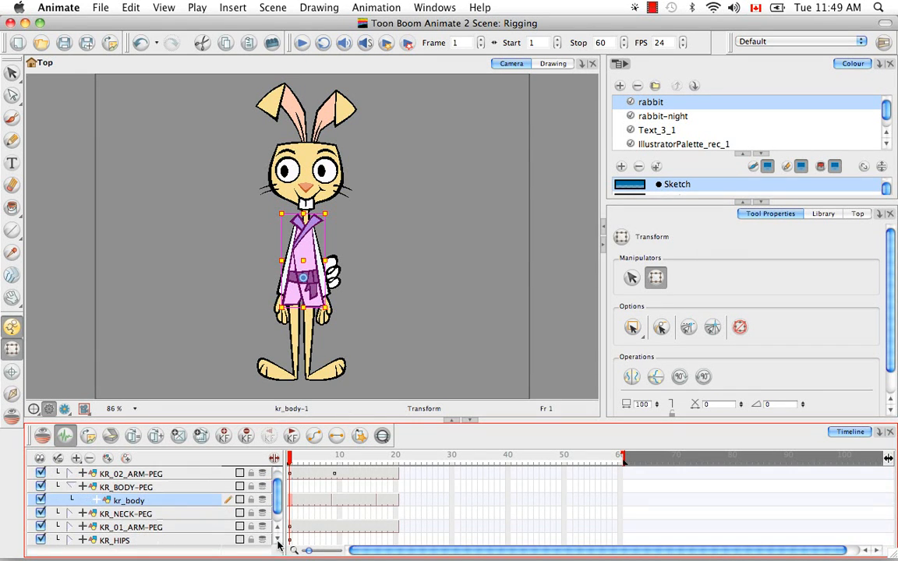
drag(144, 474, 155, 489)
click(278, 527)
drag(148, 540, 130, 488)
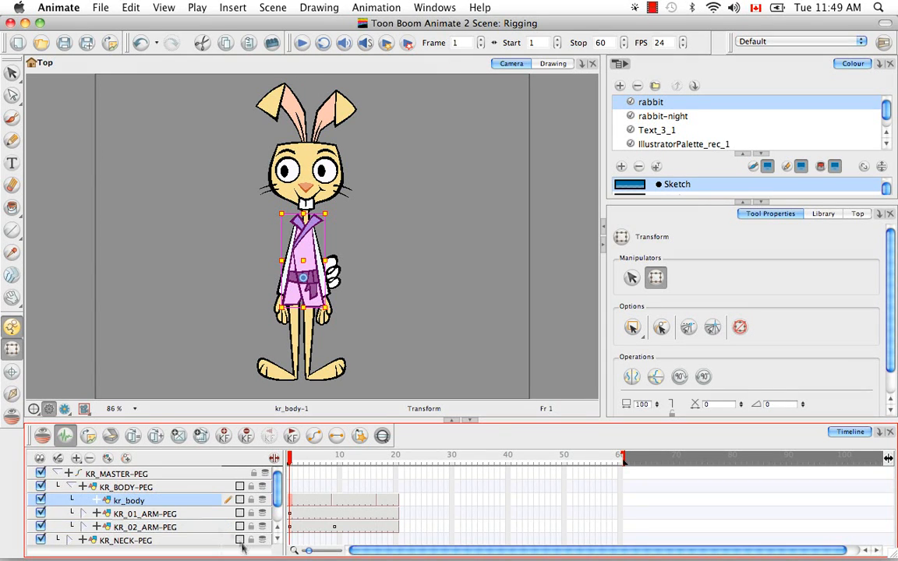
Parent kr_tail to KR_BODY-PEG, order its children as kr_body, the arm pegs and kr_tail, and collapse the hierarchy
click(278, 539)
click(278, 540)
drag(131, 538, 140, 475)
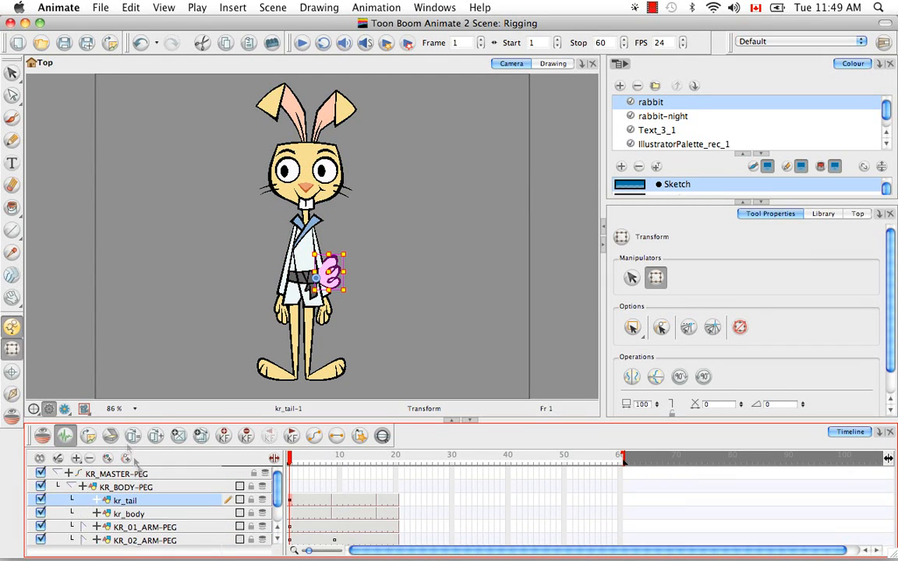
drag(138, 514, 137, 498)
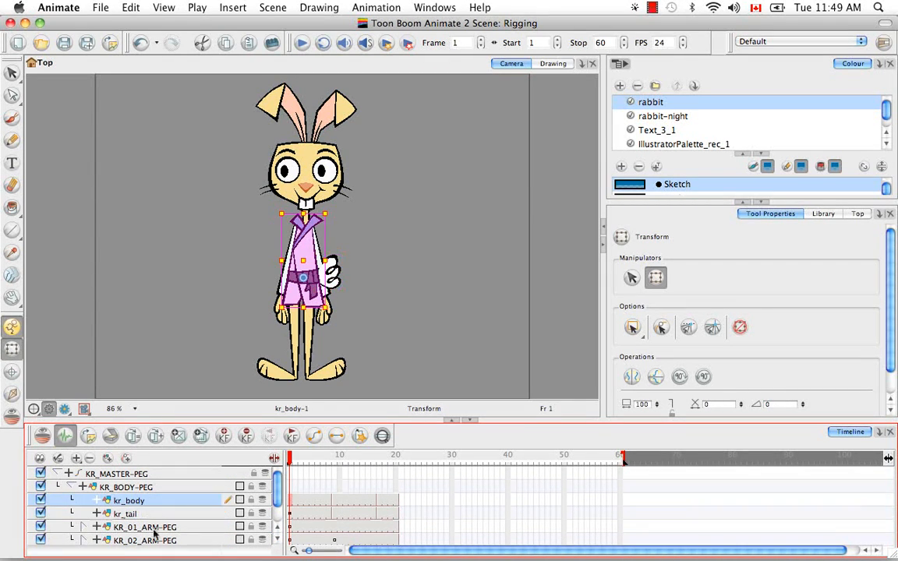
click(156, 529)
shift+click(157, 540)
drag(157, 536, 147, 508)
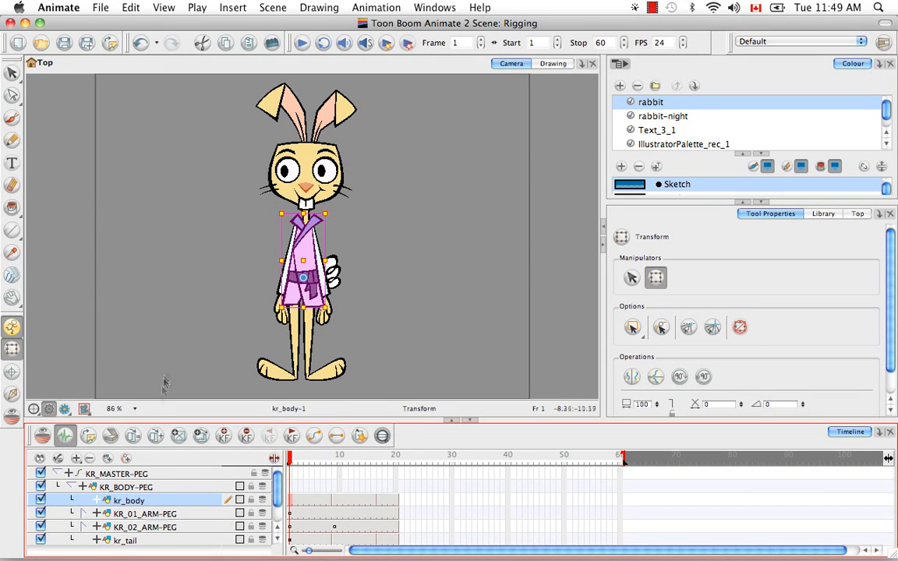
scroll(125, 498, down, 1)
click(83, 486)
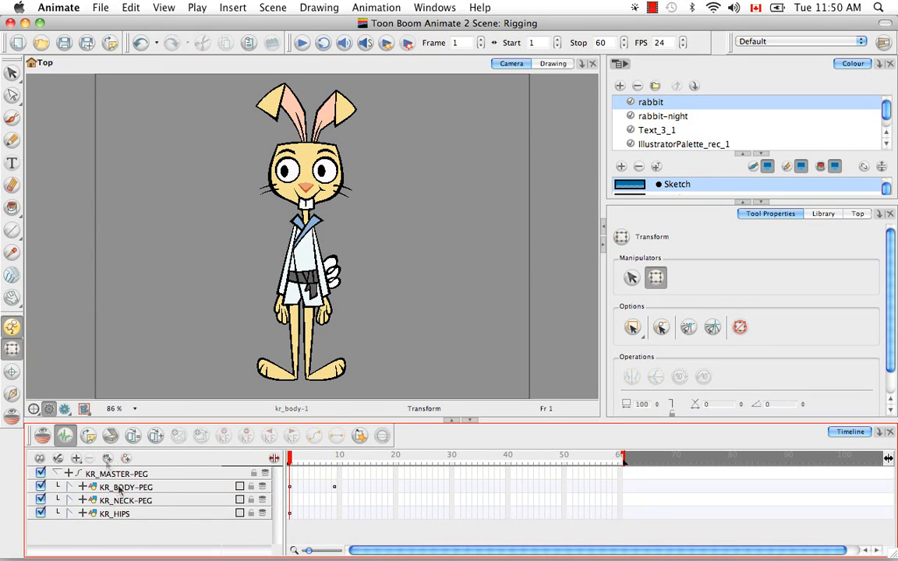
Add a drawing layer named KR_UPPERBODY-PEG under KR_MASTER-PEG, and parent KR_BODY-PEG and KR_NECK-PEG to it
key(super+r)
double_click(110, 474)
text(UPPER)
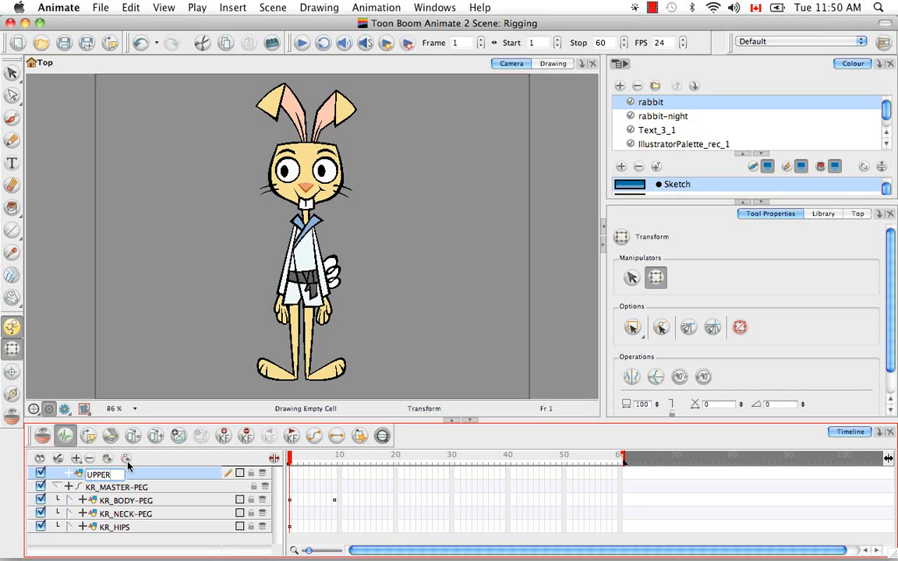
text(BODY-PEG)
key(Return)
drag(129, 473, 130, 489)
mouse_move(128, 515)
mouse_down()
mouse_move(130, 490)
mouse_move(139, 514)
mouse_move(137, 499)
mouse_up()
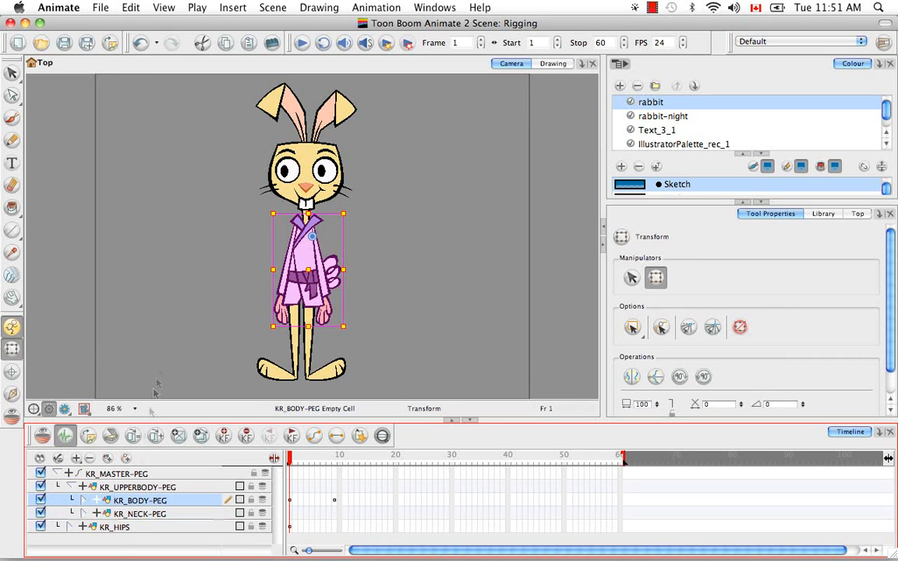
Rename KR_HIPS as KR_LOWERBODY-PEG, and collapse the upper-body and lower-body hierarchies
click(107, 528)
click(71, 528)
scroll(275, 546, down, 2)
double_click(128, 500)
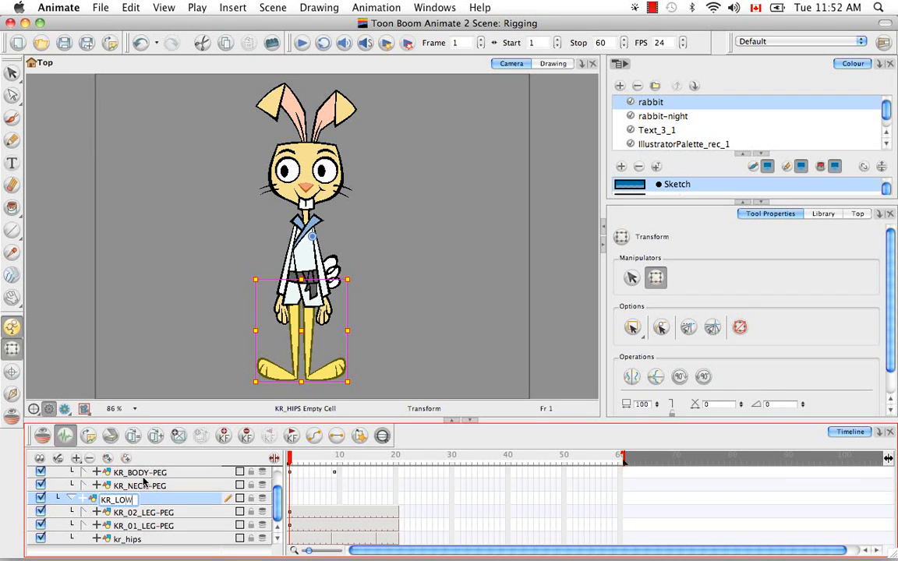
text(KR_LOWERBODY-PEG)
key(Return)
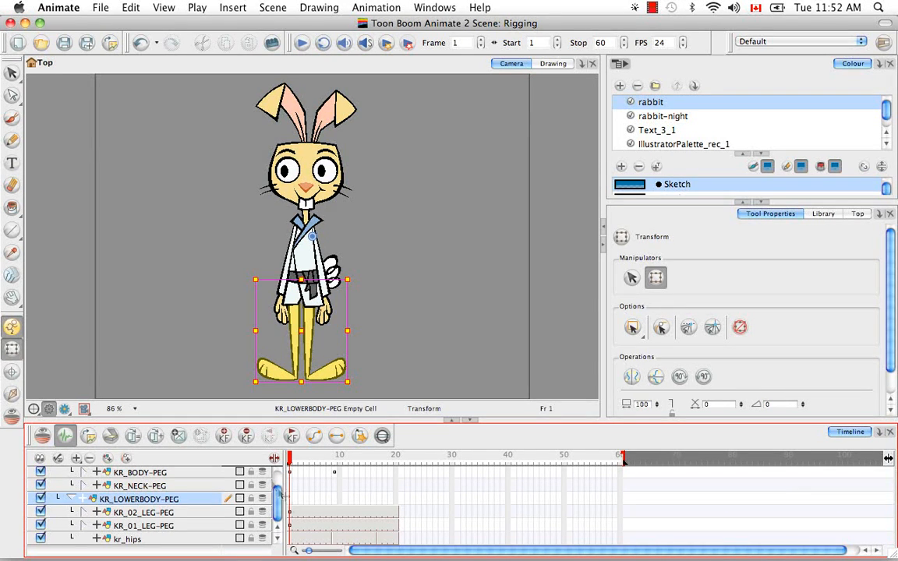
drag(278, 510, 277, 493)
click(71, 487)
click(72, 500)
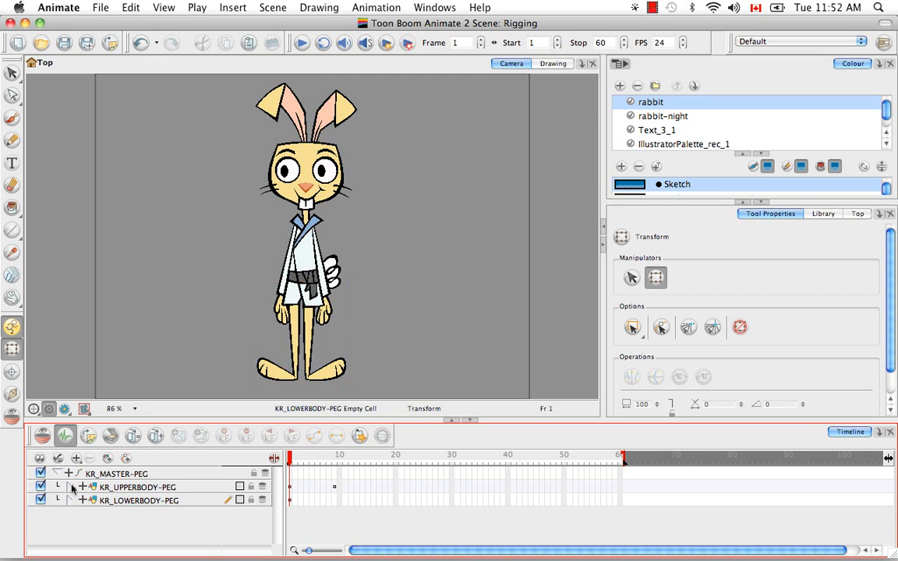
Expand the upper-body hierarchy and extend the exposure of KR_BODY-PEG to frame 20 with the Overwrite option
click(80, 478)
click(70, 487)
click(133, 487)
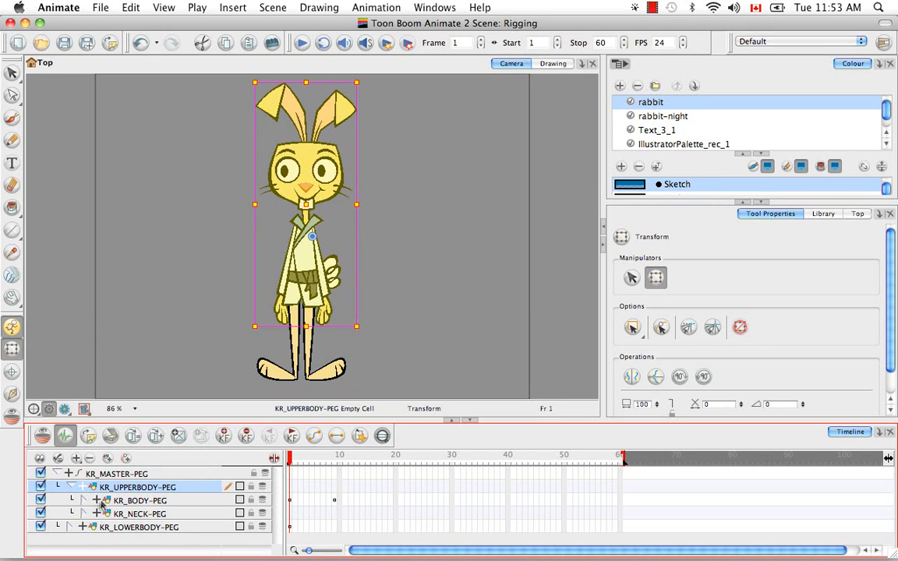
click(85, 500)
scroll(166, 505, down, 2)
click(144, 474)
click(156, 488)
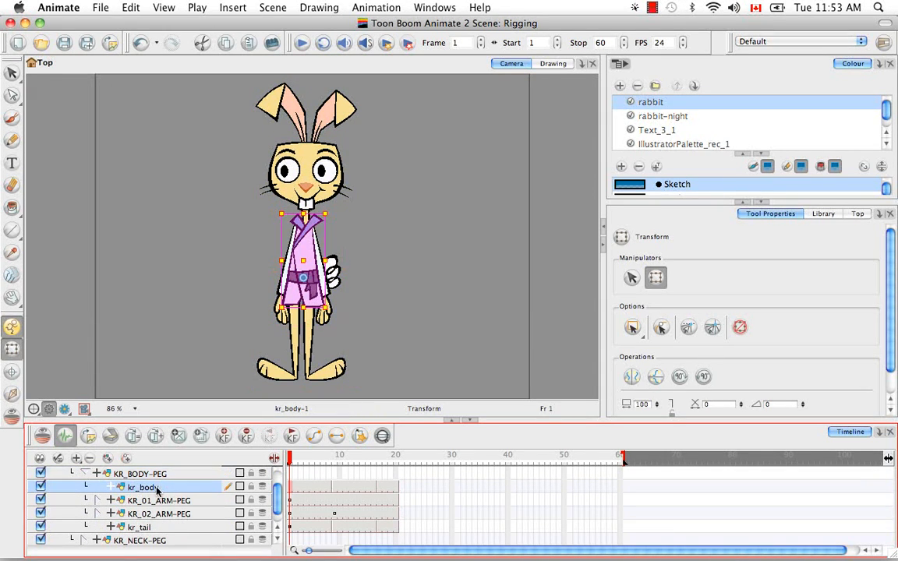
click(141, 473)
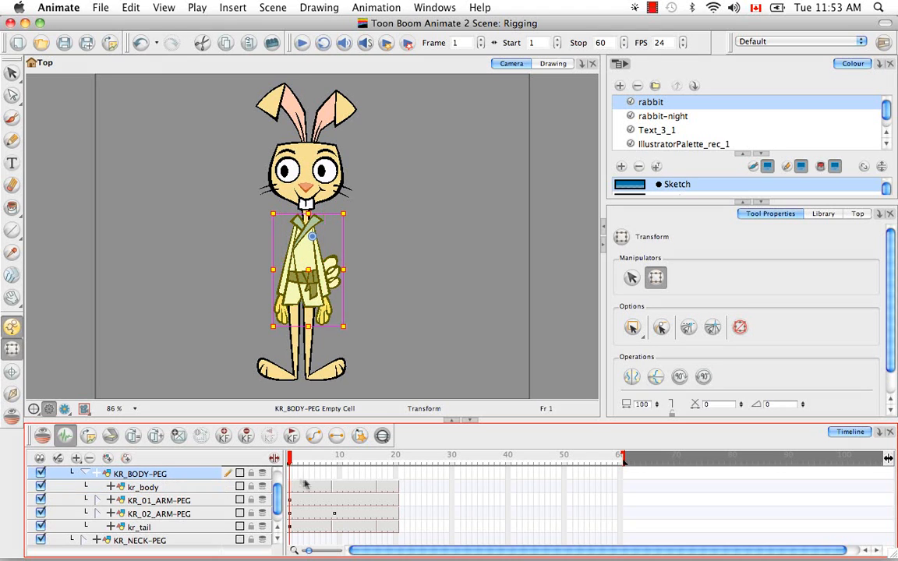
right_click(389, 473)
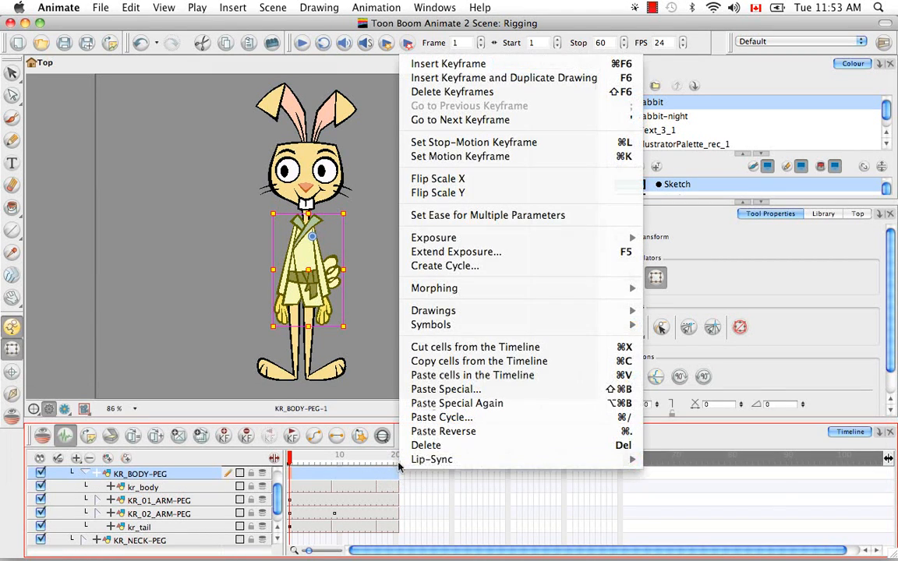
click(464, 194)
text(20)
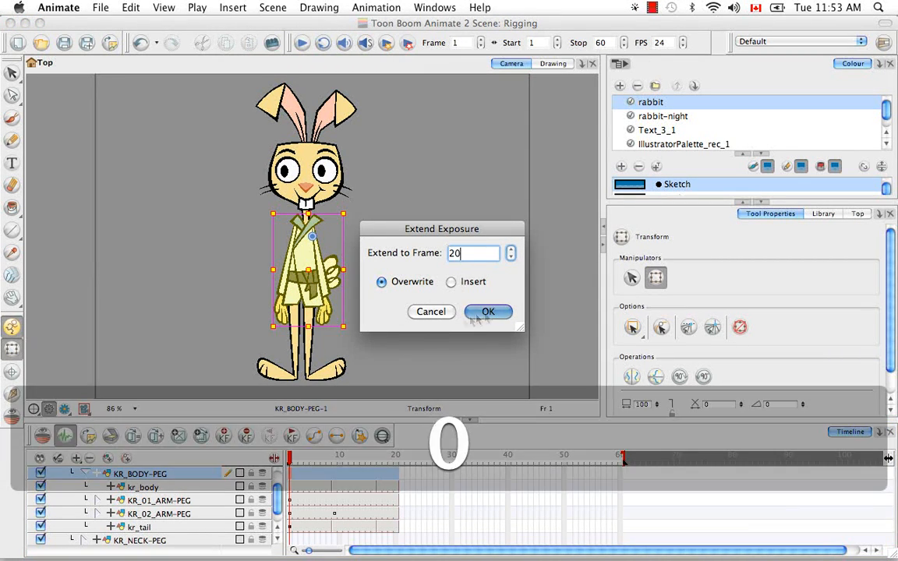
click(483, 311)
Apply kr_body's pivot to frame 1 of KR_BODY-PEG with Paste Special, using its advanced options
right_click(290, 478)
click(327, 393)
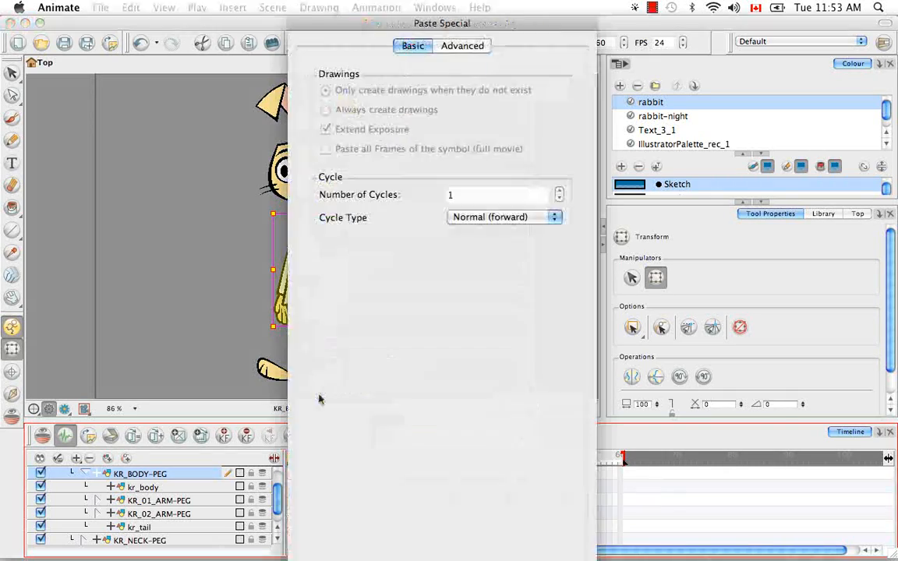
click(462, 45)
key(Escape)
Extend the exposure of KR_UPPERBODY-PEG to frame 20 and repeat the special pivot paste on its first frame
drag(279, 502, 280, 487)
click(292, 485)
click(395, 486)
right_click(396, 485)
click(423, 269)
click(289, 461)
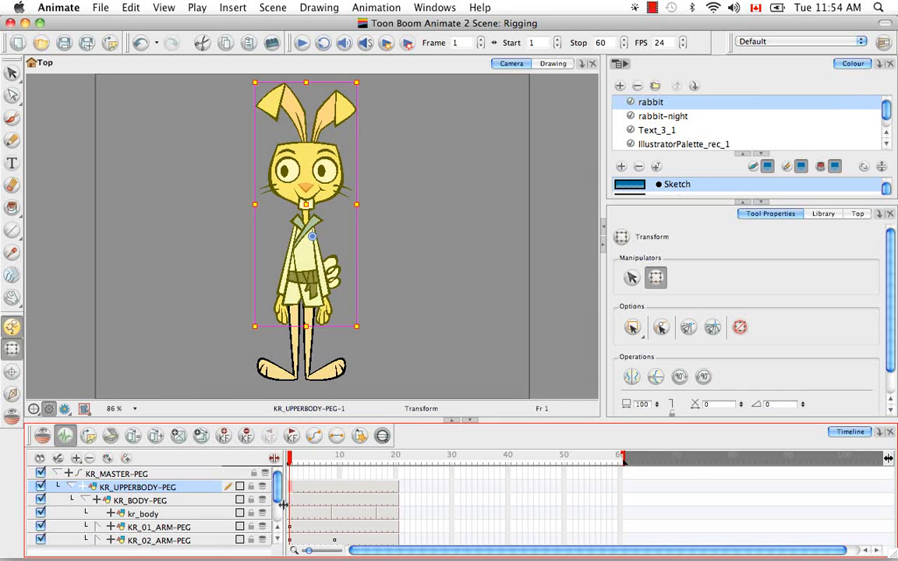
key(alt+super+z)
key(shift+b)
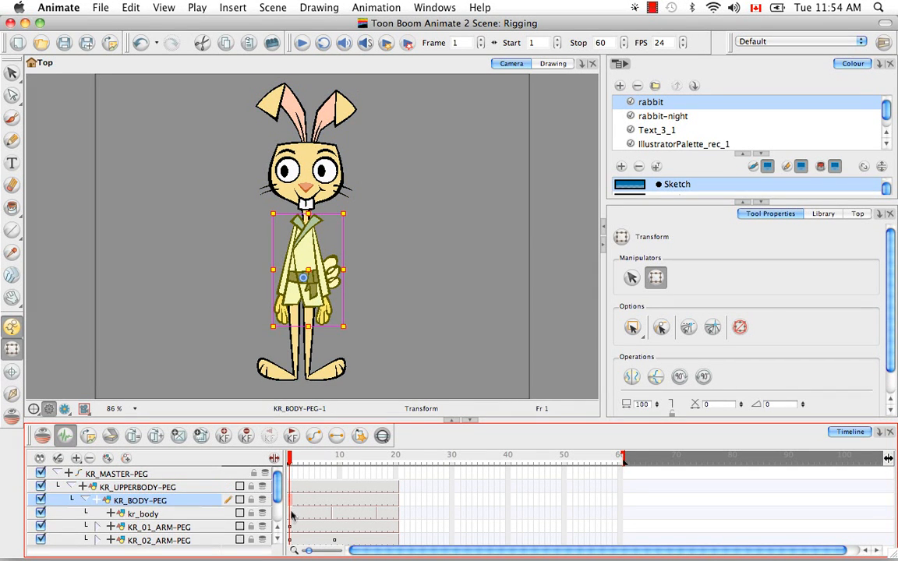
key(shift+b)
Check the pivots of KR_01_ARM-PEG, KR_01_LOWERARM-PEG and kr_01_hand
click(290, 530)
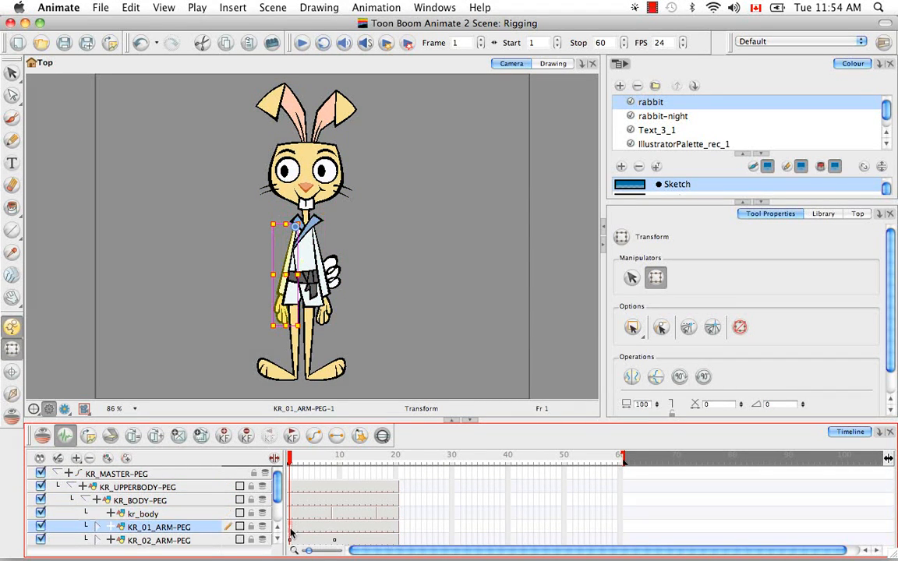
click(278, 539)
click(277, 539)
click(99, 501)
click(182, 515)
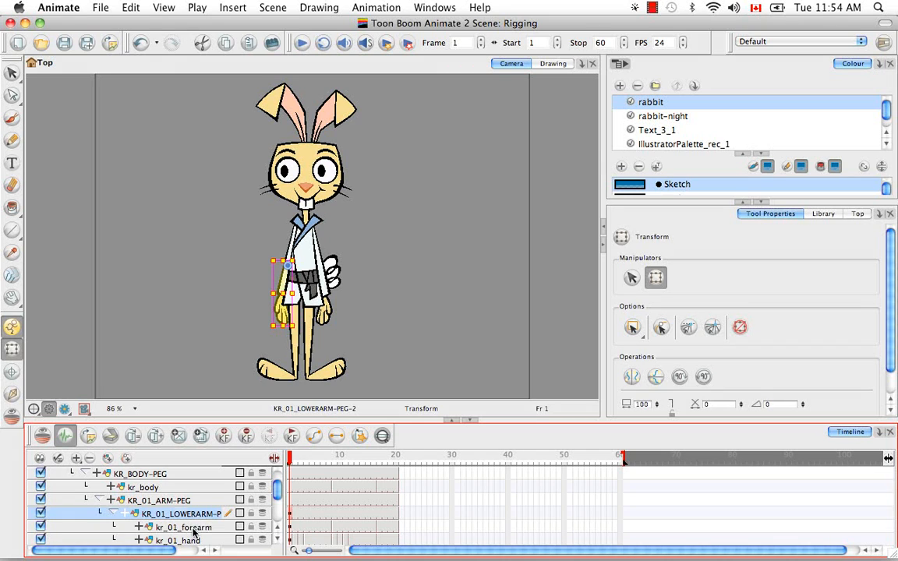
click(180, 540)
scroll(226, 536, down, 3)
click(277, 539)
click(278, 539)
click(278, 539)
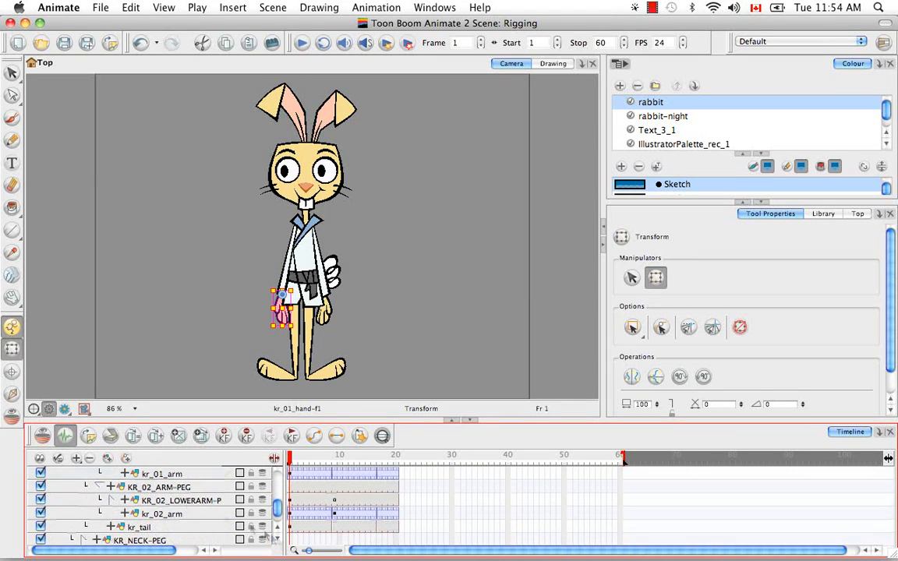
Expand KR_02_LOWERARM-PEG and check the pivots of the KR_02 arm pegs and their child layers
click(187, 488)
click(190, 501)
click(277, 539)
click(111, 486)
click(278, 539)
click(277, 539)
click(188, 512)
Expand KR_NECK-PEG, extend its exposure to frame 20, and copy the first cell of kr_neck
click(190, 527)
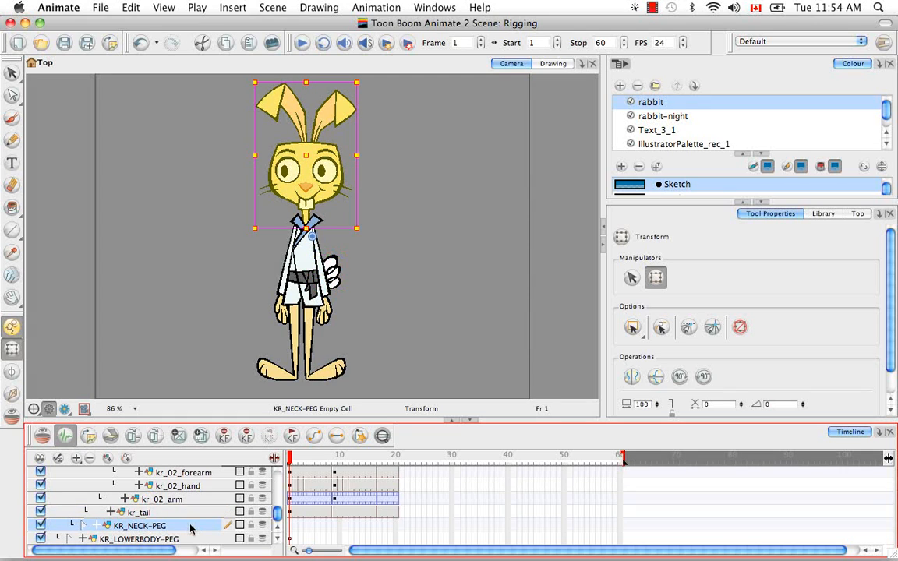
click(85, 525)
click(277, 539)
click(278, 538)
click(142, 525)
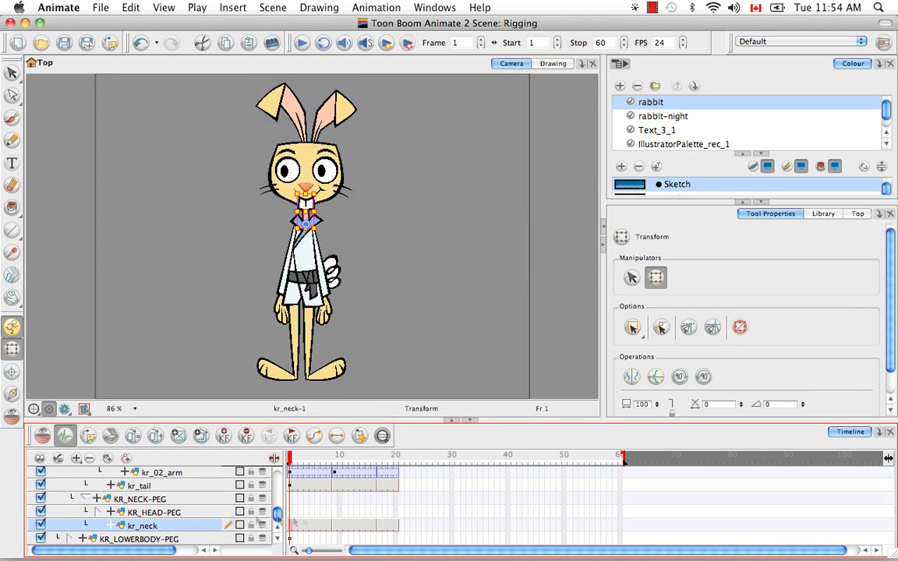
click(287, 503)
click(395, 498)
right_click(395, 499)
click(452, 283)
click(289, 497)
key(ctrl+c)
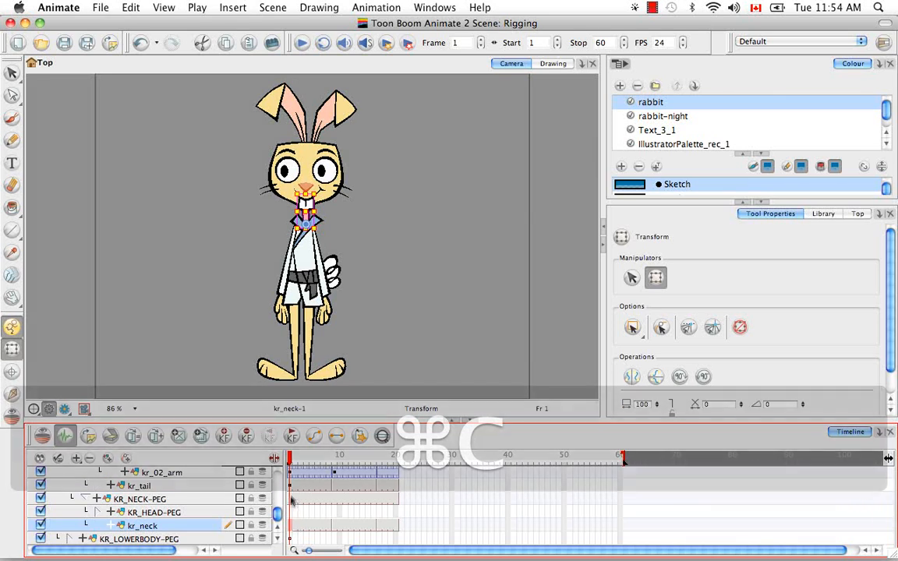
Expand KR_HEAD-PEG and extend its exposure to frame 20
click(99, 513)
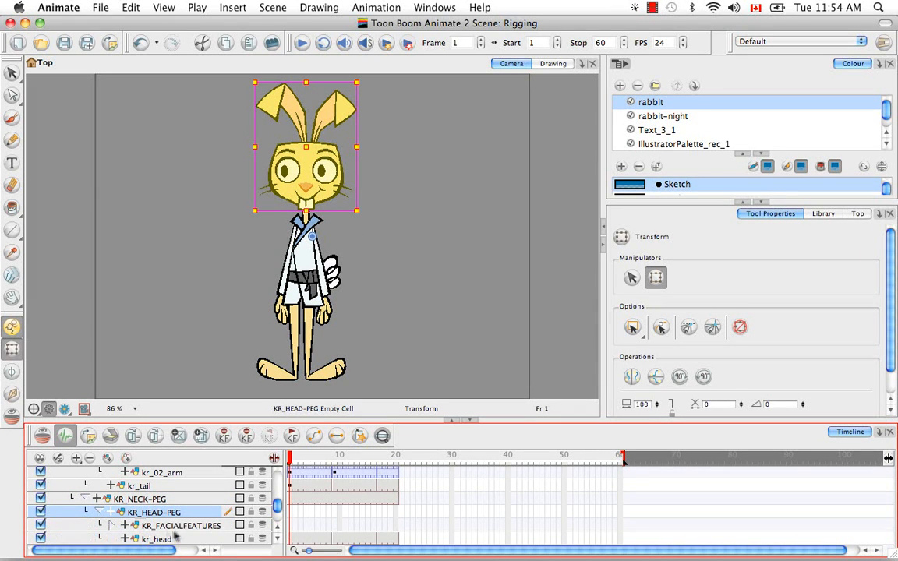
click(150, 539)
click(154, 512)
click(396, 512)
right_click(396, 513)
click(434, 298)
Copy the first cell of kr_head and paste its pivot onto frame 1 of KR_HEAD-PEG
click(291, 539)
key(super+c)
click(292, 508)
key(super+v)
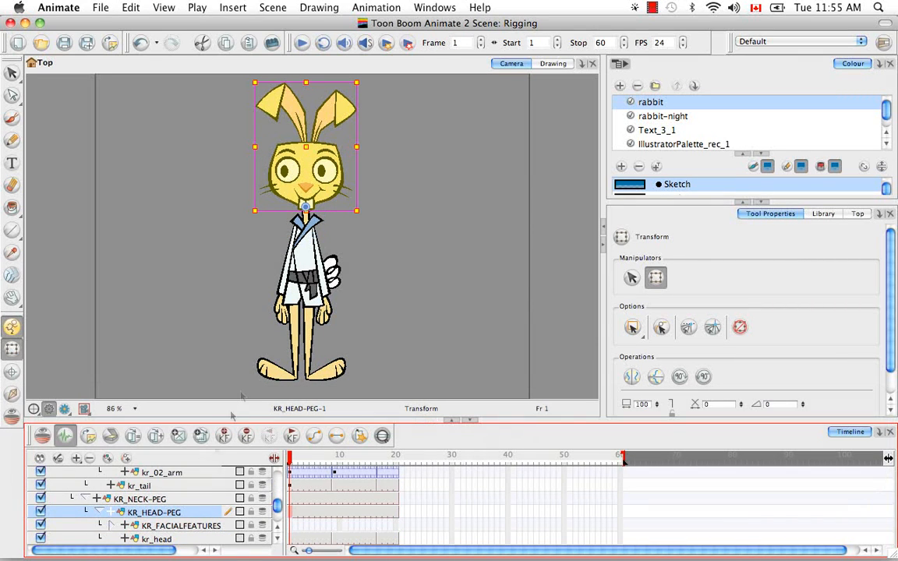
Expand KR_FACIALFEATURES and extend its exposure to frame 20
click(111, 525)
click(279, 538)
click(204, 486)
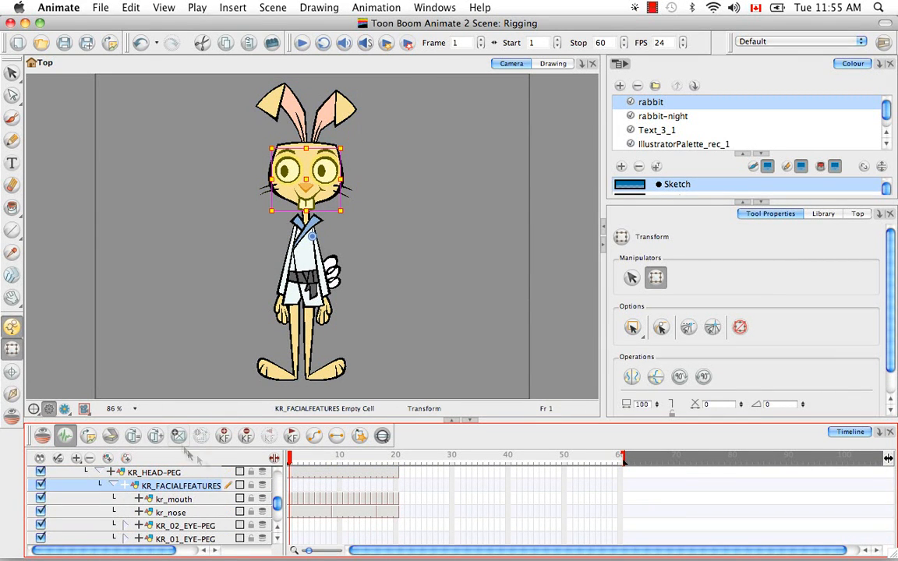
click(396, 486)
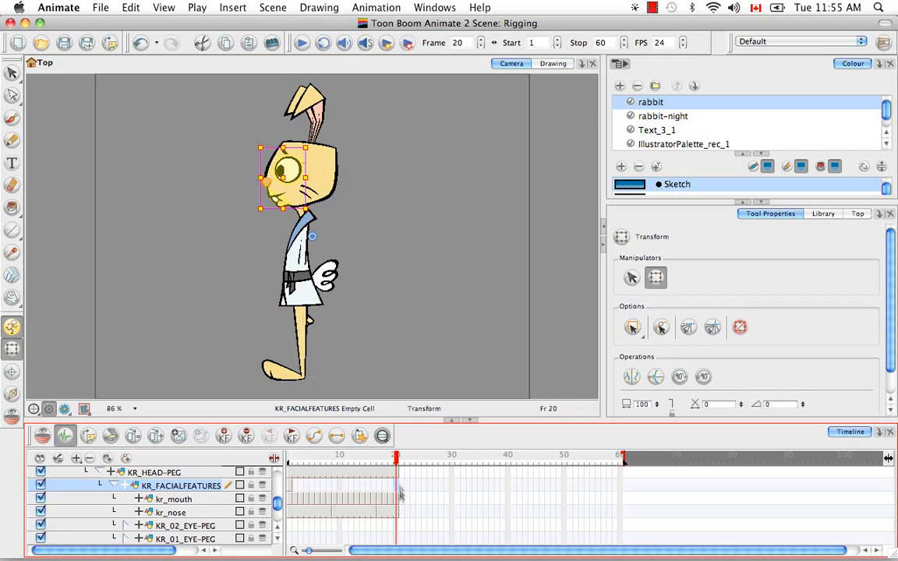
right_click(396, 486)
click(418, 271)
click(291, 487)
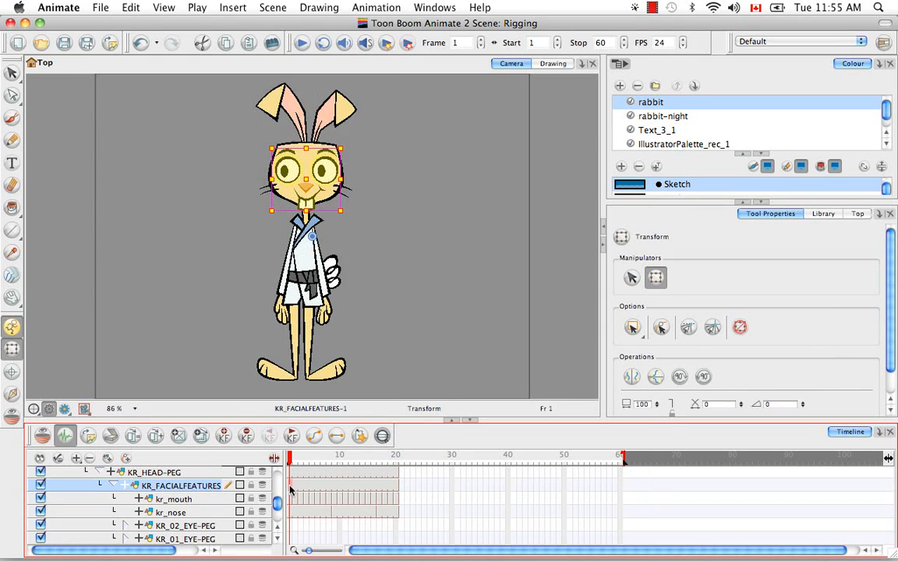
Move the pivot of KR_FACIALFEATURES to the centre of the face, just above the nose
click(11, 372)
drag(312, 237, 305, 180)
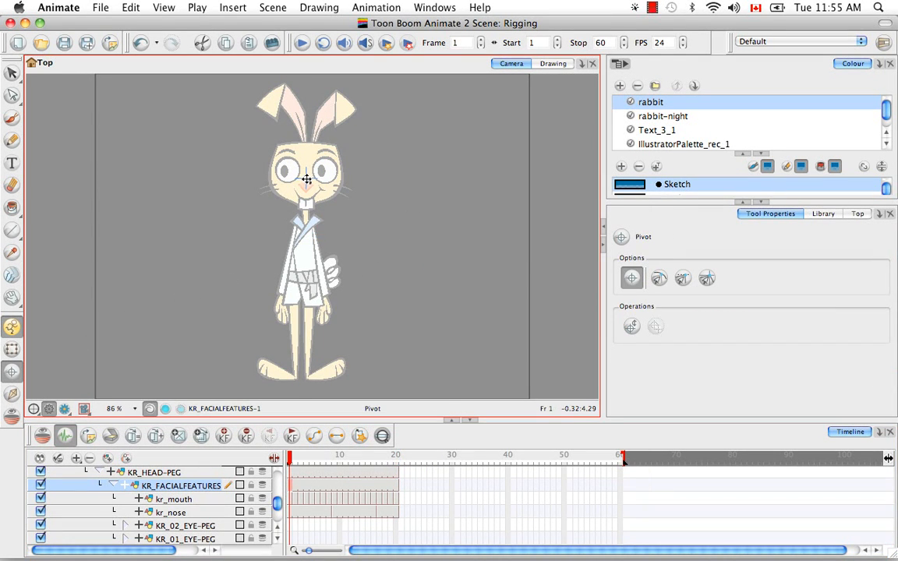
key(shift+t)
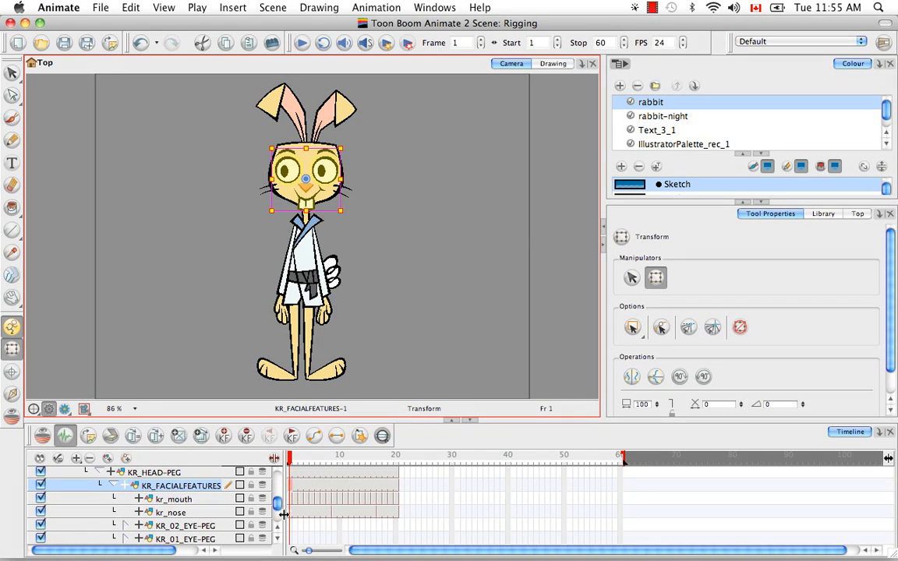
Collapse KR_FACIALFEATURES, expand KR_LOWERBODY-PEG, and check the pivots of both ears, kr_neck and kr_hips
click(114, 486)
scroll(174, 499, down, 1)
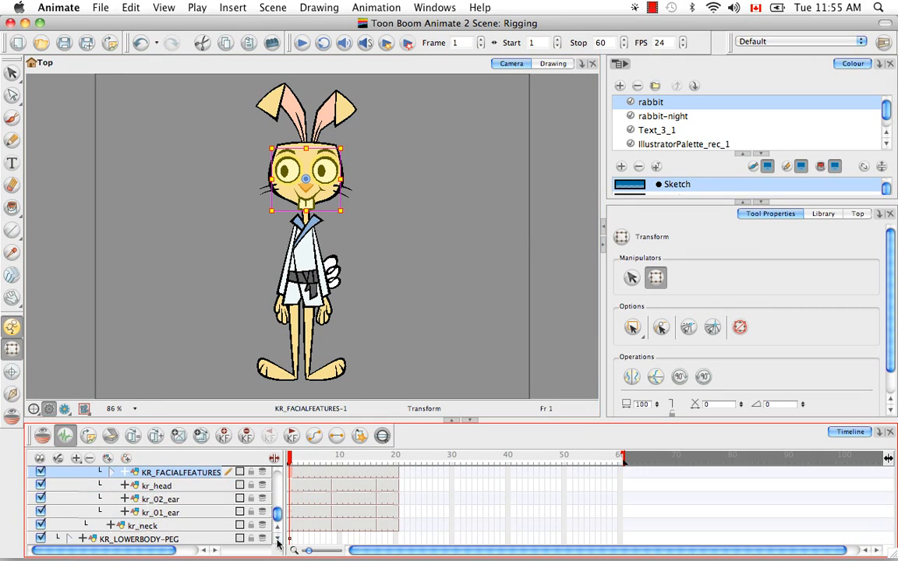
click(168, 499)
click(165, 512)
click(148, 525)
click(182, 539)
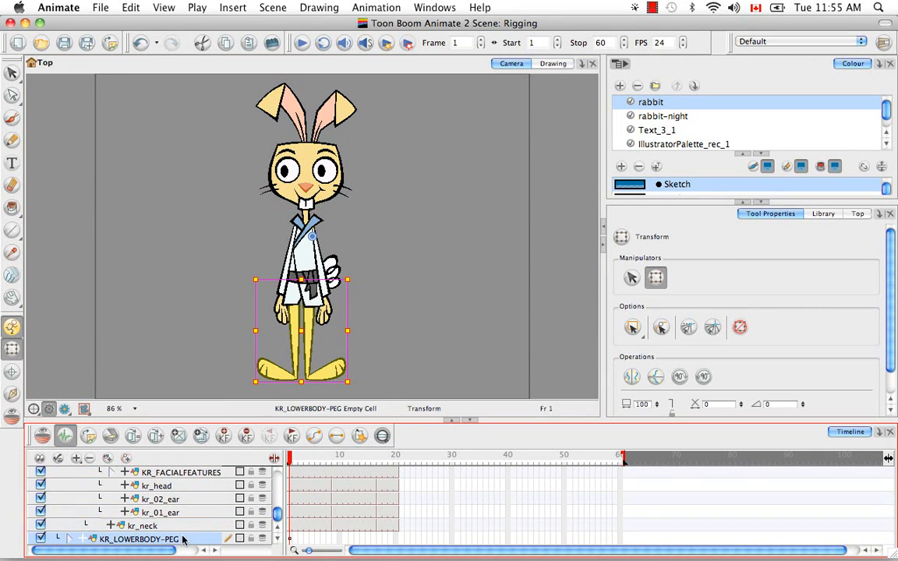
click(83, 539)
scroll(146, 514, down, 3)
click(146, 540)
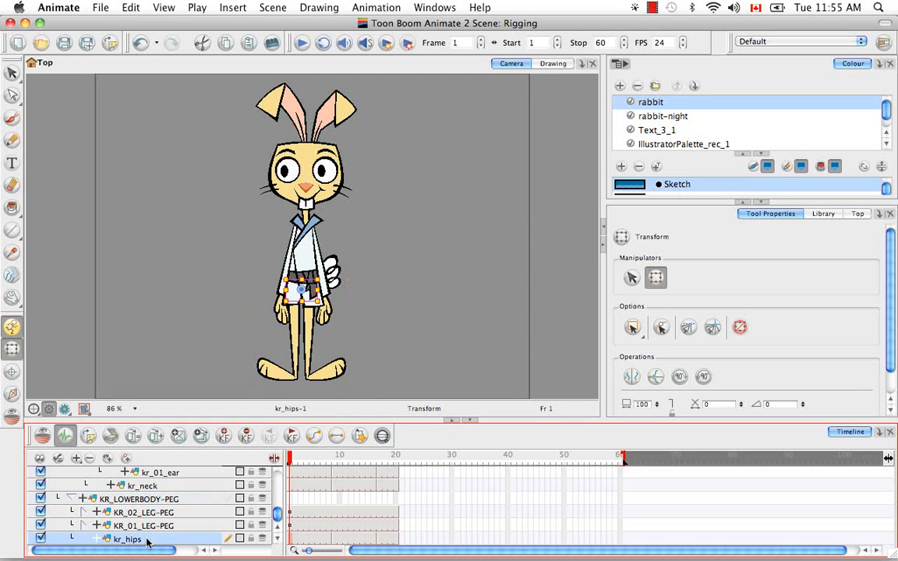
Extend the exposure of KR_LOWERBODY-PEG to frame 20 and copy the first cell of kr_hips for its pivot
click(139, 499)
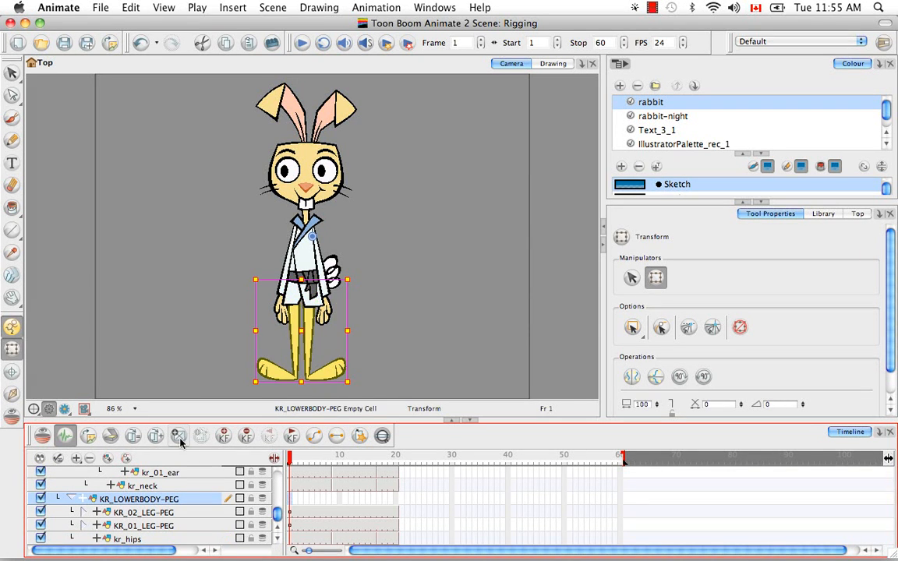
click(395, 499)
right_click(396, 499)
click(435, 283)
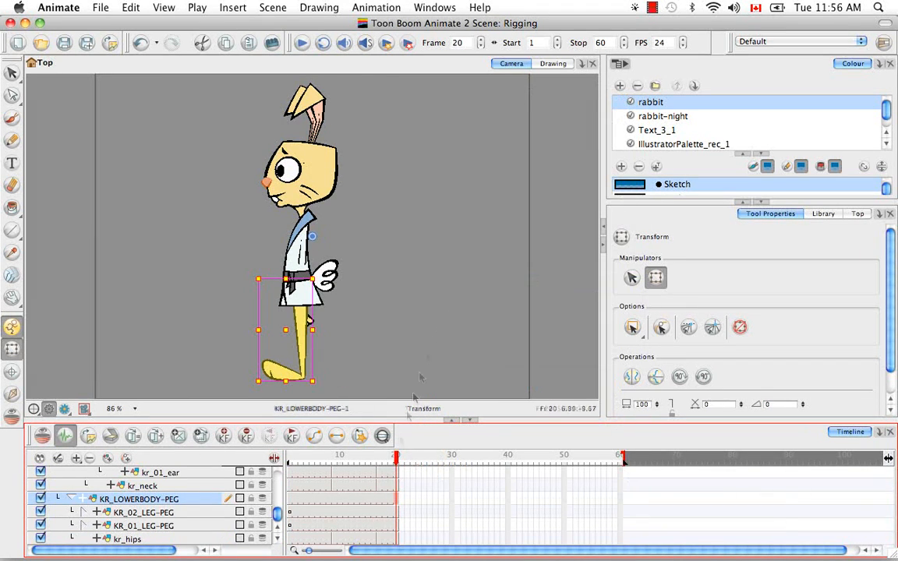
click(290, 540)
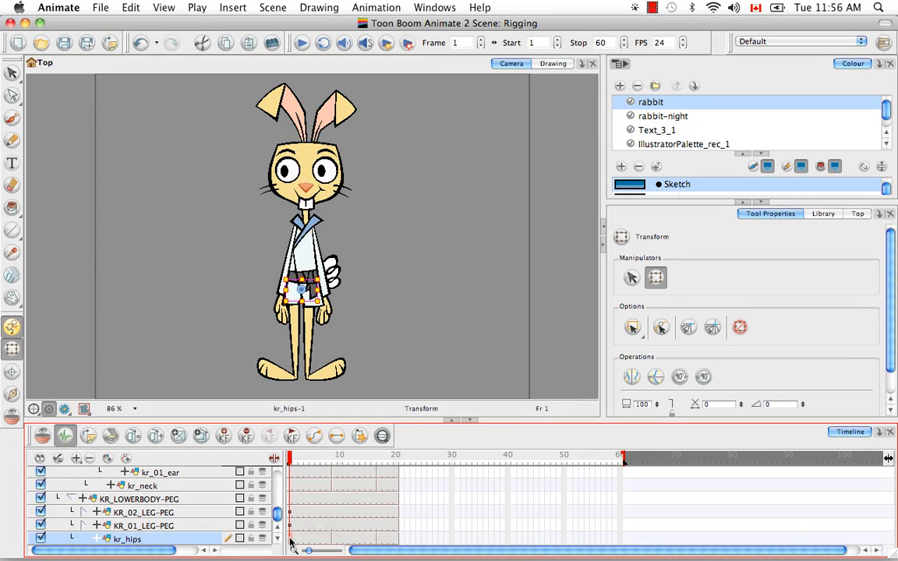
right_click(290, 539)
click(324, 432)
click(291, 499)
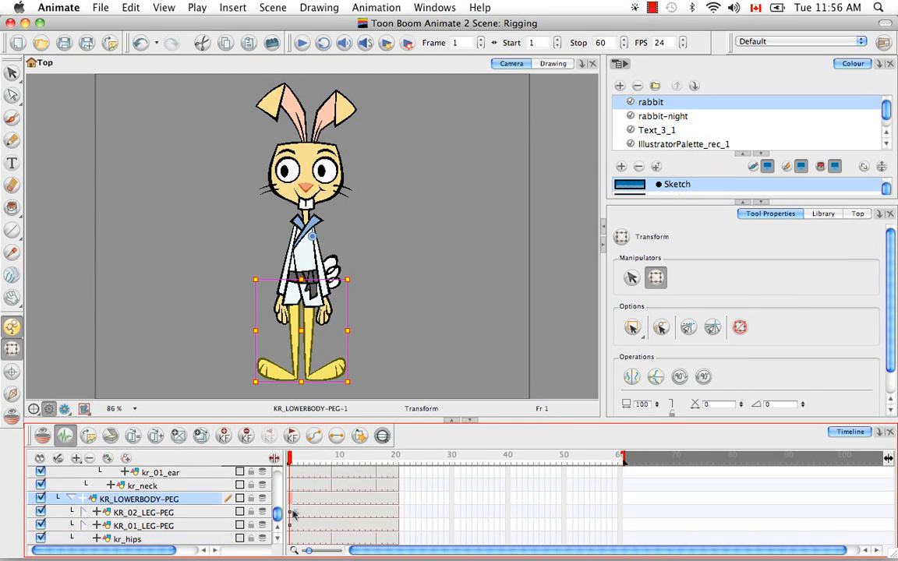
Expand both leg hierarchies and check the pivots of the leg pegs and KR_01_LOWERLEG-PEG
click(160, 512)
click(175, 526)
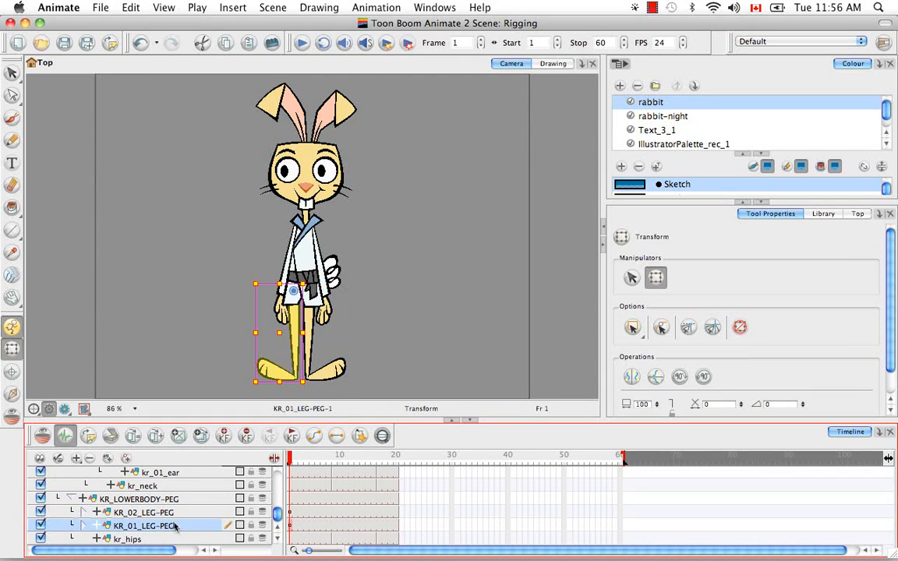
click(85, 526)
click(98, 537)
click(278, 538)
click(174, 515)
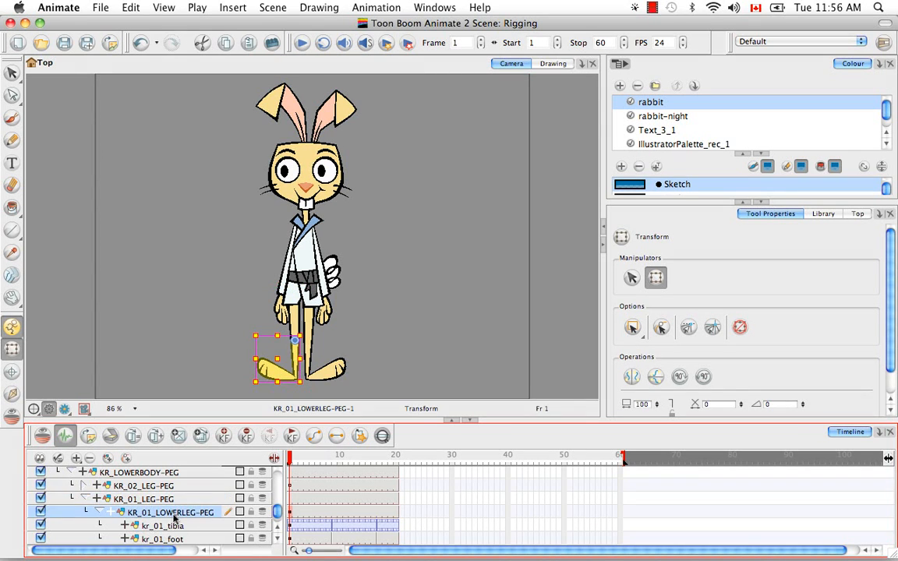
click(84, 485)
click(150, 500)
click(97, 498)
Copy the first cell of kr_02_tibia and apply its pivot to frame 1 of KR_02_LOWERLEG-PEG with Paste Special Again
click(197, 513)
double_click(290, 514)
key(super+c)
click(46, 64)
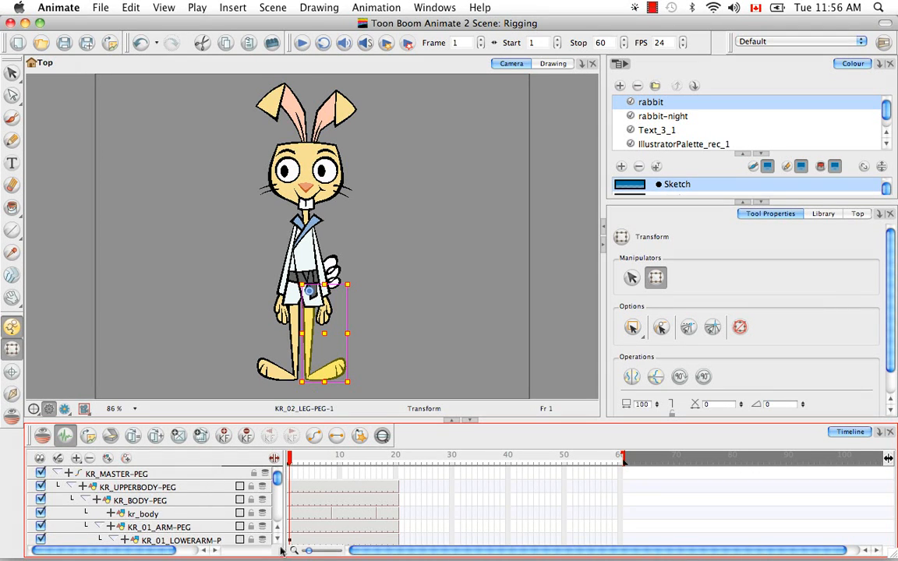
scroll(290, 503, down, 5)
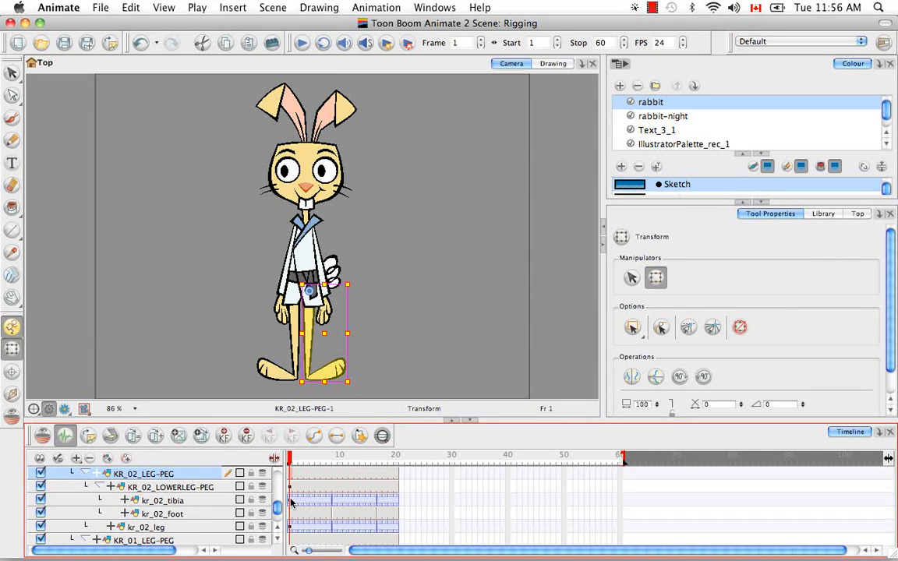
click(290, 489)
key(alt+super+b)
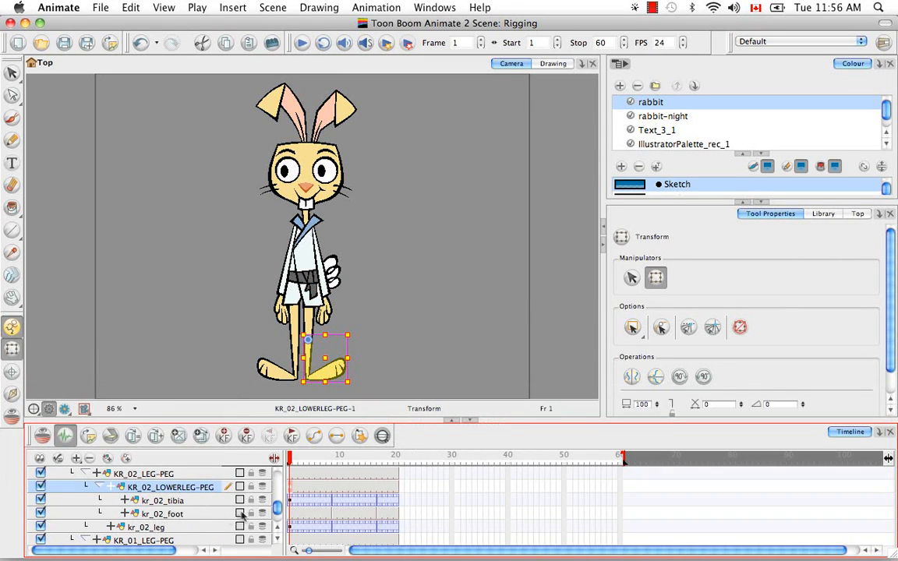
Check the pivots of kr_02_leg, KR_01_LOWERLEG-PEG, kr_hips and kr_01_leg
click(223, 526)
click(276, 539)
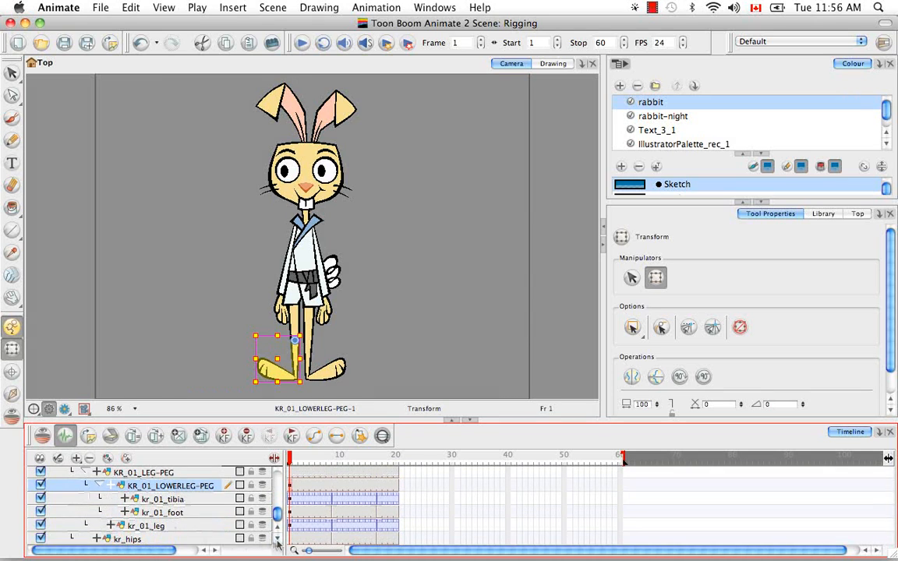
click(200, 539)
click(200, 526)
mouse_move(277, 515)
mouse_down()
mouse_move(277, 470)
mouse_move(278, 532)
mouse_up()
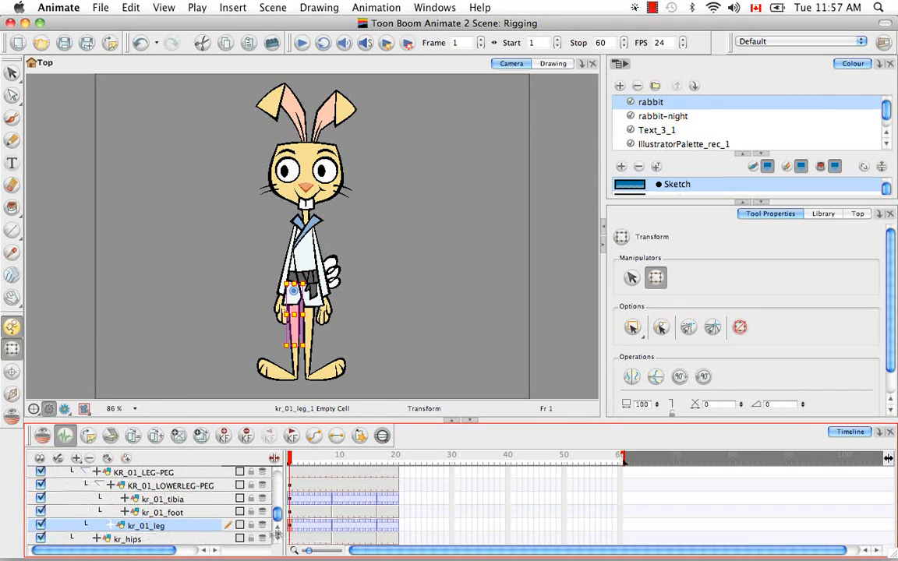
Collapse the nested leg peg hierarchies and the KR_LOWERBODY-PEG layer in the timeline
click(98, 485)
click(84, 499)
click(99, 473)
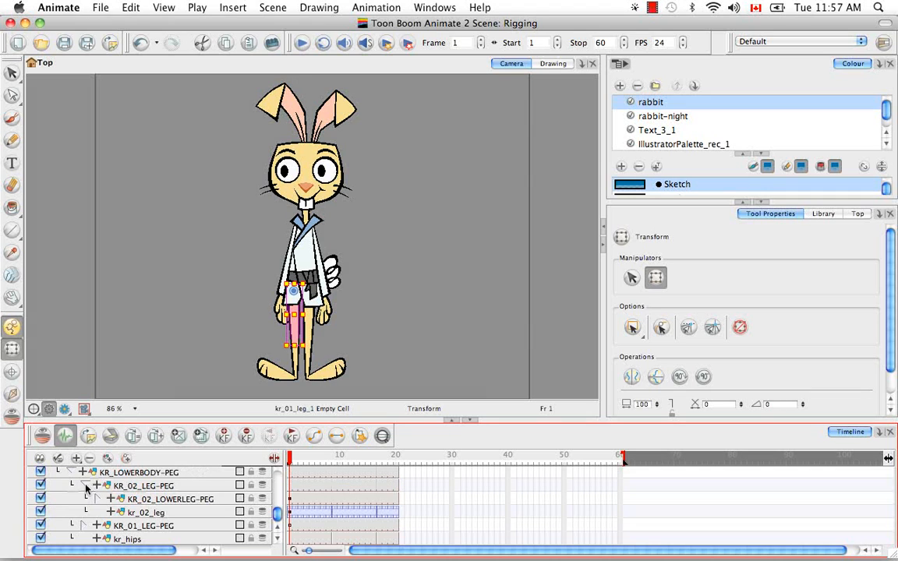
click(70, 472)
Collapse the nested pegs under KR_UPPERBODY-PEG up to KR_MASTER-PEG and clear the layer selection
click(277, 526)
click(98, 499)
click(84, 500)
click(276, 527)
click(113, 499)
click(98, 485)
click(277, 528)
click(114, 511)
click(84, 472)
click(69, 487)
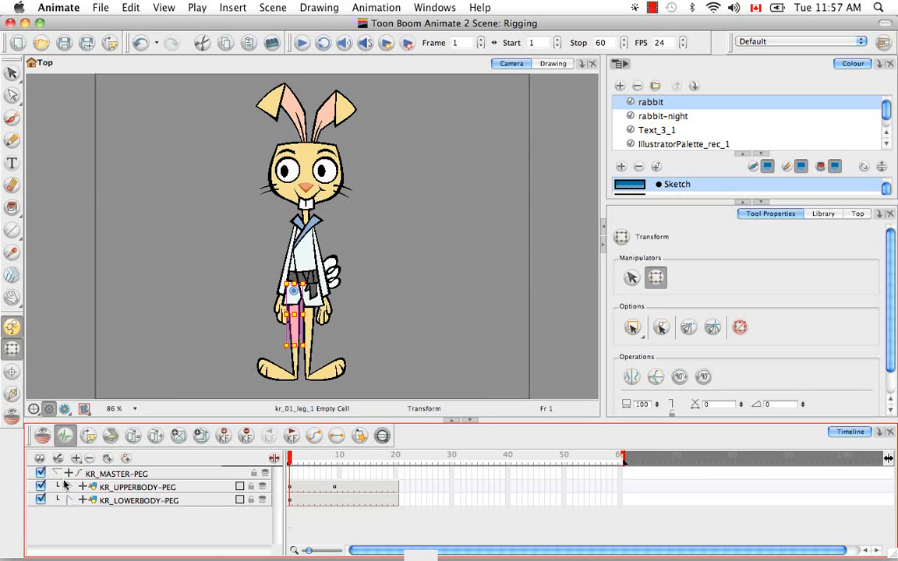
click(57, 474)
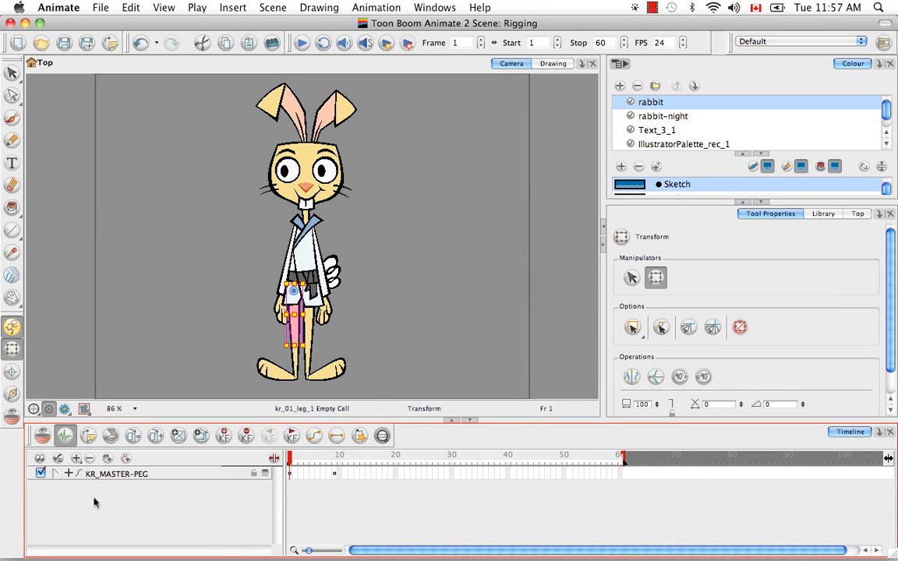
click(94, 501)
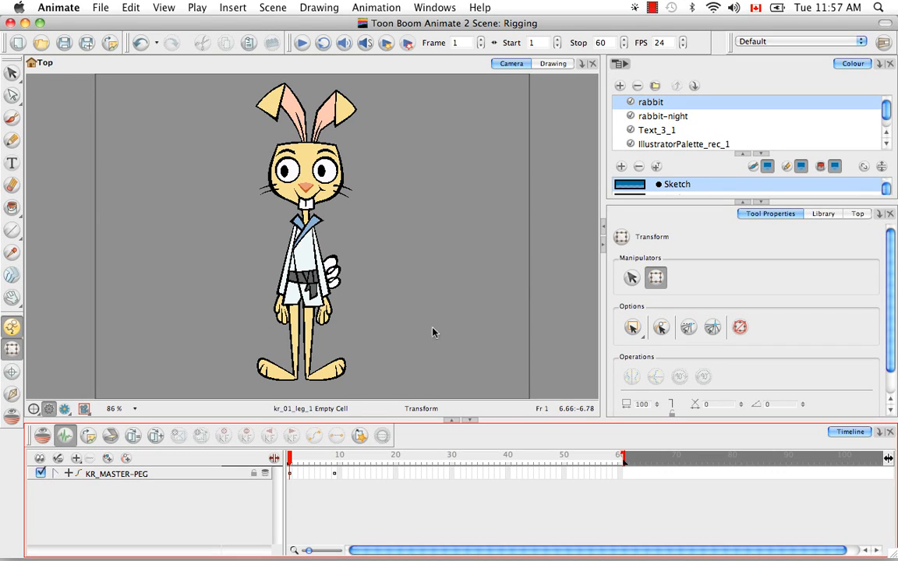
Expand KR_MASTER-PEG, try rotating KR_UPPERBODY-PEG clockwise around its waist pivot, and undo the rotation
click(55, 473)
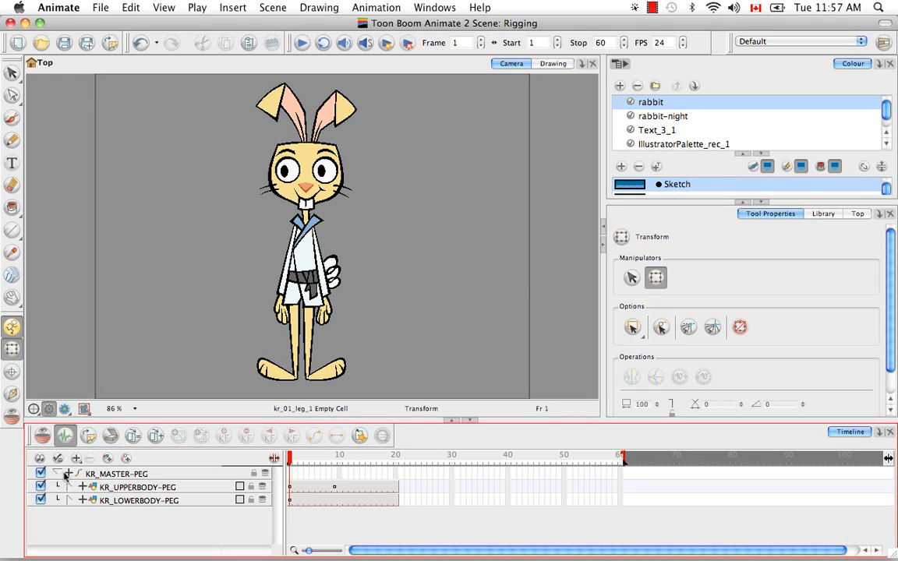
click(167, 488)
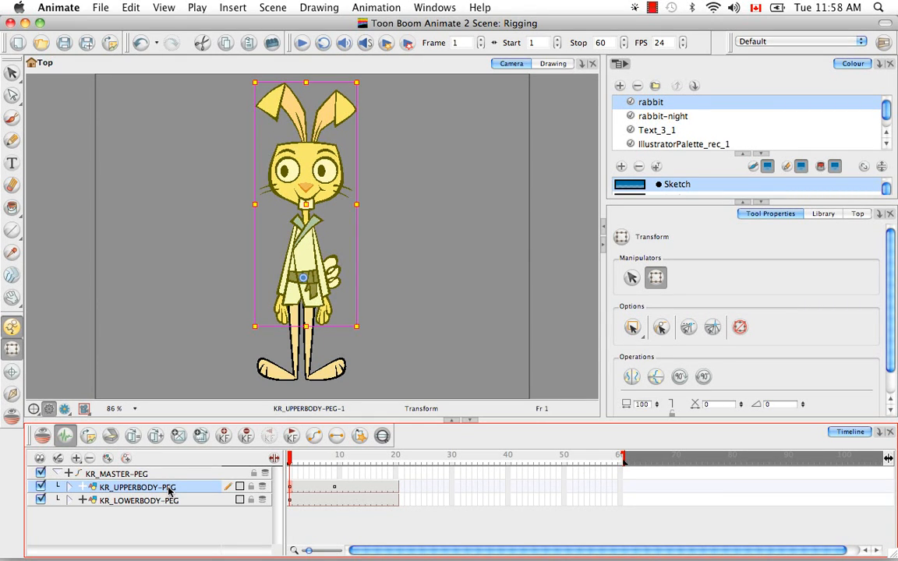
click(168, 503)
click(169, 488)
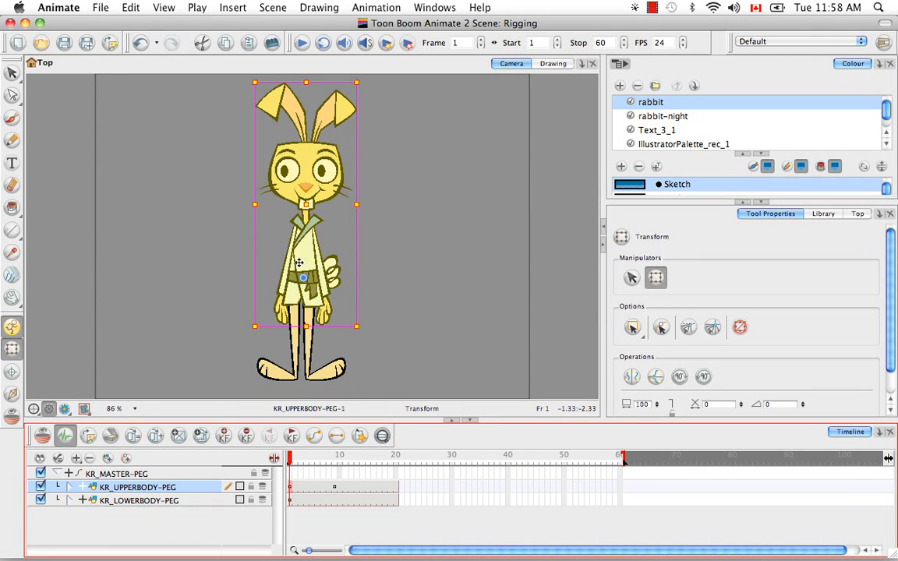
drag(334, 74, 395, 242)
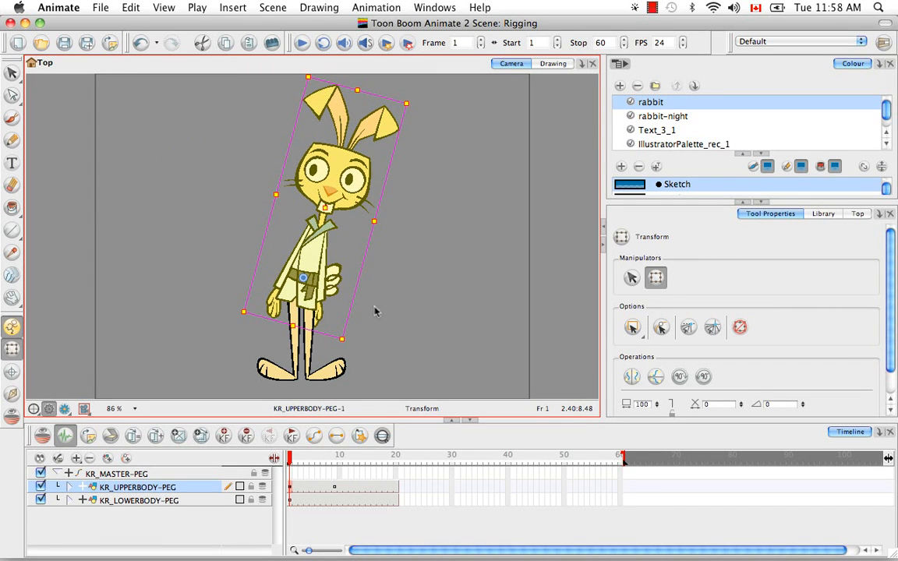
key(super+z)
Try rotating KR_LOWERBODY-PEG clockwise around its hip pivot and undo the rotation
click(310, 362)
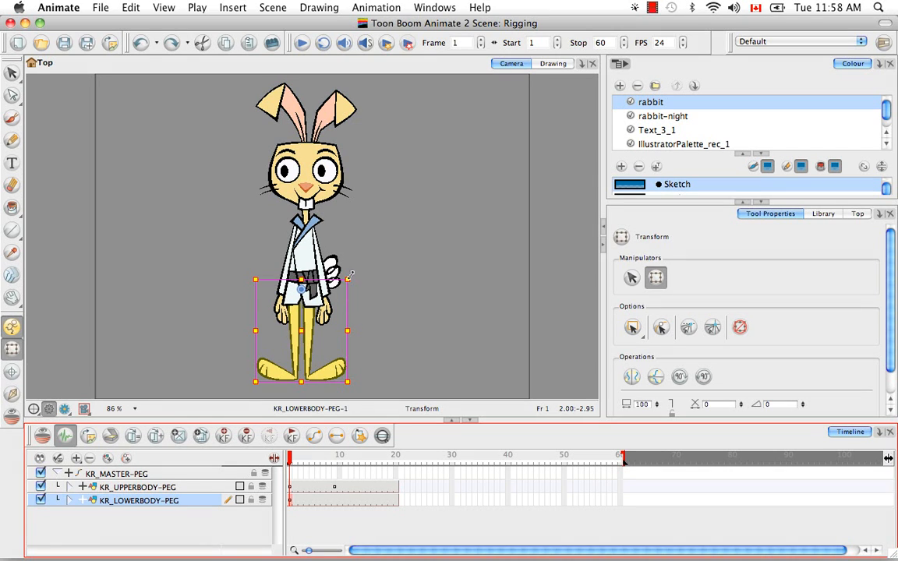
drag(356, 277, 337, 330)
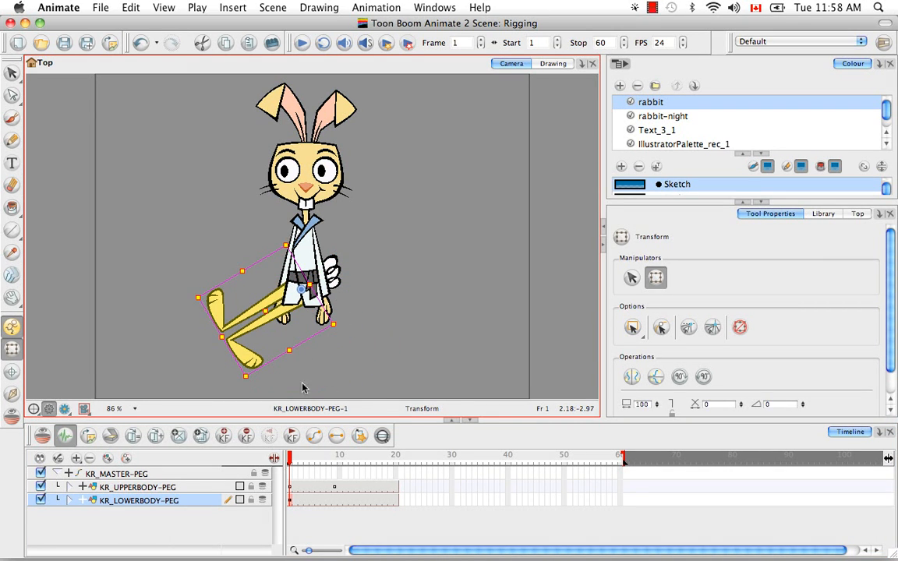
key(super+z)
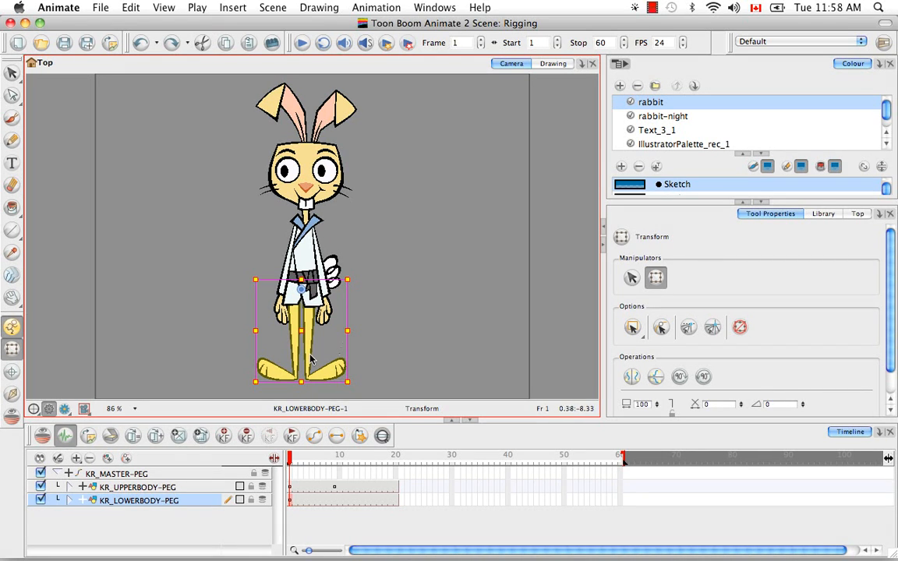
Expand KR_UPPERBODY-PEG and examine which parts KR_BODY-PEG and KR_NECK-PEG control
click(109, 488)
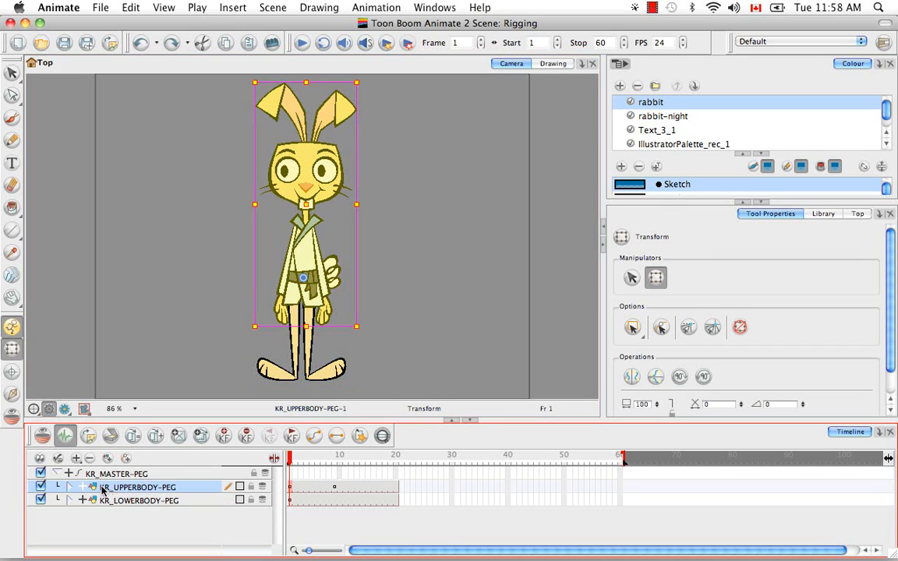
click(71, 487)
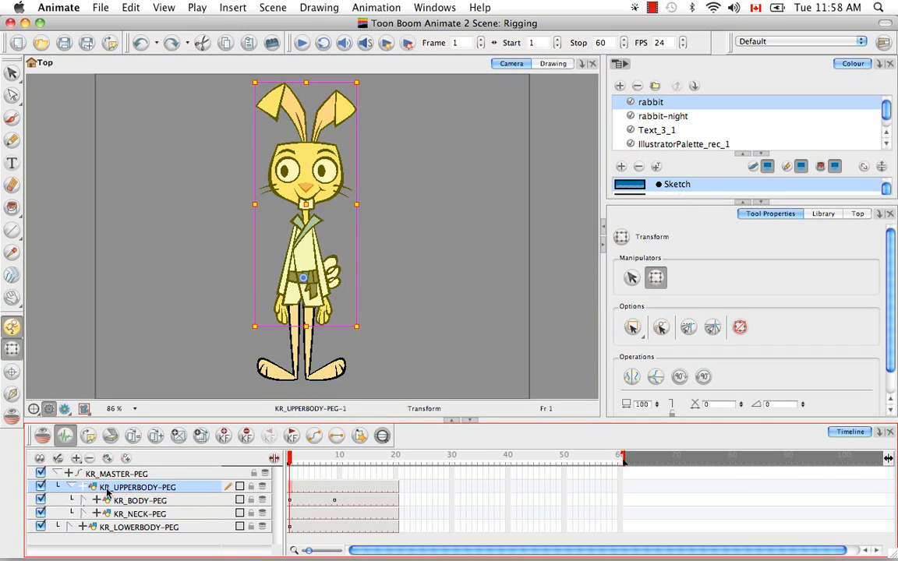
click(143, 503)
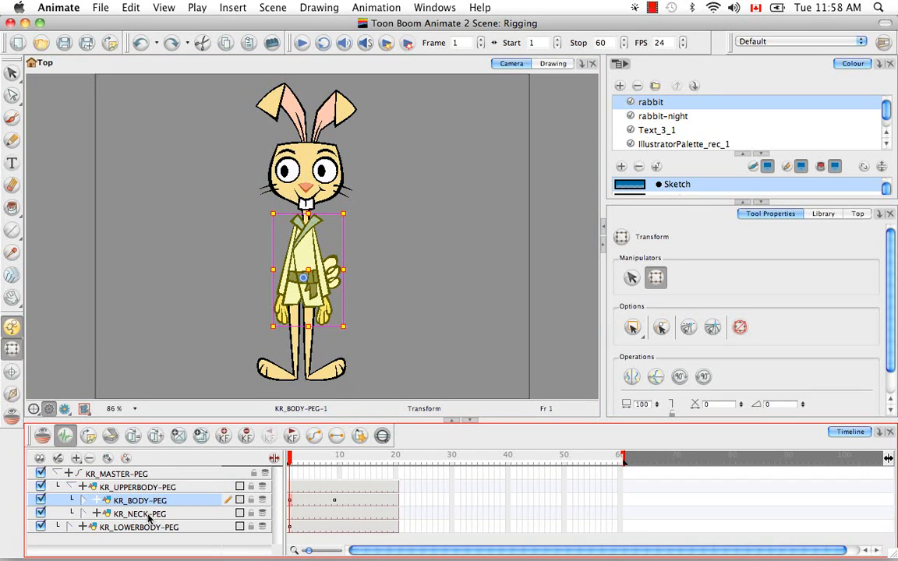
click(149, 515)
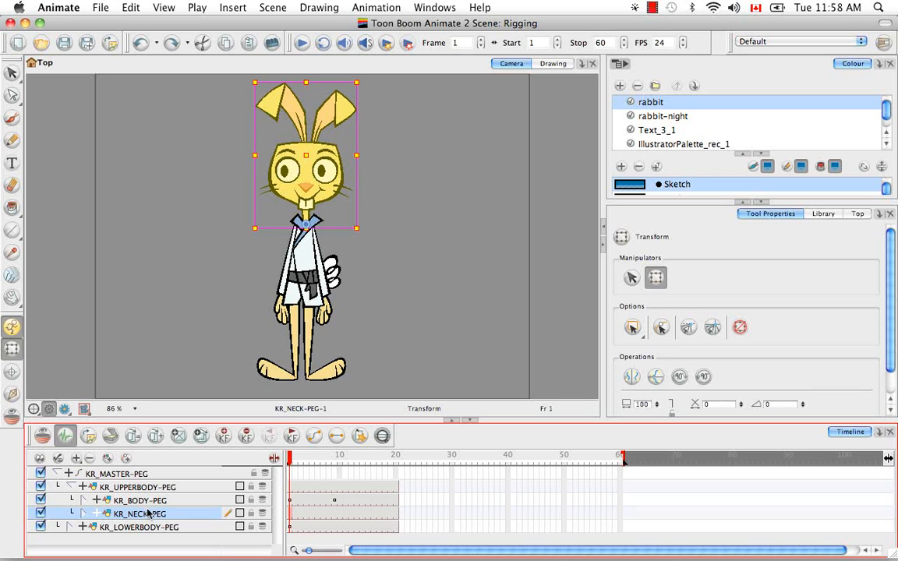
click(145, 501)
Expand KR_BODY-PEG and examine its children kr_body, KR_01_ARM-PEG, KR_02_ARM-PEG and kr_tail
click(96, 500)
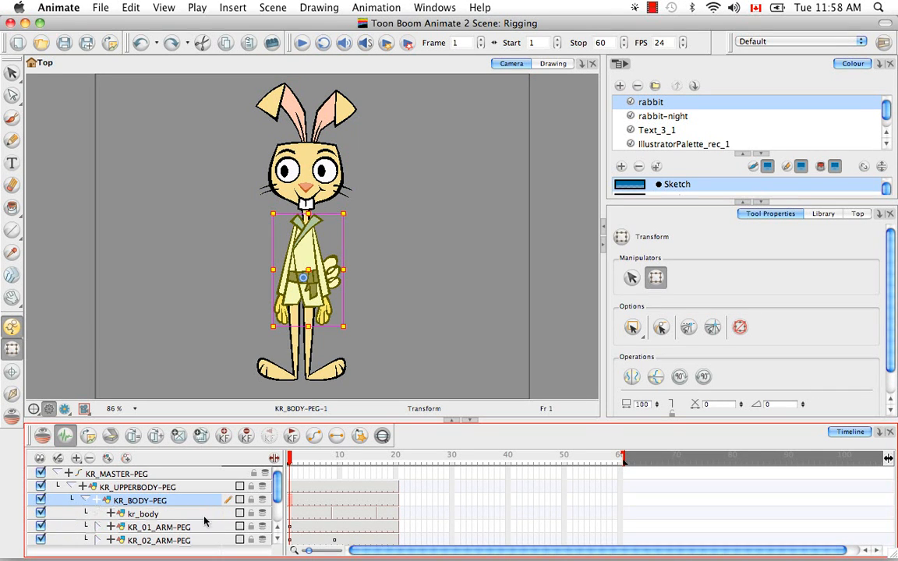
click(152, 514)
click(159, 527)
click(173, 542)
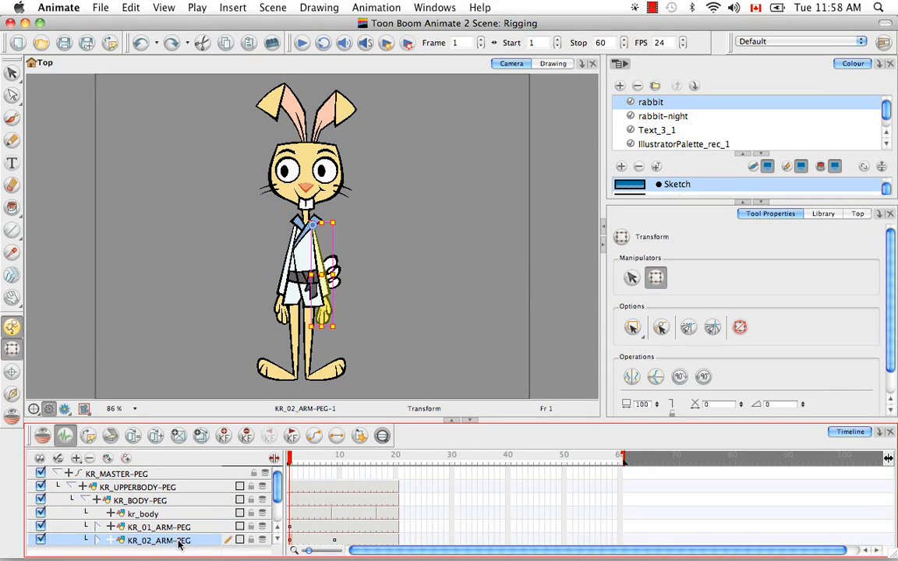
click(277, 540)
click(277, 540)
click(277, 540)
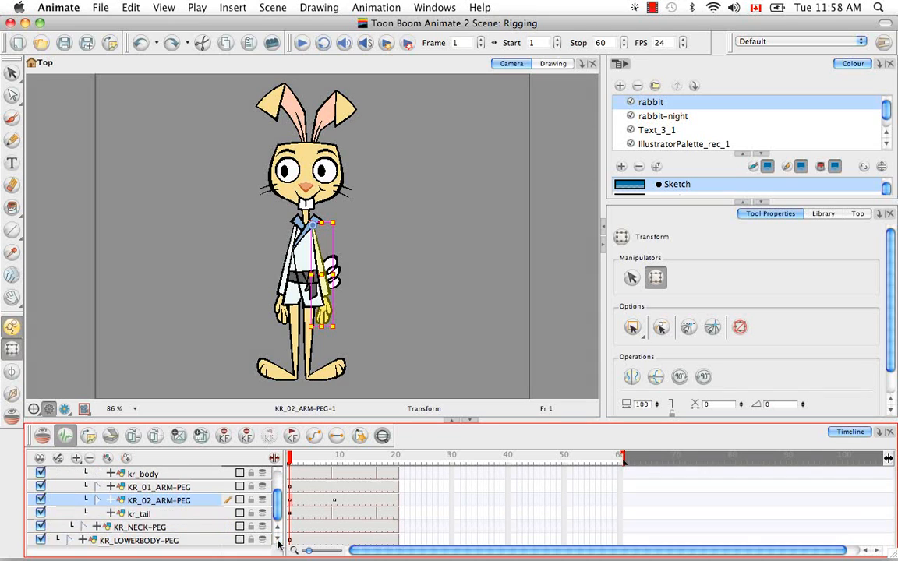
click(148, 515)
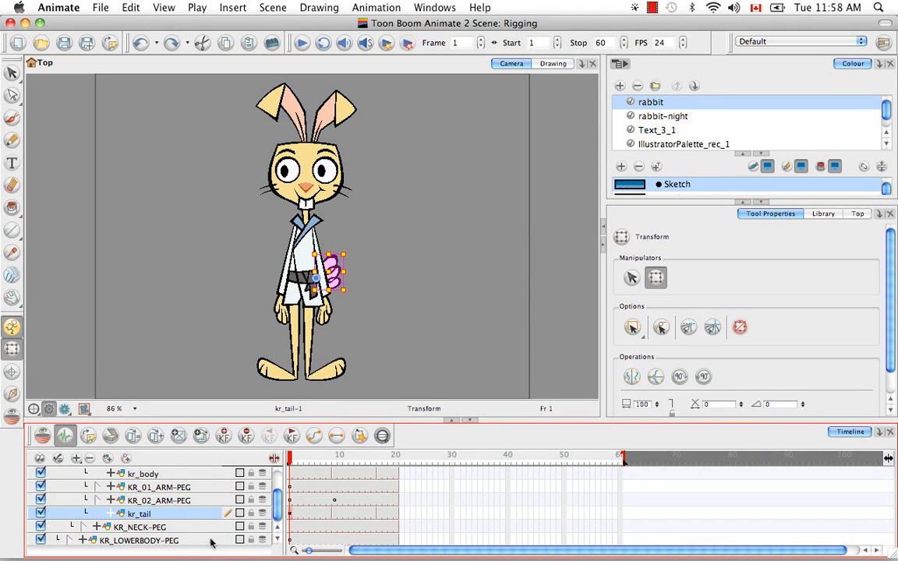
Expand KR_01_ARM-PEG to examine it and its lower-arm peg, and collapse the arm and KR_BODY-PEG hierarchies
click(98, 486)
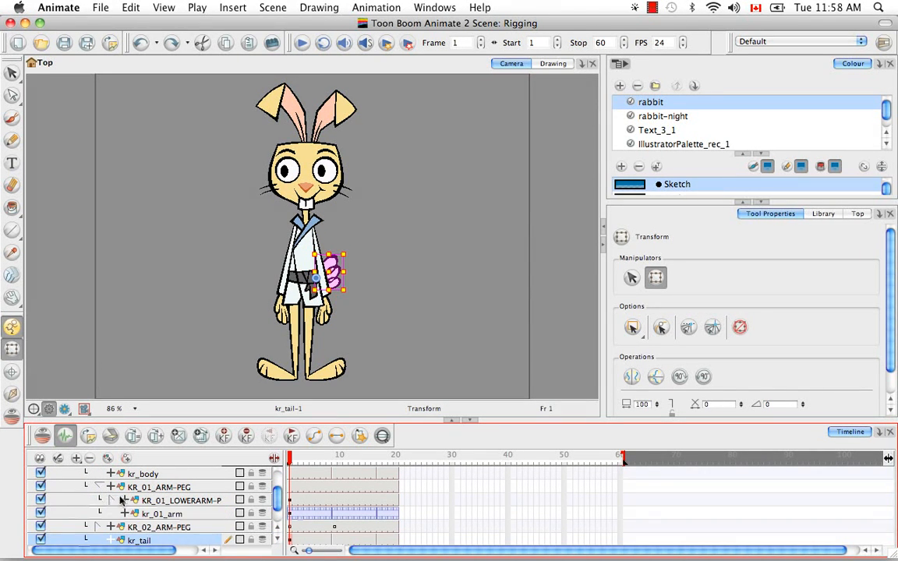
click(175, 490)
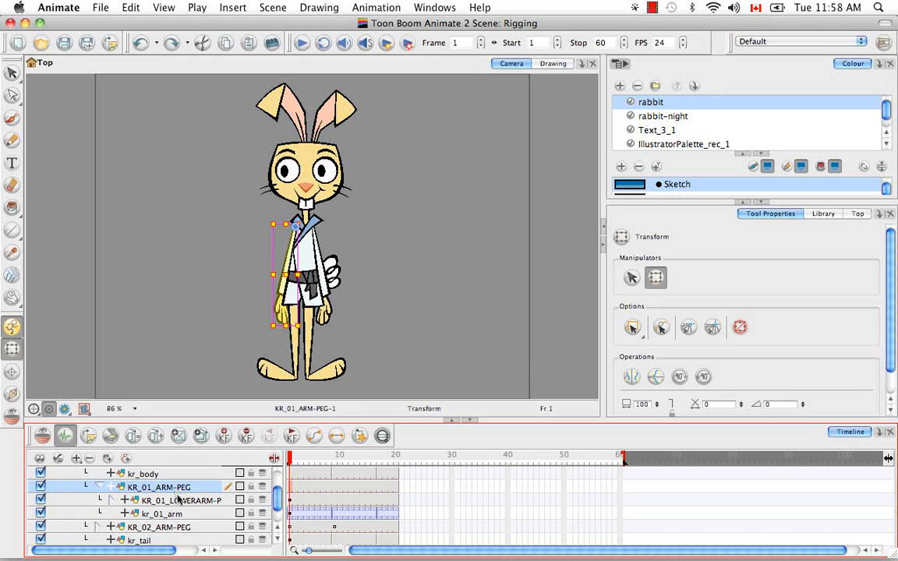
click(179, 500)
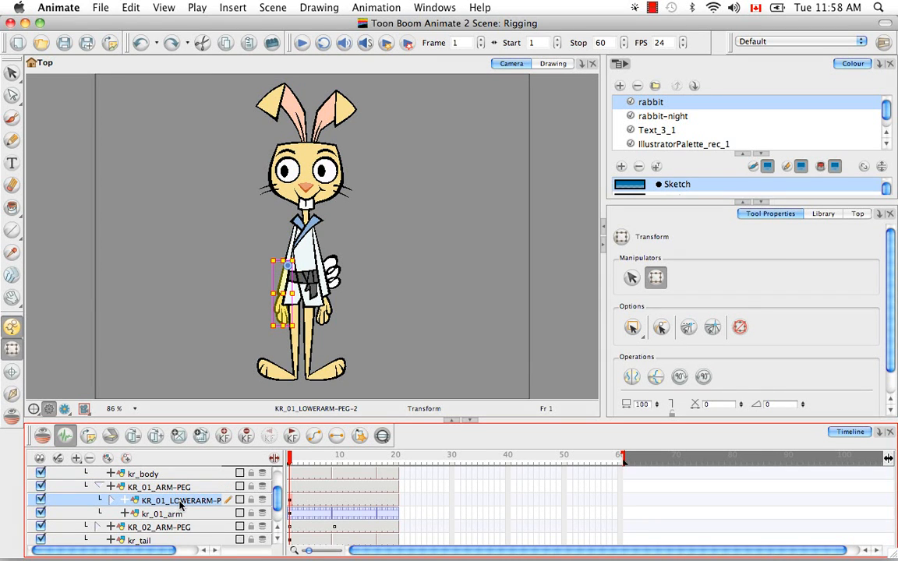
click(98, 486)
scroll(273, 506, up, 2)
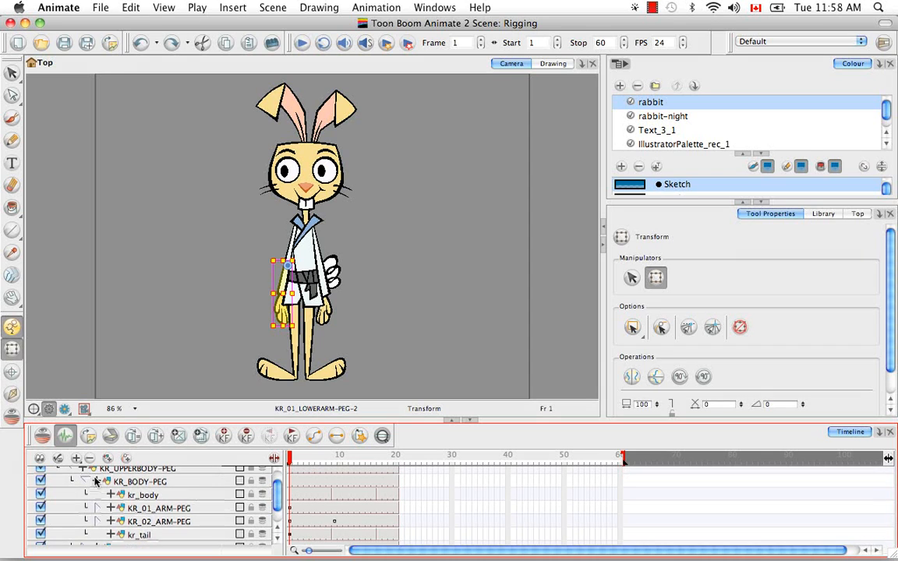
click(87, 482)
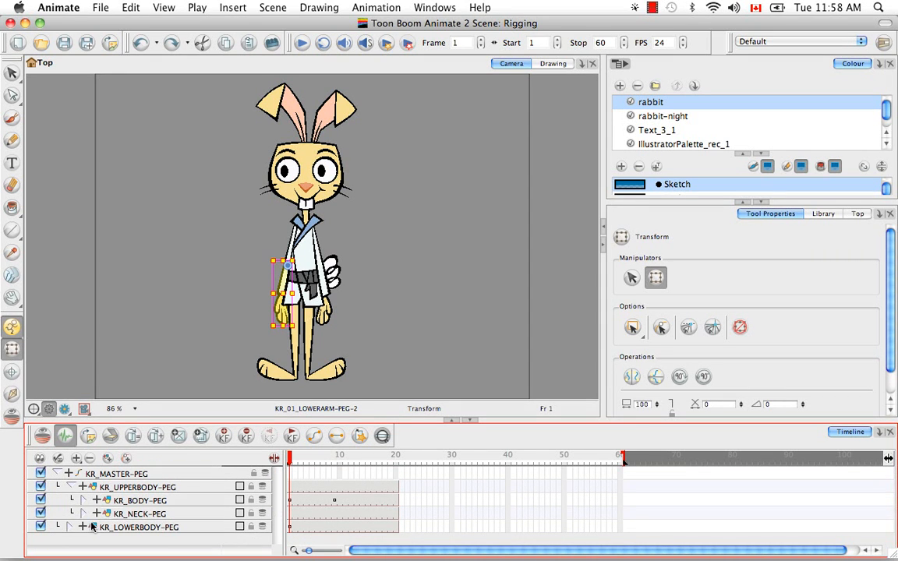
Expand KR_NECK-PEG and examine the parts held by it, KR_HEAD-PEG and kr_neck
click(131, 514)
click(84, 514)
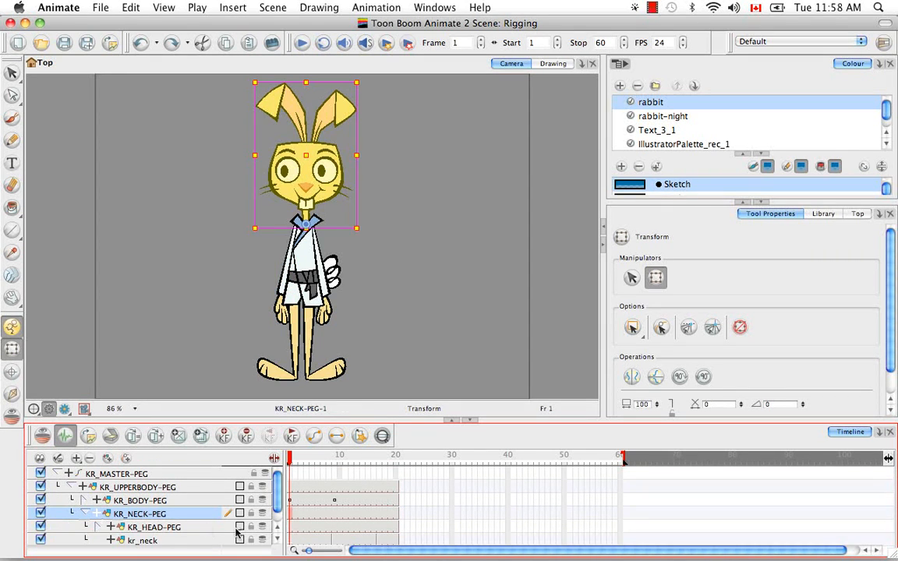
click(277, 539)
click(158, 513)
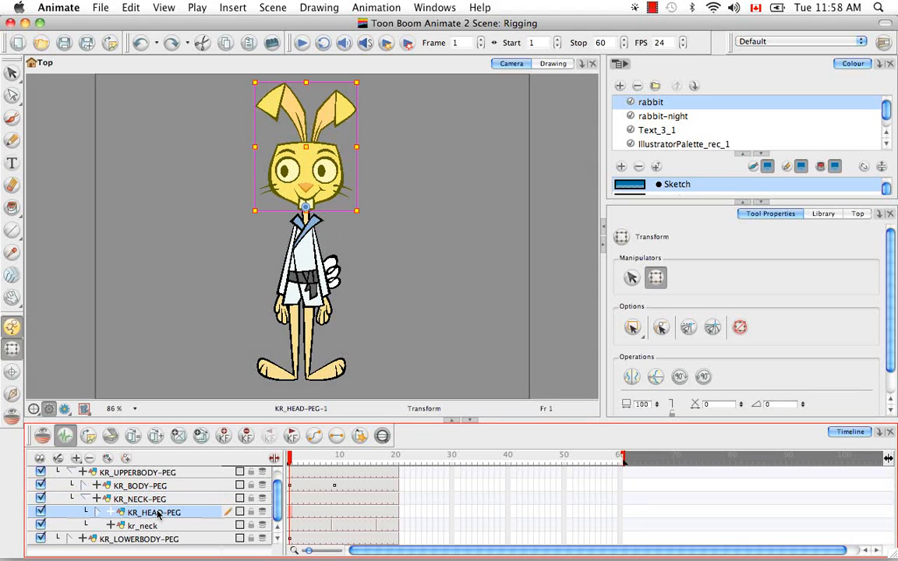
click(154, 526)
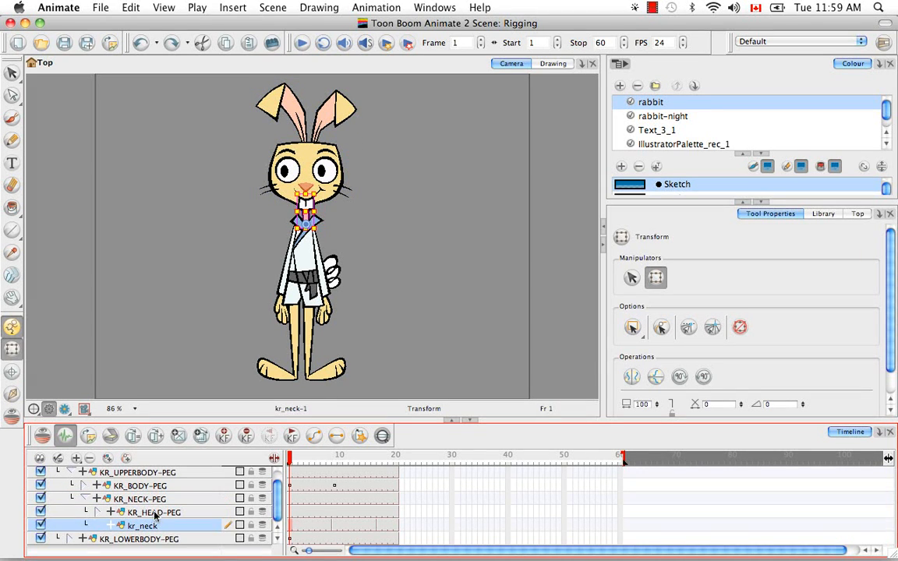
click(155, 513)
Expand KR_HEAD-PEG and examine its KR_FACIALFEATURES and kr_head layers
click(98, 514)
click(210, 526)
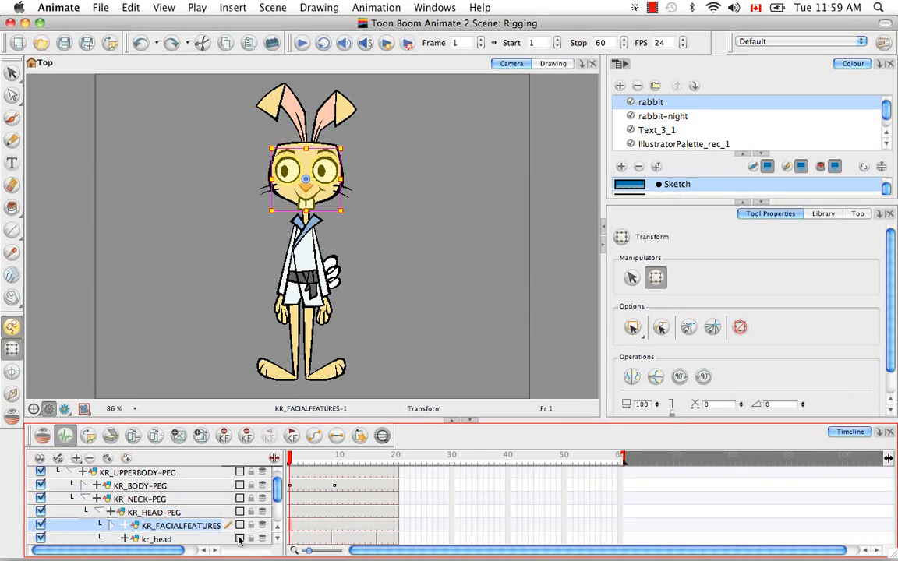
scroll(169, 512, down, 2)
click(156, 514)
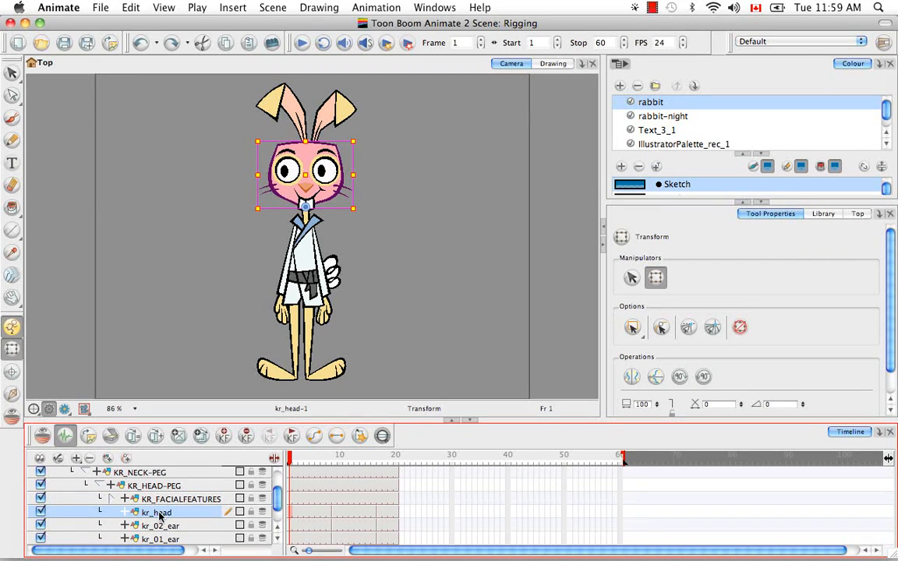
Expand KR_FACIALFEATURES and examine kr_mouth, kr_nose, KR_02_EYE-PEG and KR_01_EYE-PEG
click(124, 499)
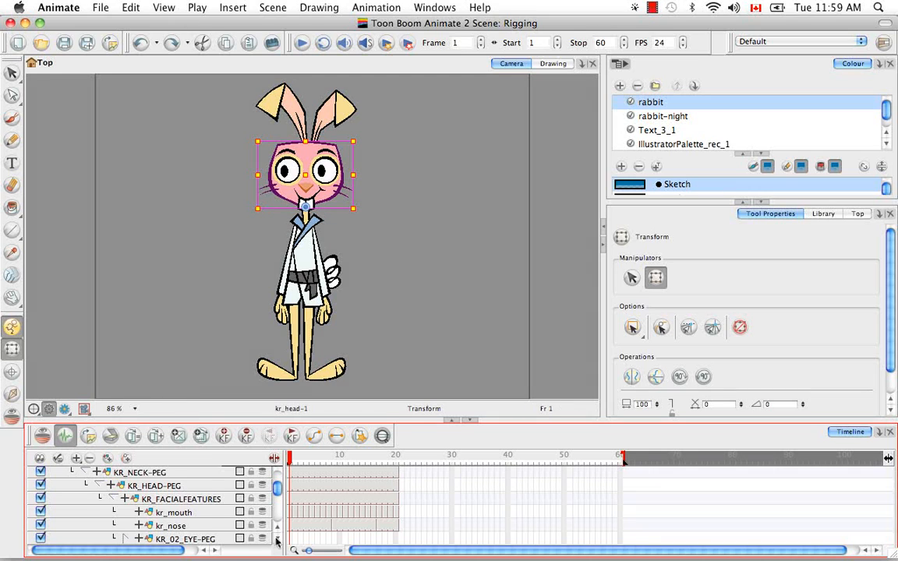
click(276, 538)
click(278, 539)
click(186, 487)
click(184, 499)
click(187, 512)
click(194, 525)
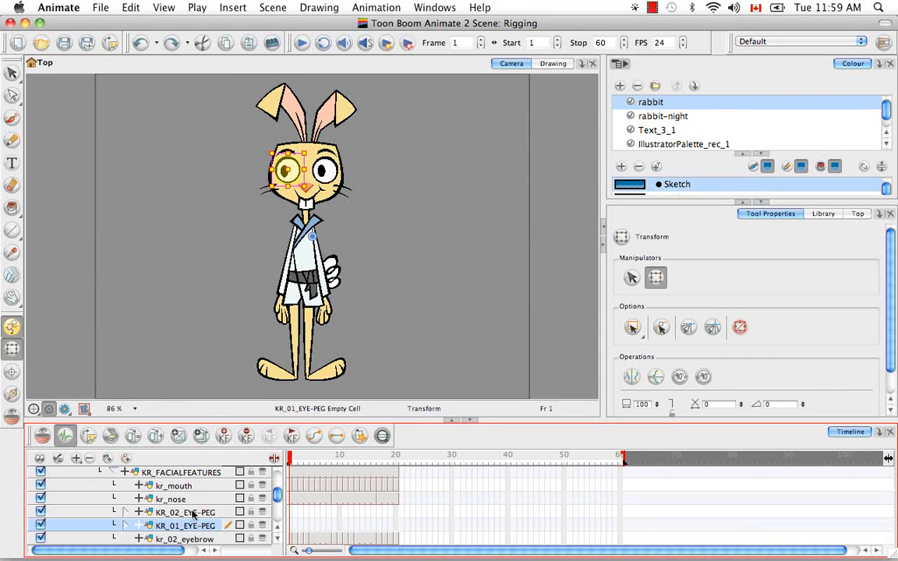
Expand KR_02_EYE-PEG and examine its kr_02_pupil and kr_02_eyeball layers
click(171, 512)
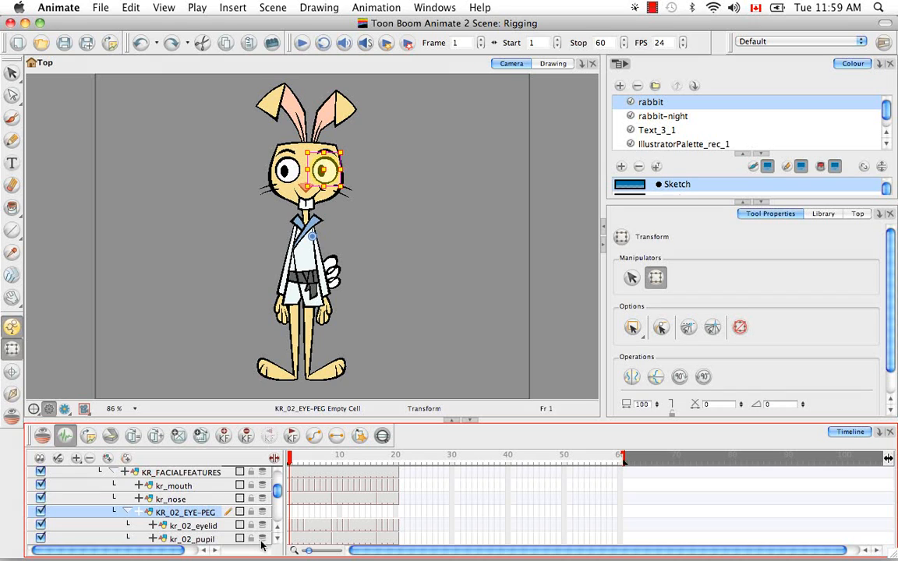
scroll(249, 534, down, 2)
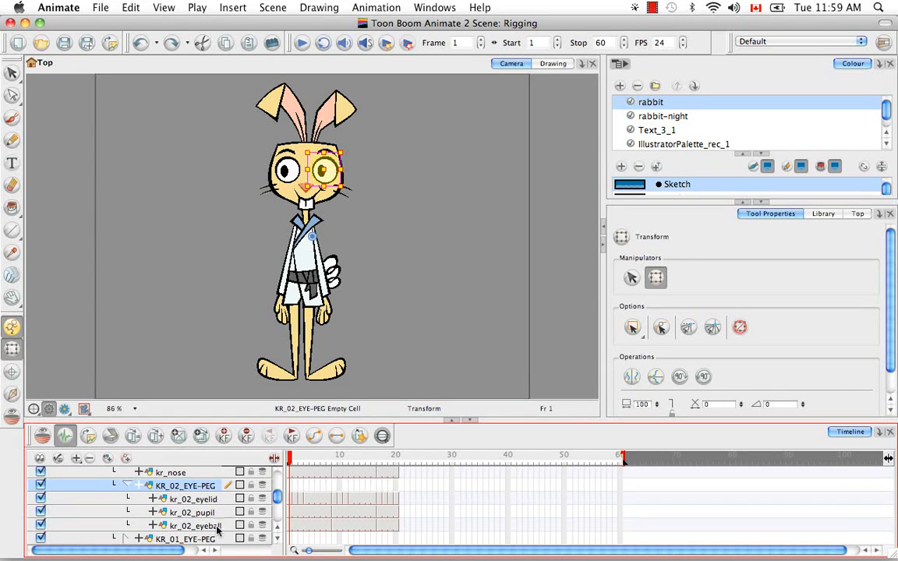
click(204, 512)
click(204, 525)
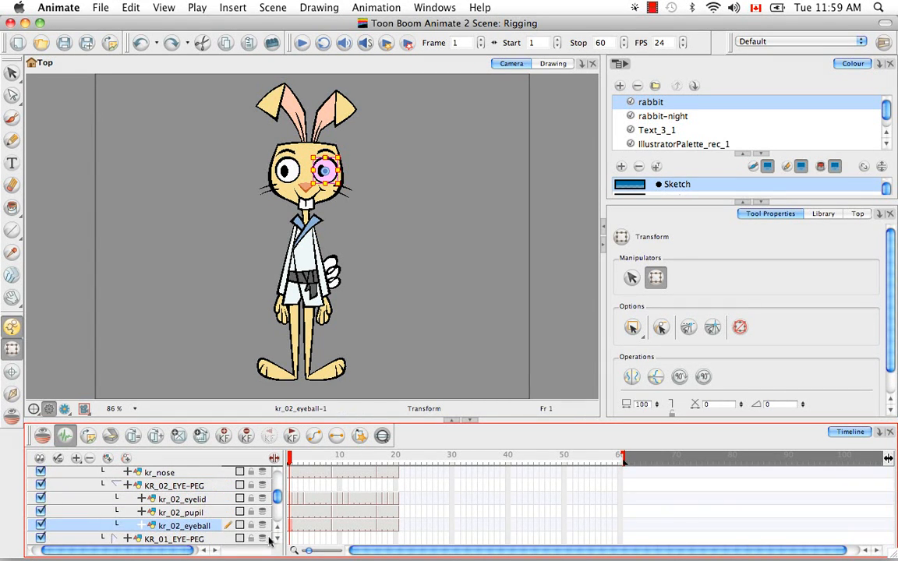
scroll(248, 494, down, 2)
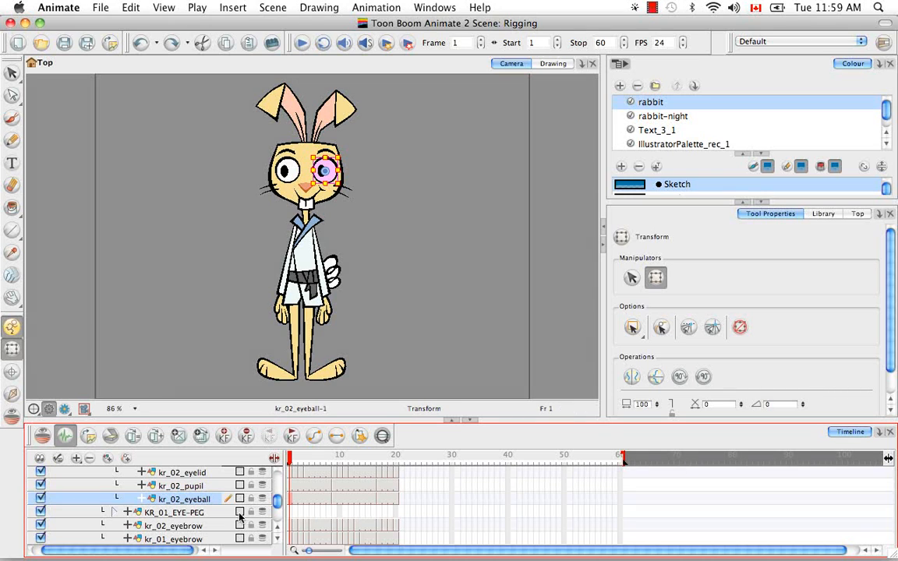
Examine the kr_02_eyebrow and kr_01_eyebrow layers held by KR_FACIALFEATURES
click(226, 529)
click(227, 539)
click(278, 539)
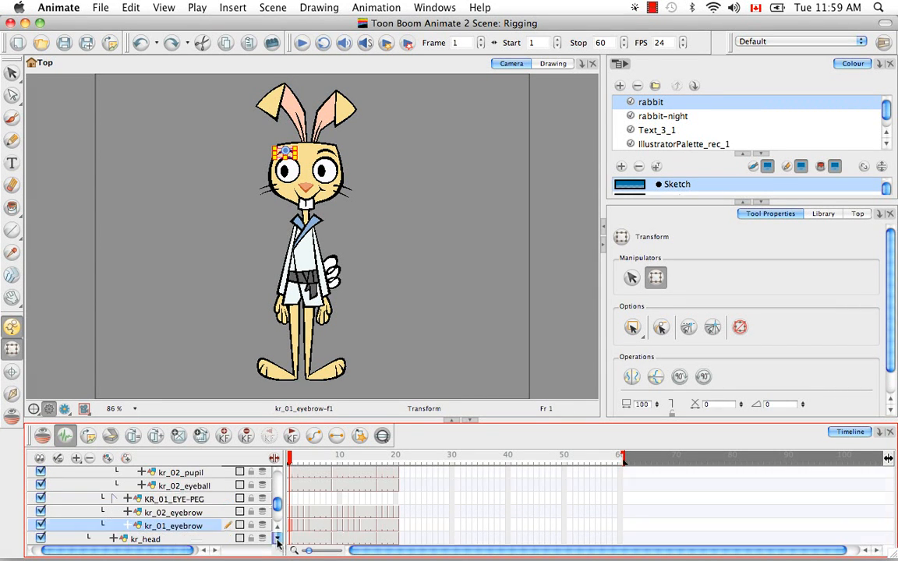
click(278, 539)
scroll(155, 499, up, 5)
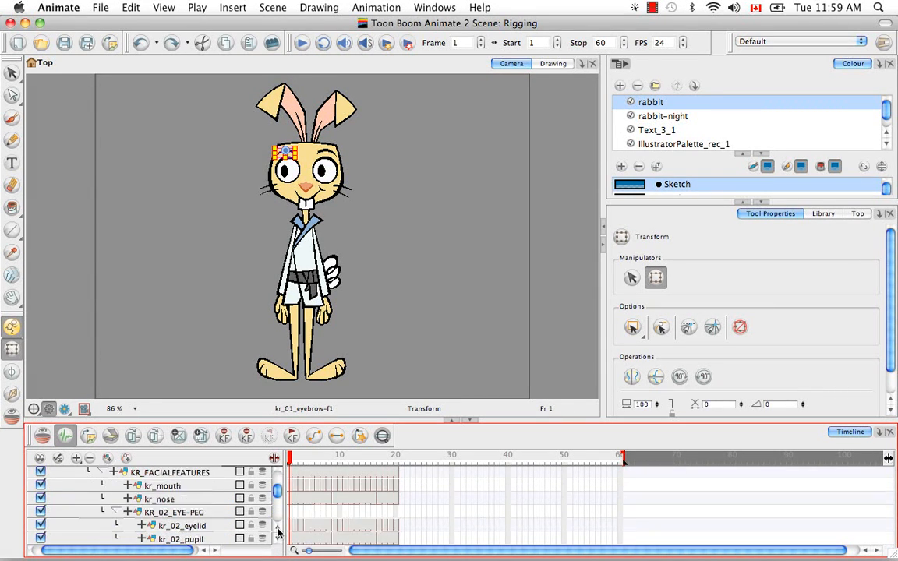
Collapse KR_FACIALFEATURES and examine it together with kr_head and kr_01_ear under KR_HEAD-PEG
click(103, 499)
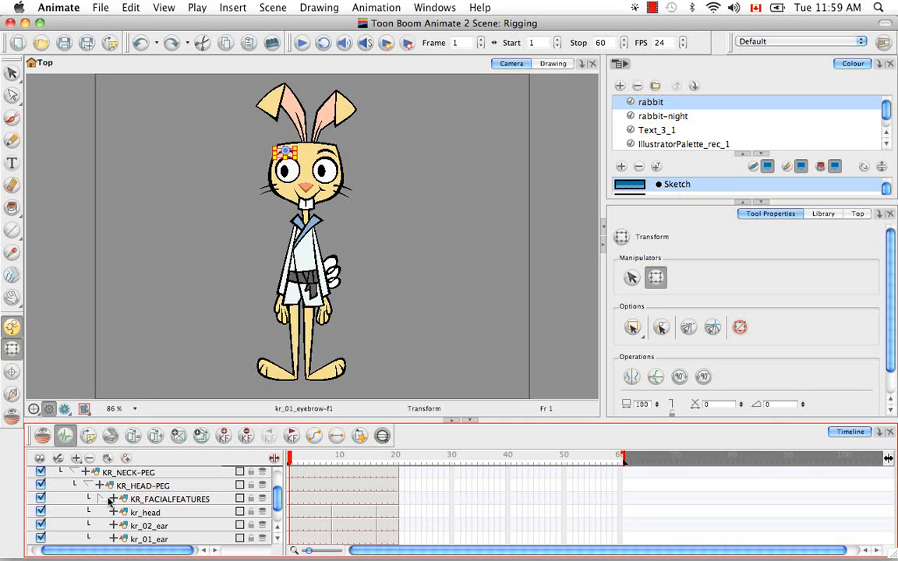
click(278, 543)
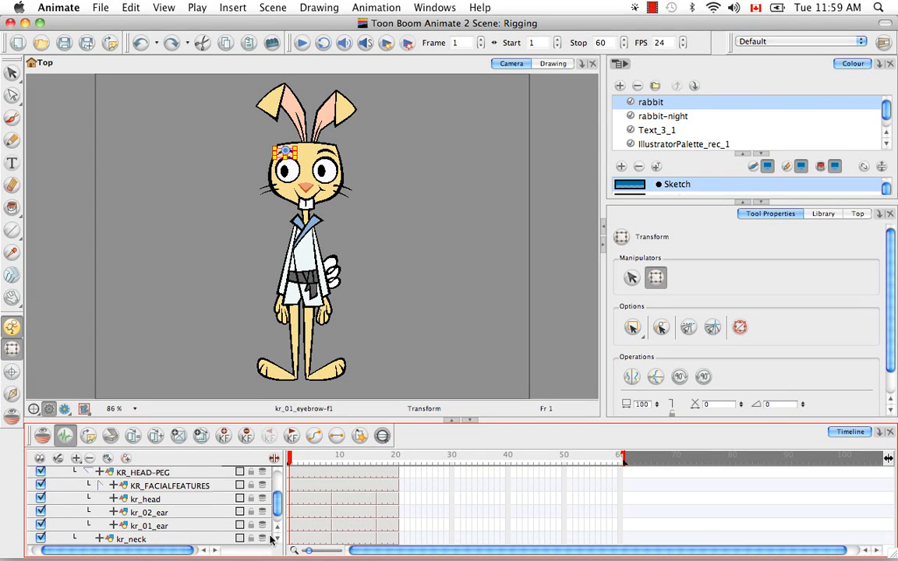
click(160, 485)
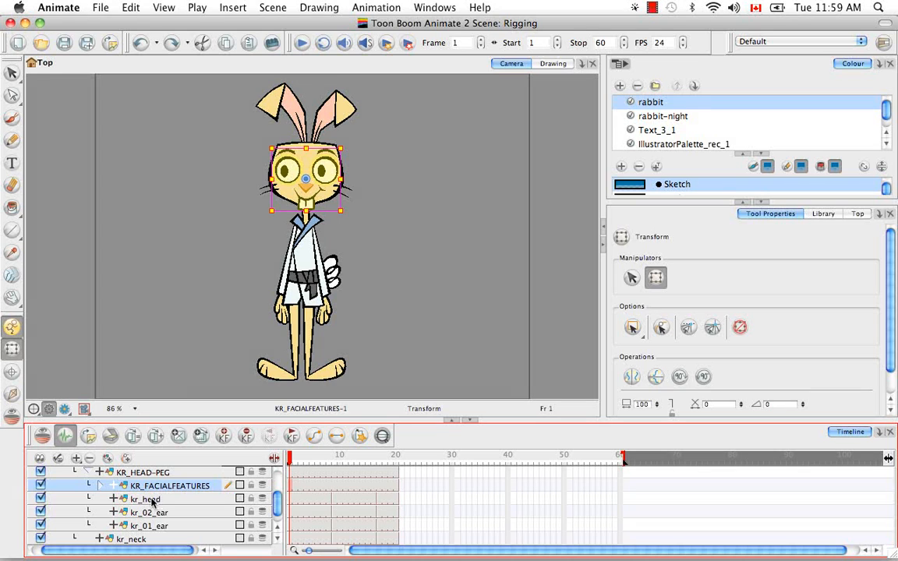
click(152, 499)
click(155, 526)
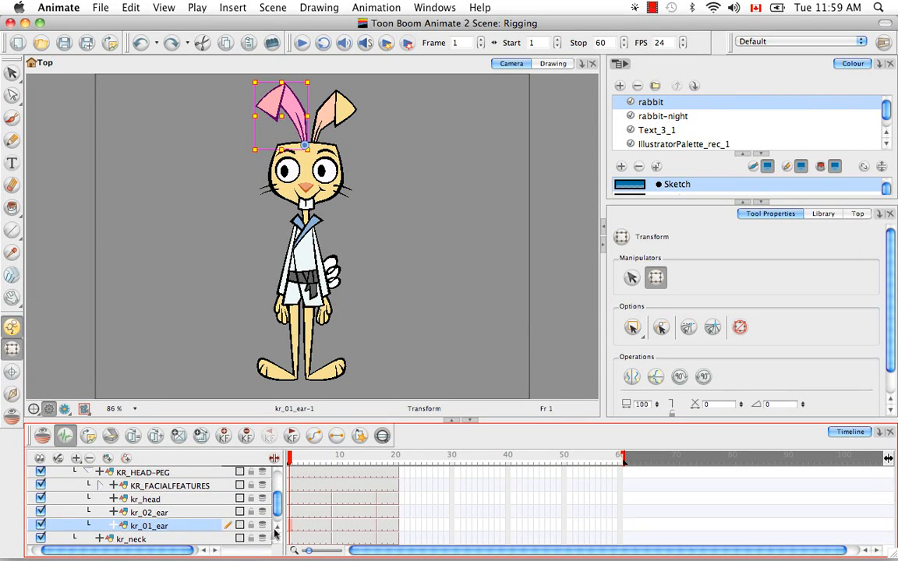
Collapse KR_HEAD-PEG, KR_NECK-PEG and KR_UPPERBODY-PEG so the upper-body hierarchy is folded away
scroll(274, 533, up, 3)
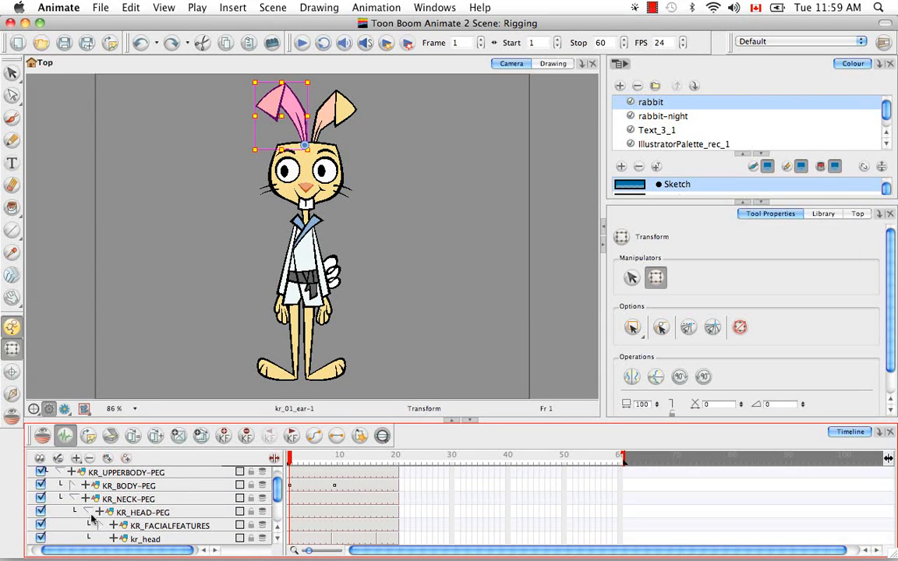
click(90, 513)
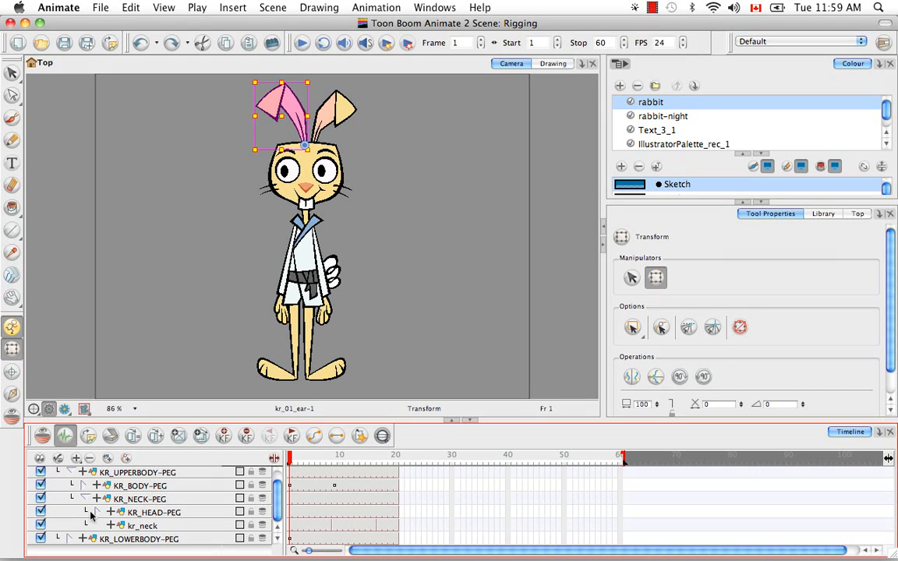
click(83, 500)
click(68, 487)
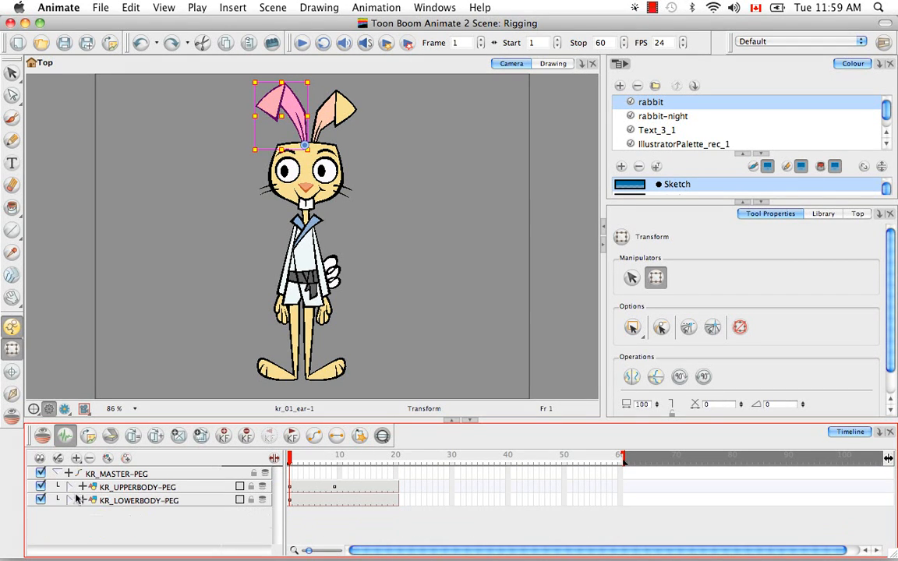
Expand KR_LOWERBODY-PEG and examine KR_02_LEG-PEG, KR_01_LEG-PEG and kr_hips
click(71, 501)
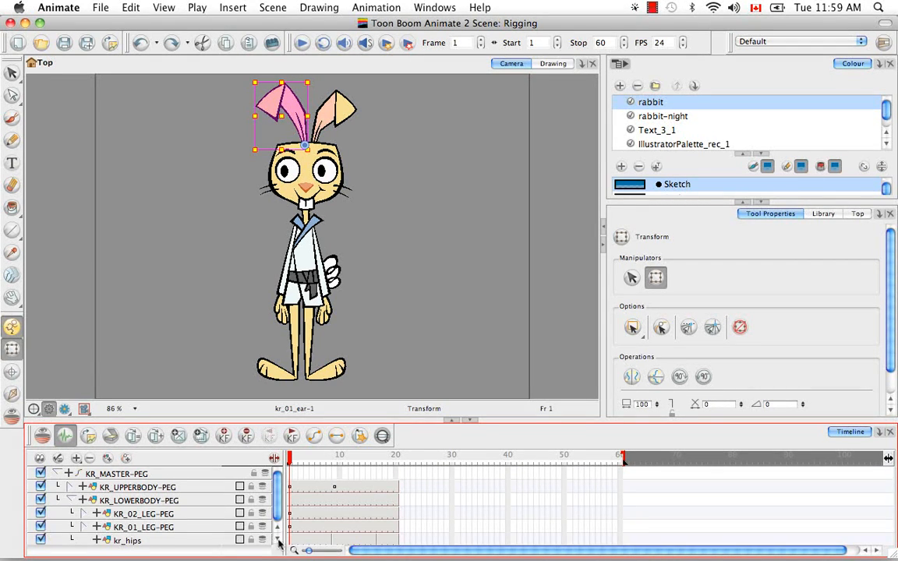
click(142, 513)
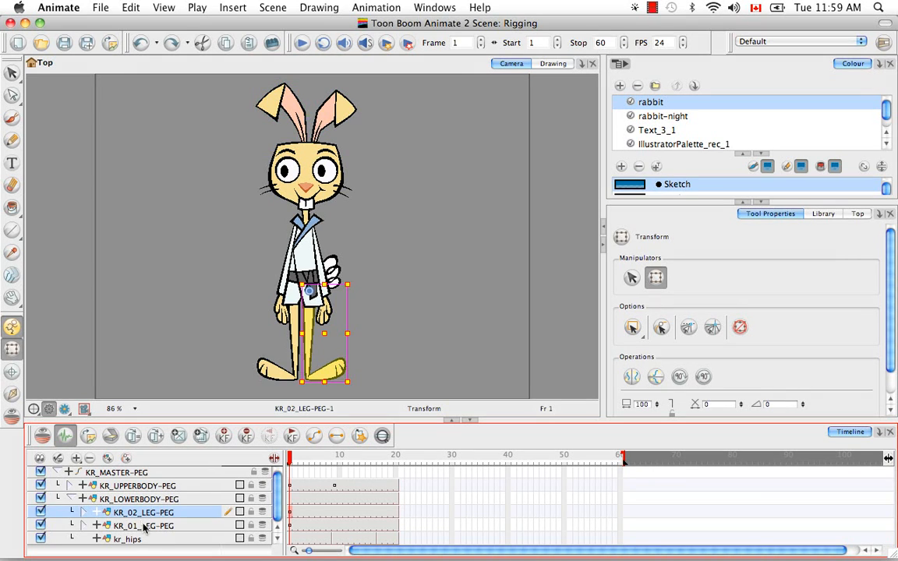
click(131, 526)
click(130, 539)
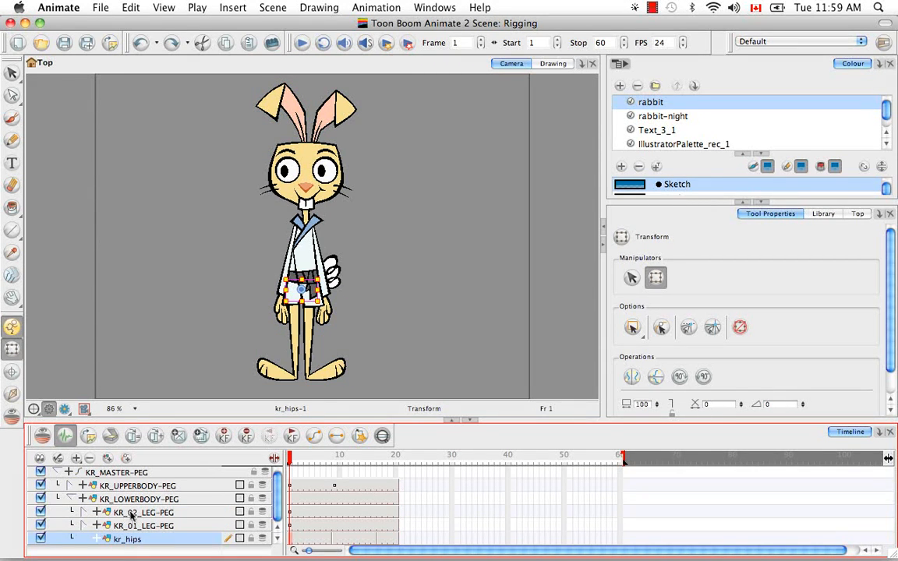
Expand KR_02_LEG-PEG and examine the KR_02_LOWERLEG-PEG nested under it
click(133, 511)
click(84, 512)
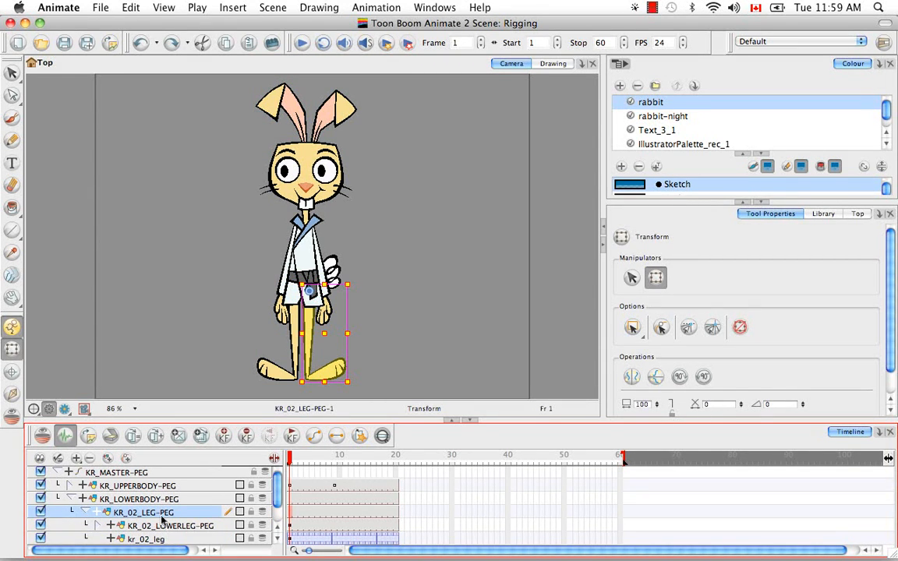
click(167, 526)
click(276, 544)
click(276, 544)
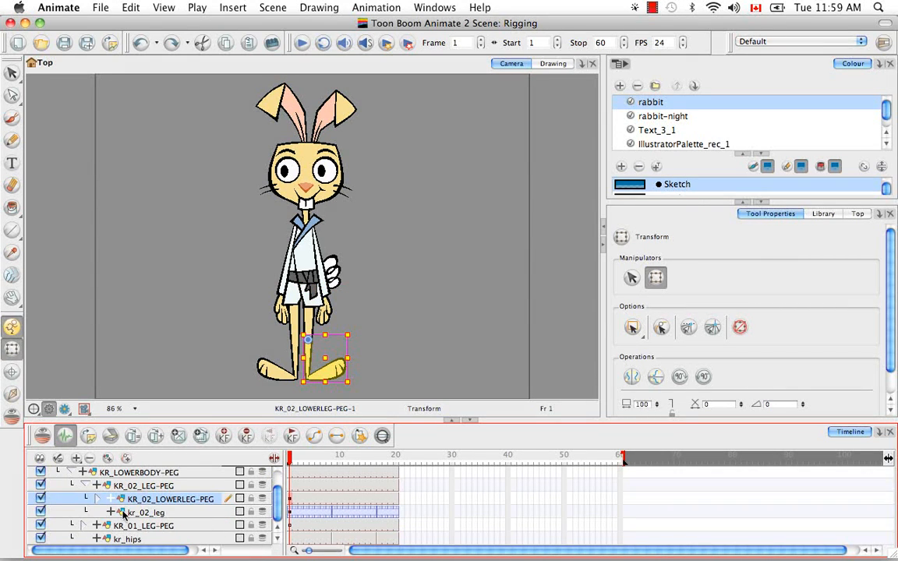
Expand KR_02_LOWERLEG-PEG and examine its kr_02_foot and kr_02_tibia layers
click(96, 498)
click(148, 526)
click(158, 514)
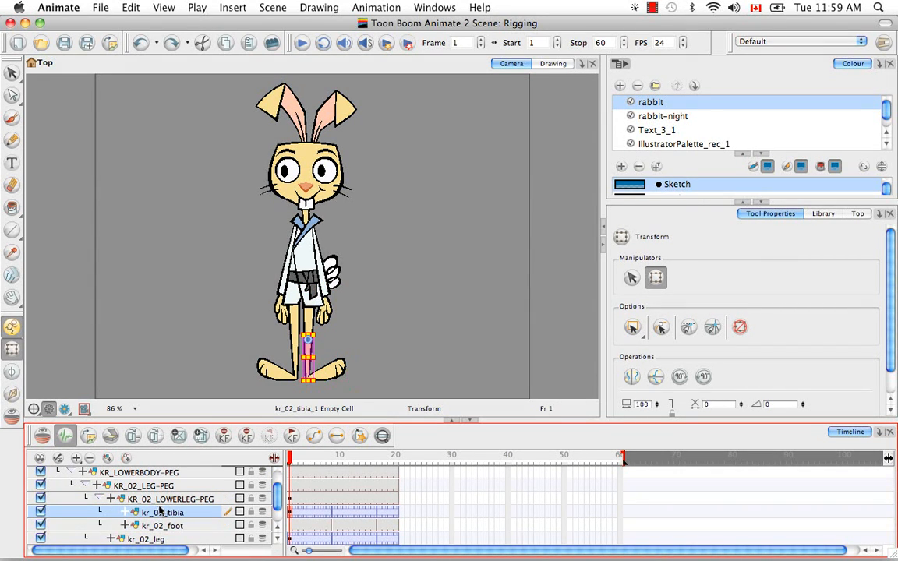
Collapse KR_02_LEG-PEG and KR_LOWERBODY-PEG under the master peg
scroll(277, 501, up, 2)
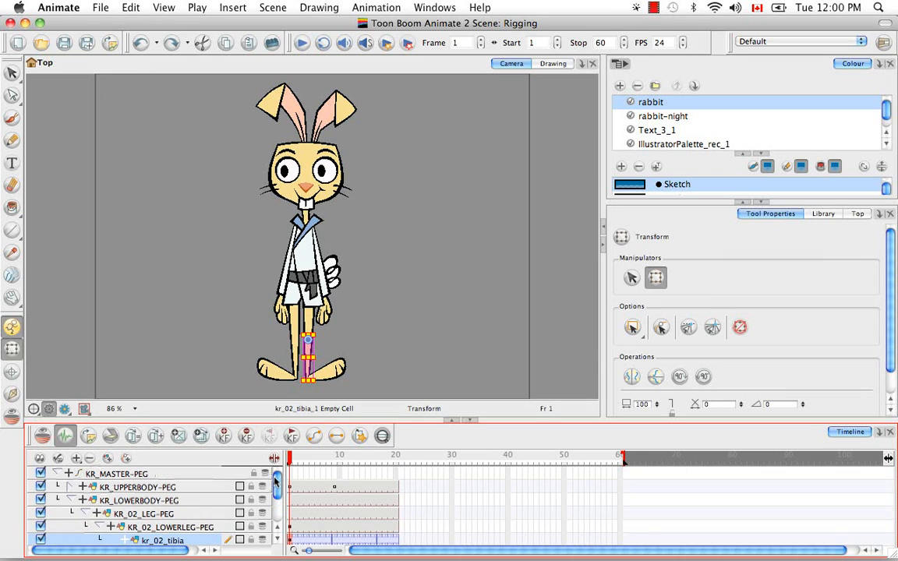
click(82, 513)
click(71, 500)
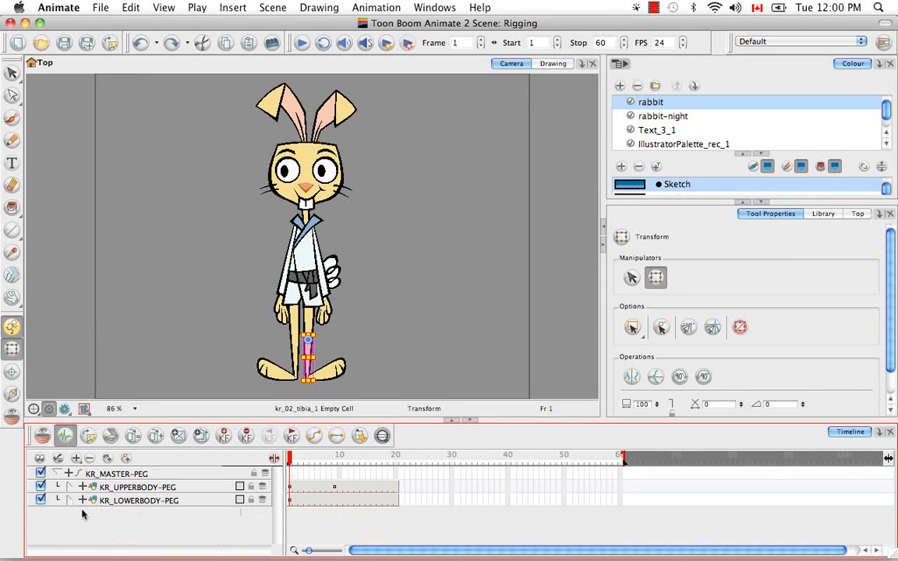
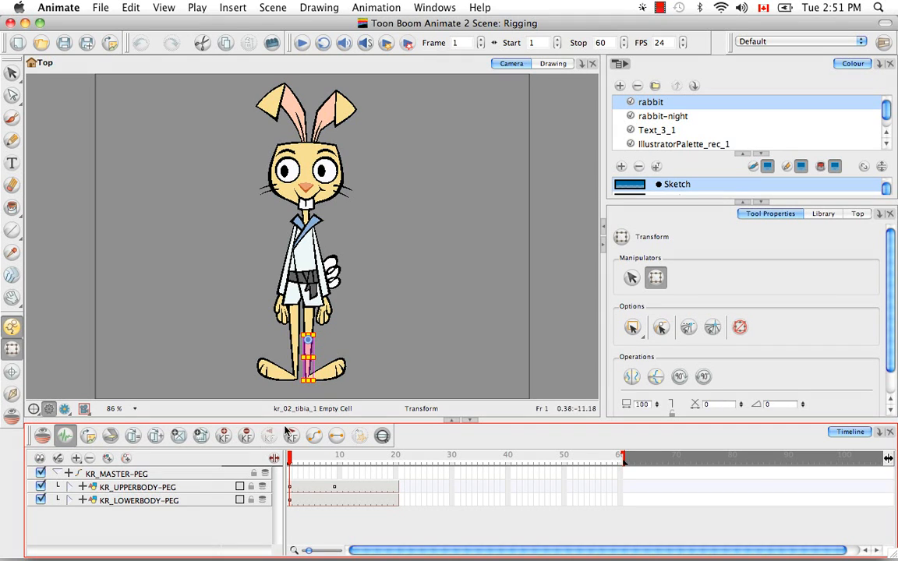
Expand KR_UPPERBODY-PEG and KR_NECK-PEG, and select the rabbit's nose in the camera view
click(82, 487)
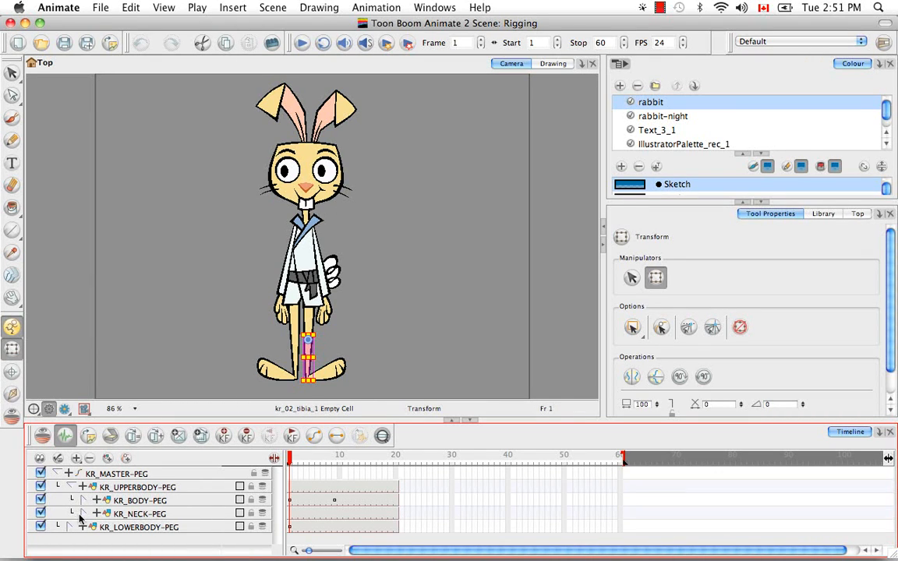
click(306, 188)
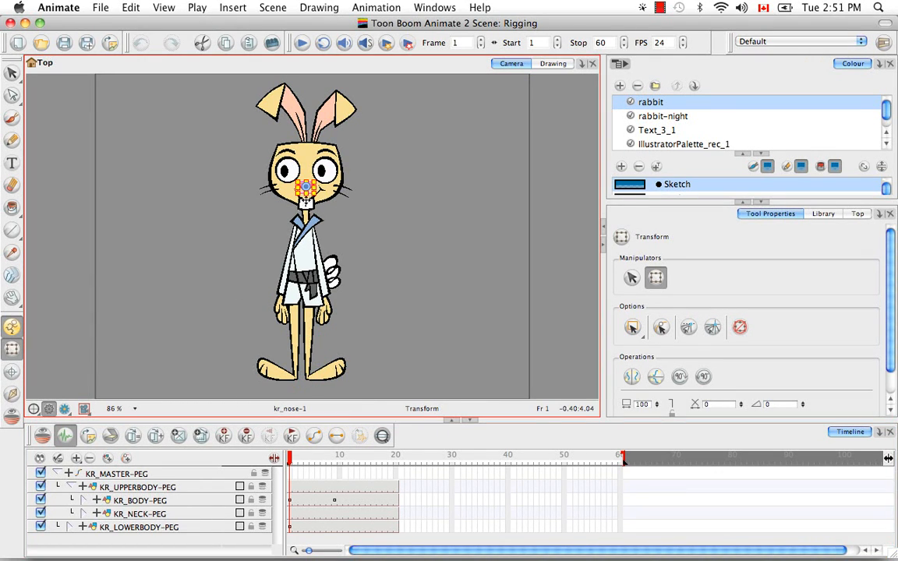
click(88, 513)
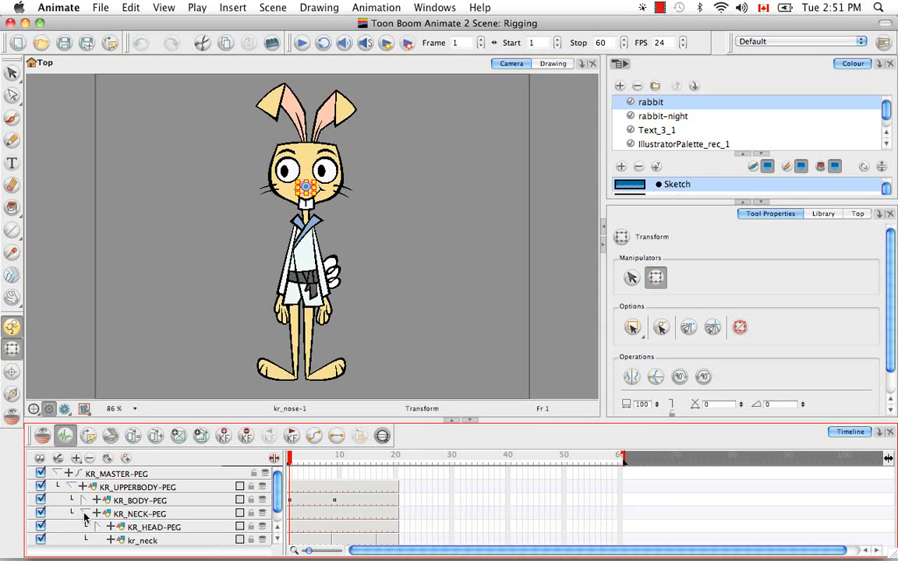
scroll(274, 508, down, 2)
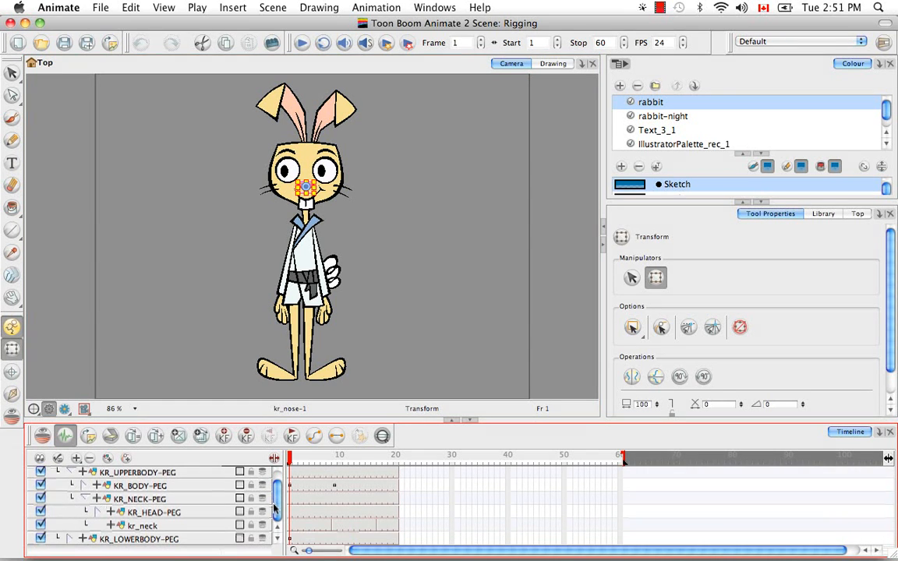
Expand KR_HEAD-PEG and inspect the pivot of KR_FACIALFEATURES with the Pivot tool, returning to the Transform tool
click(99, 512)
click(202, 527)
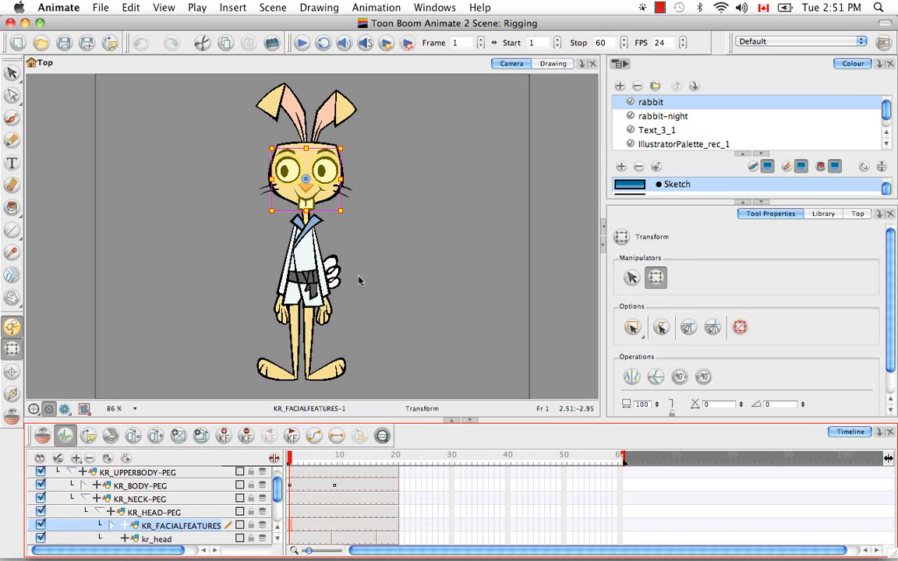
click(13, 374)
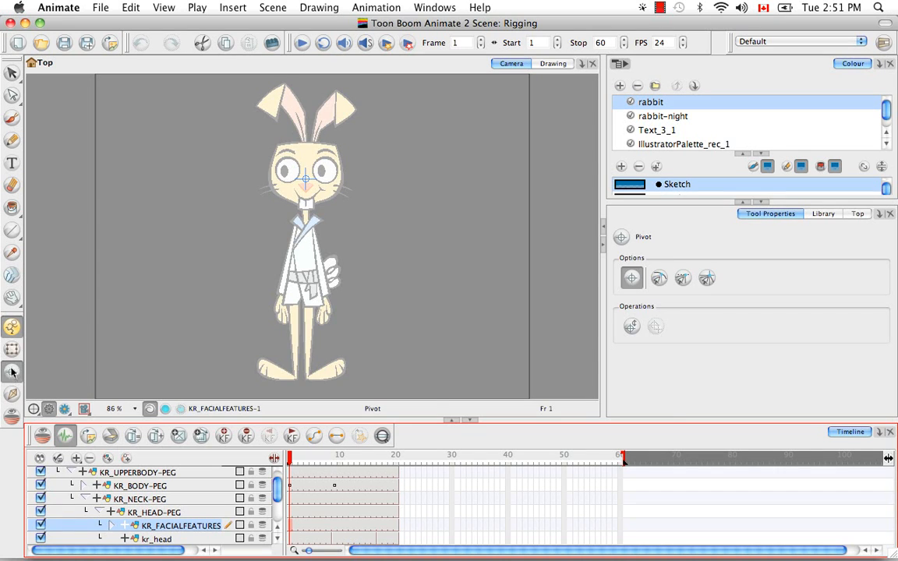
click(11, 349)
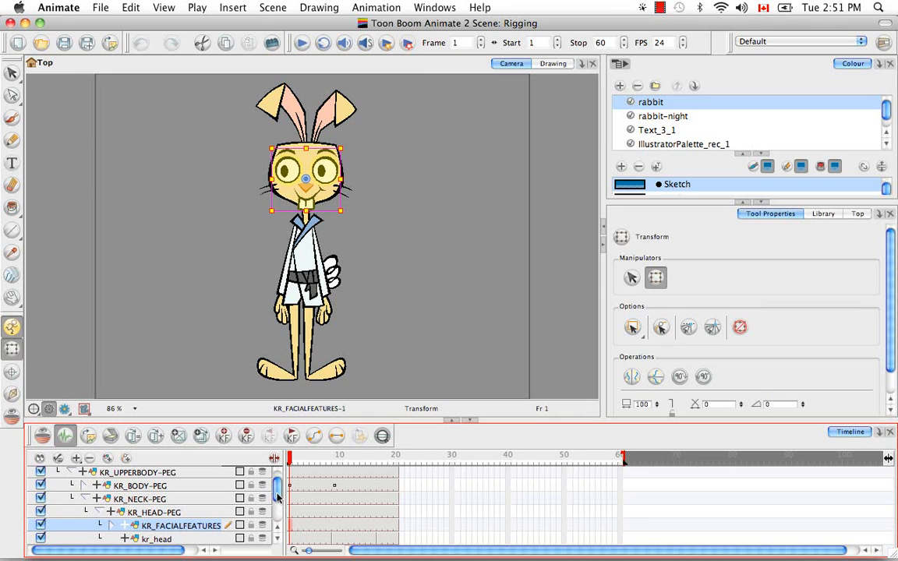
Look through the peg hierarchy and move the playhead to frame 10 to view the rabbit's pose
scroll(277, 495, up, 1)
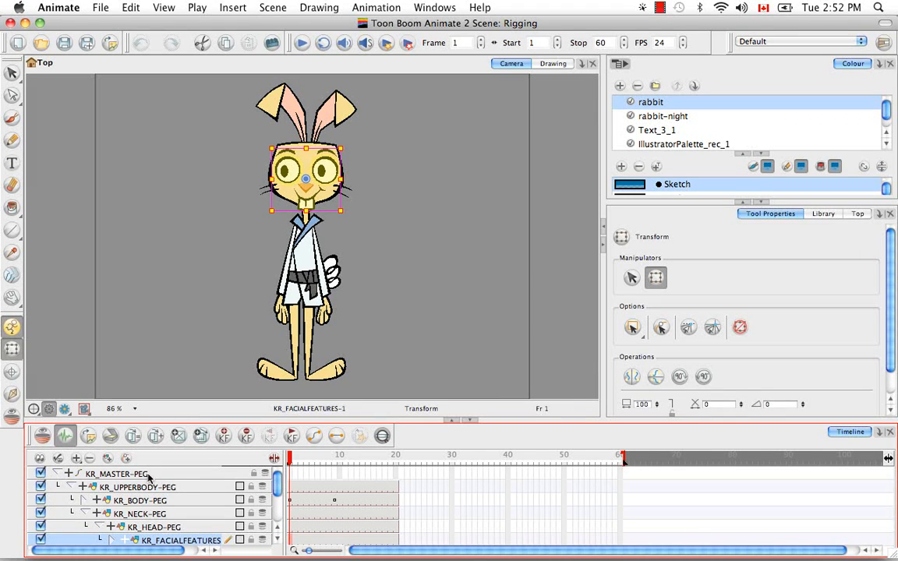
scroll(278, 487, down, 5)
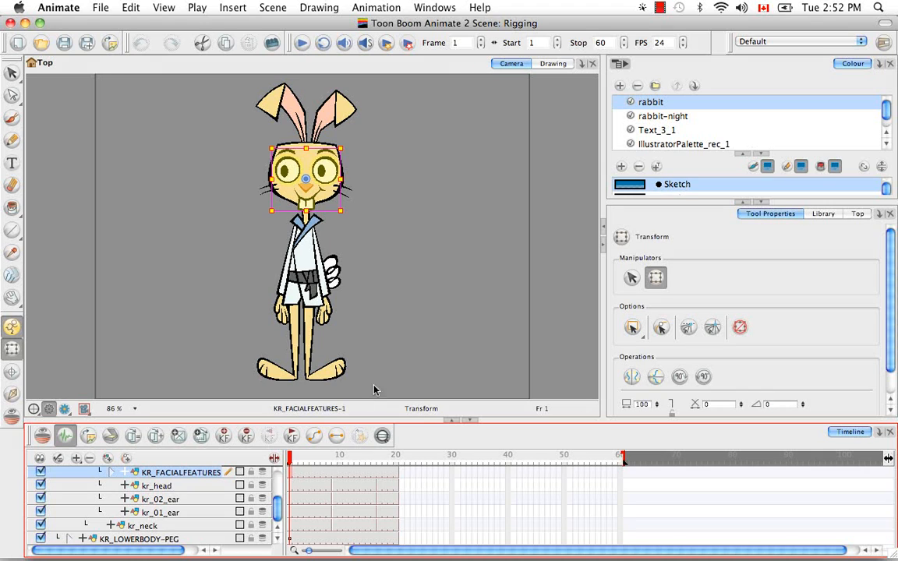
drag(277, 517, 274, 467)
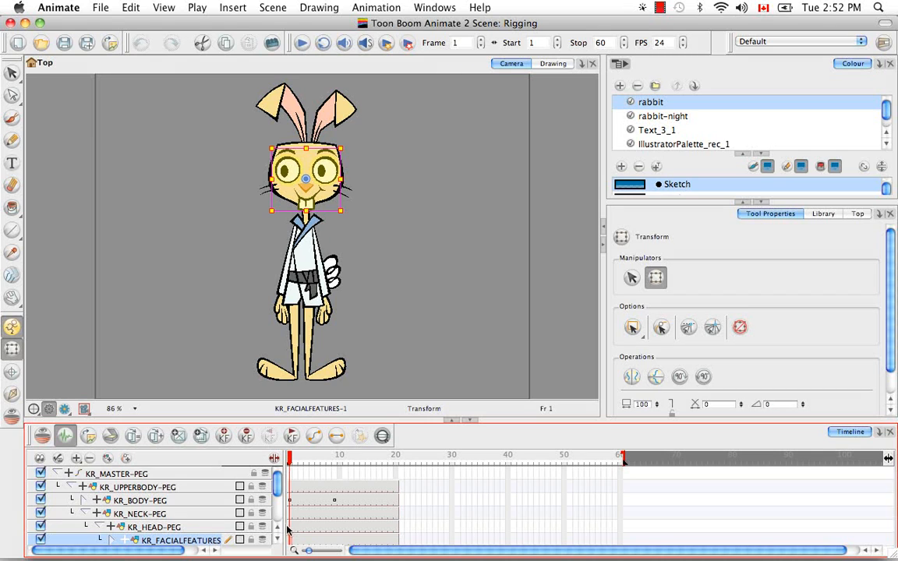
drag(292, 461, 334, 466)
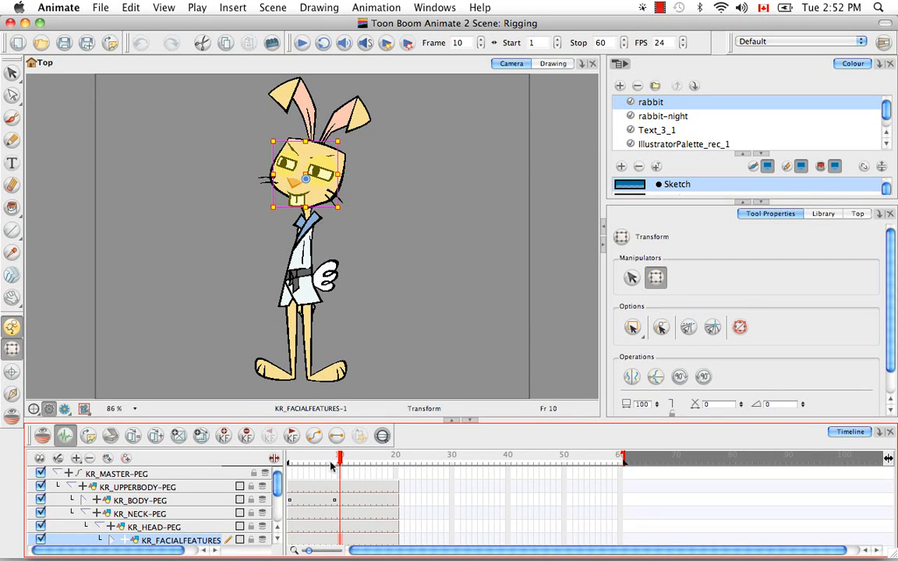
Expand KR_BODY-PEG and KR_01_ARM-PEG, and examine kr_body, the arm peg and its lower-arm peg at frame 10
click(84, 501)
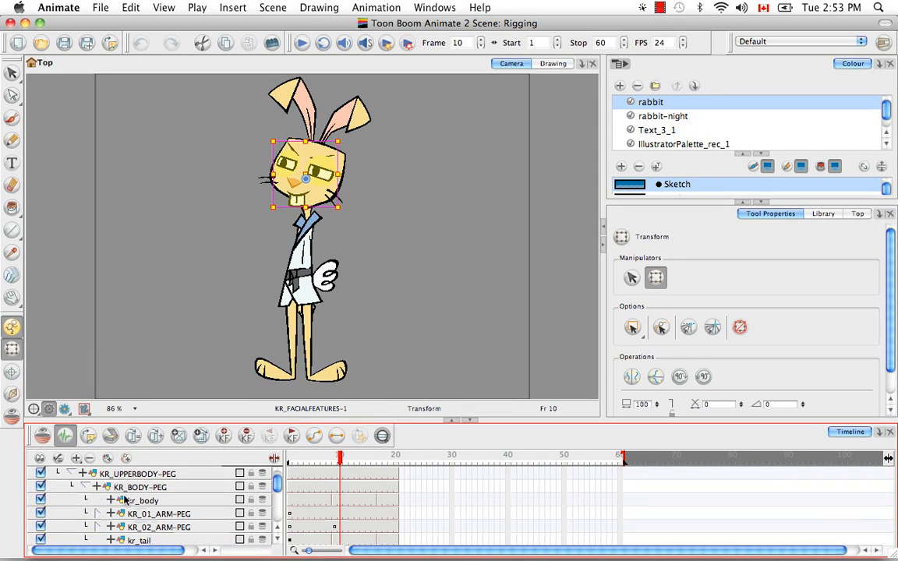
click(144, 500)
click(165, 515)
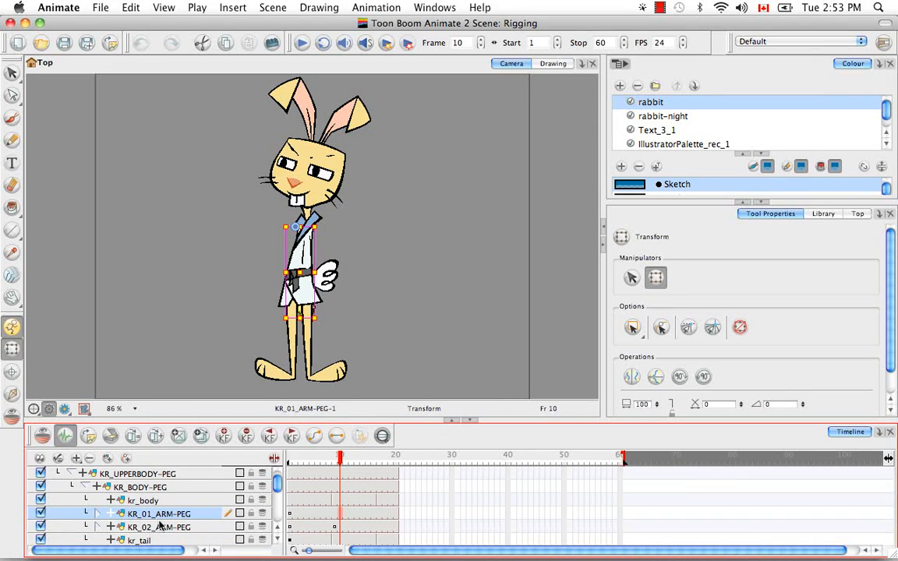
click(97, 514)
click(165, 527)
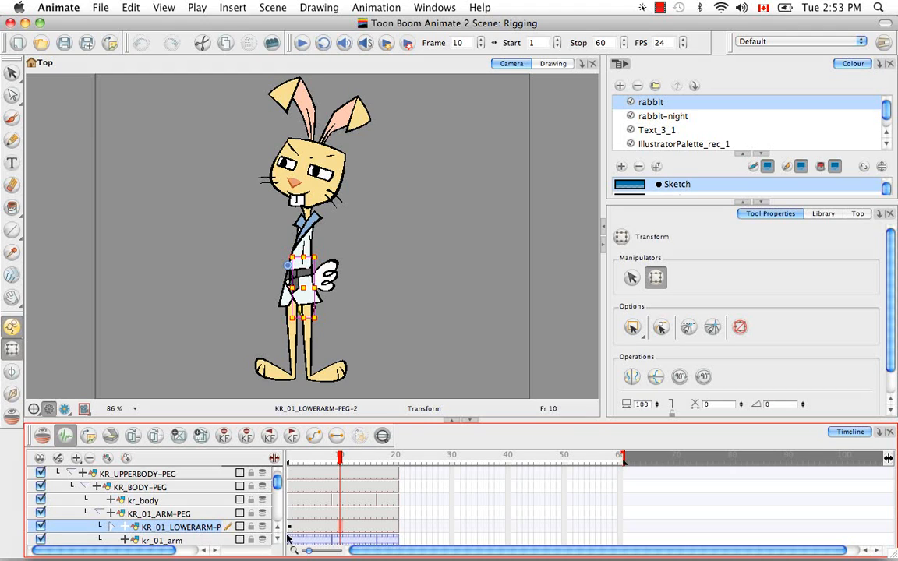
Move the playhead to frame 9, then select and expand KR_02_ARM-PEG to examine its layers
drag(338, 461, 334, 461)
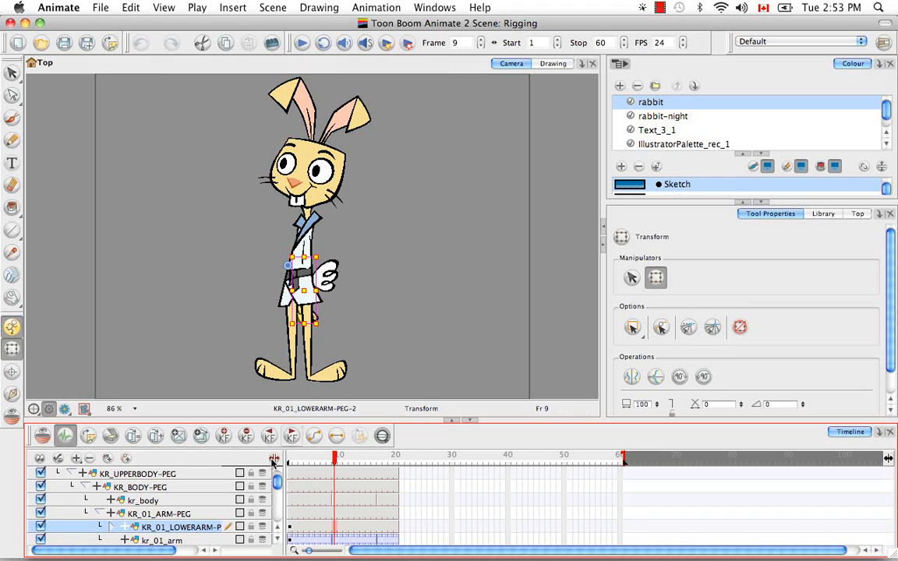
scroll(243, 517, down, 4)
click(145, 500)
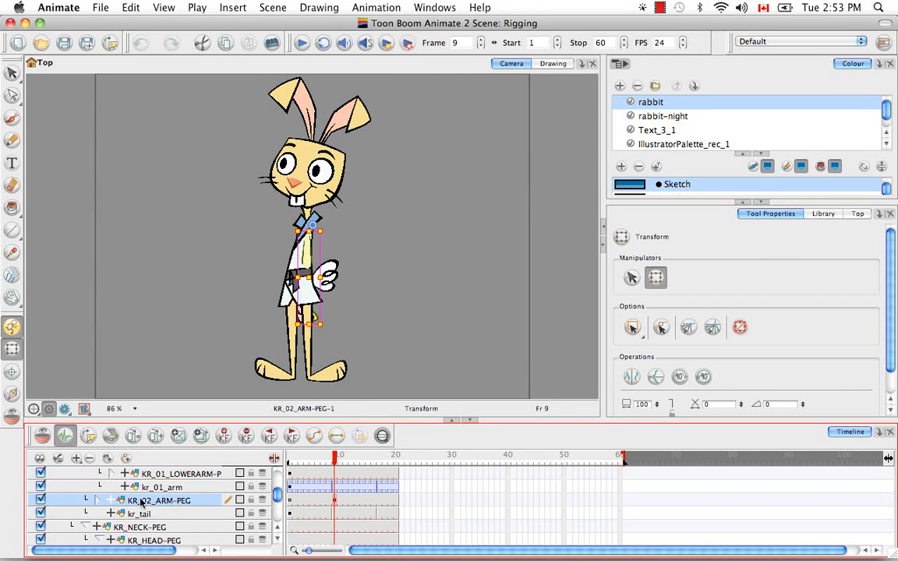
click(95, 499)
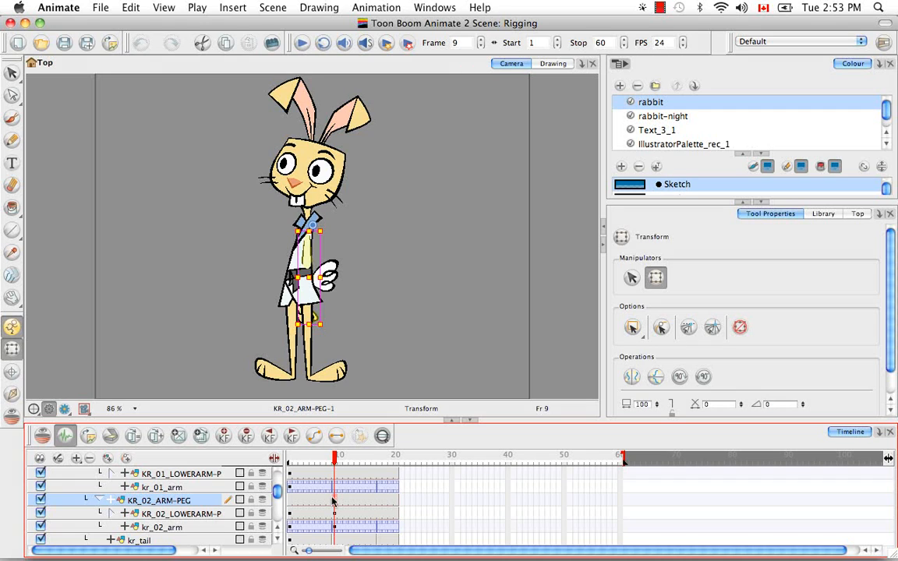
Duplicate the KR_02_ARM-PEG drawing at frame 9 and scrub the opening frames to check the pose change
click(289, 461)
drag(285, 464, 336, 473)
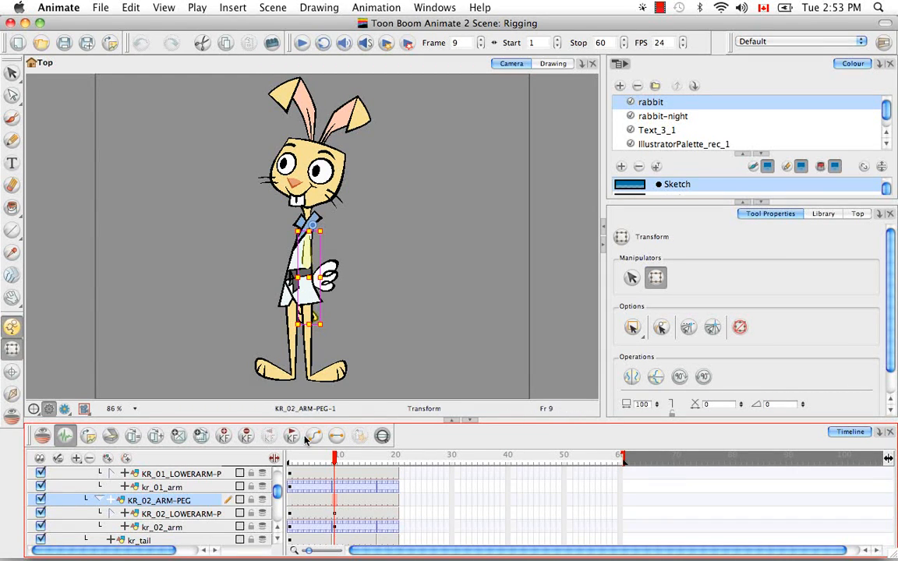
click(200, 436)
click(305, 460)
drag(305, 465, 332, 470)
Enter the kr_02_arm symbol at frame 9, copy its inner kr_02_arm drawing cell at frame 2, and return to the top level
click(157, 529)
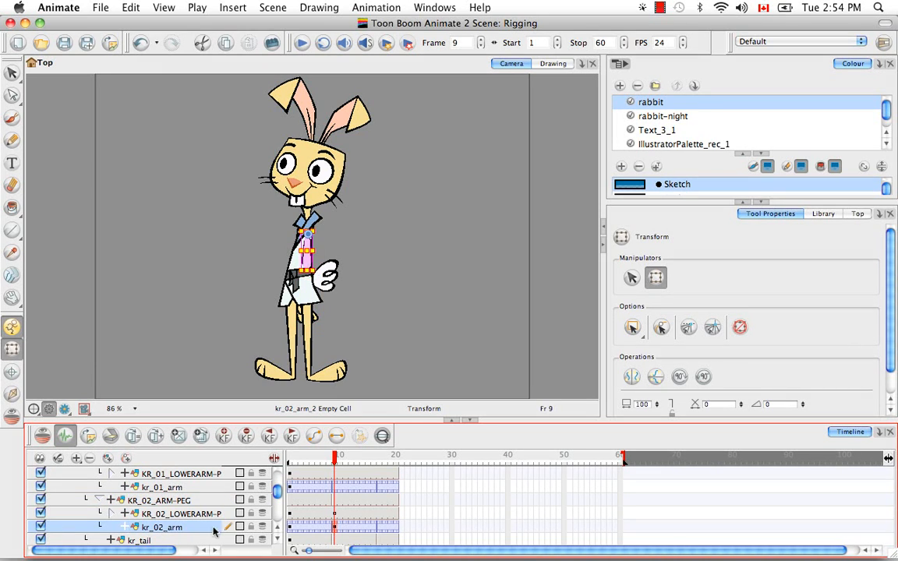
double_click(336, 529)
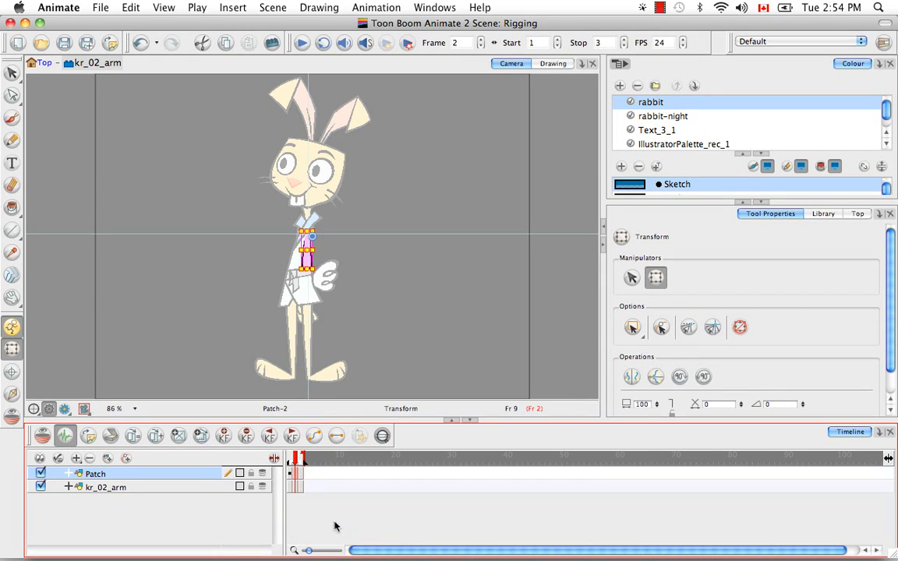
click(294, 486)
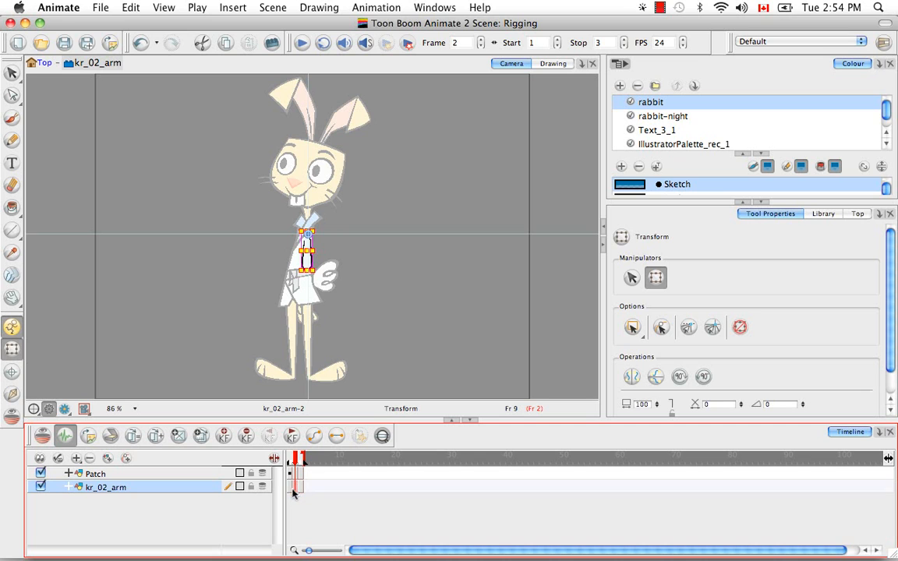
key(super+c)
click(35, 64)
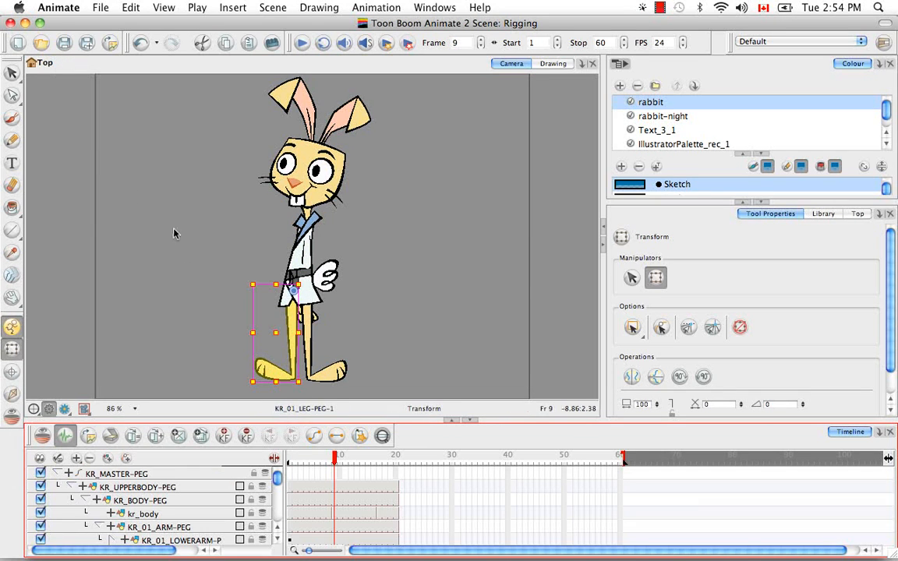
Paste the copied arm cell's pivot onto KR_02_ARM-PEG at frame 9 using Paste Special with Update Drawing Pivot
click(308, 254)
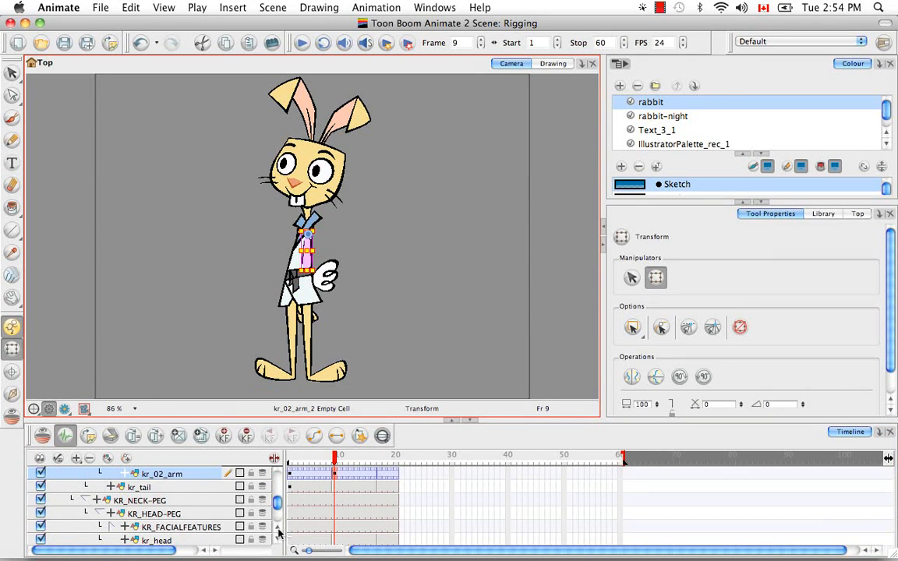
scroll(278, 529, up, 3)
scroll(279, 530, up, 1)
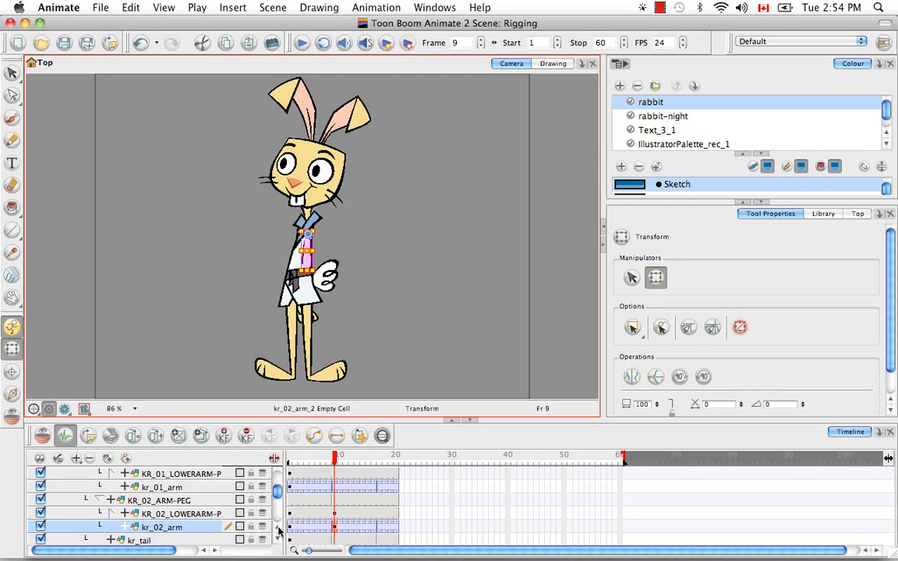
click(337, 502)
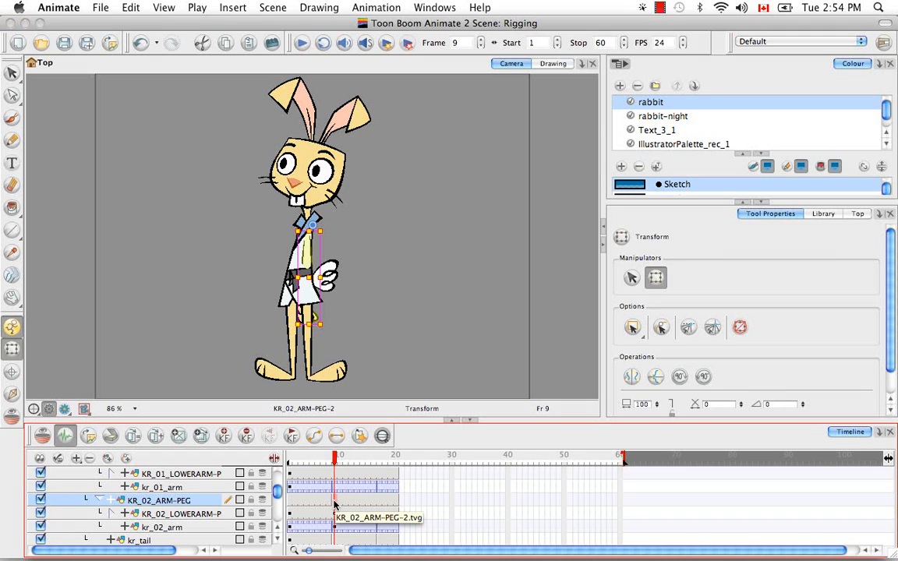
right_click(333, 502)
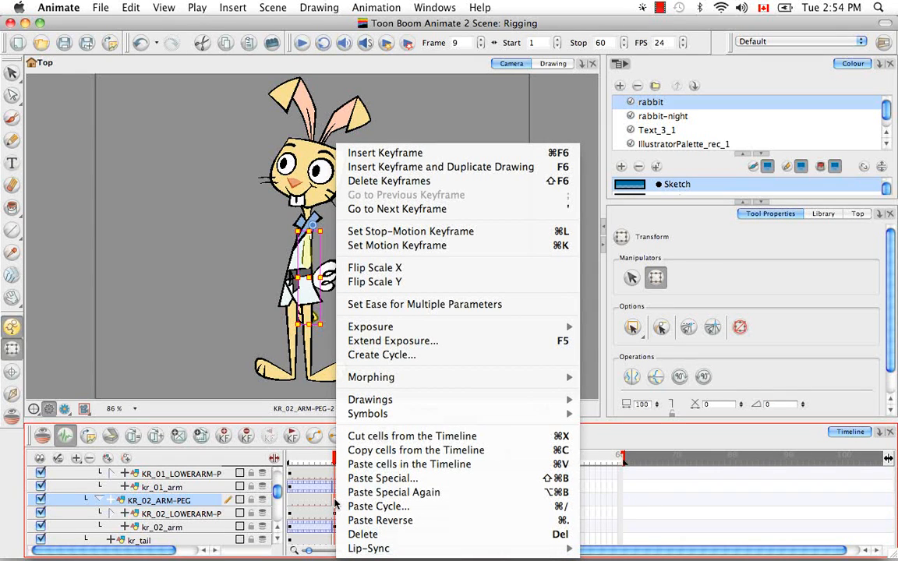
click(380, 478)
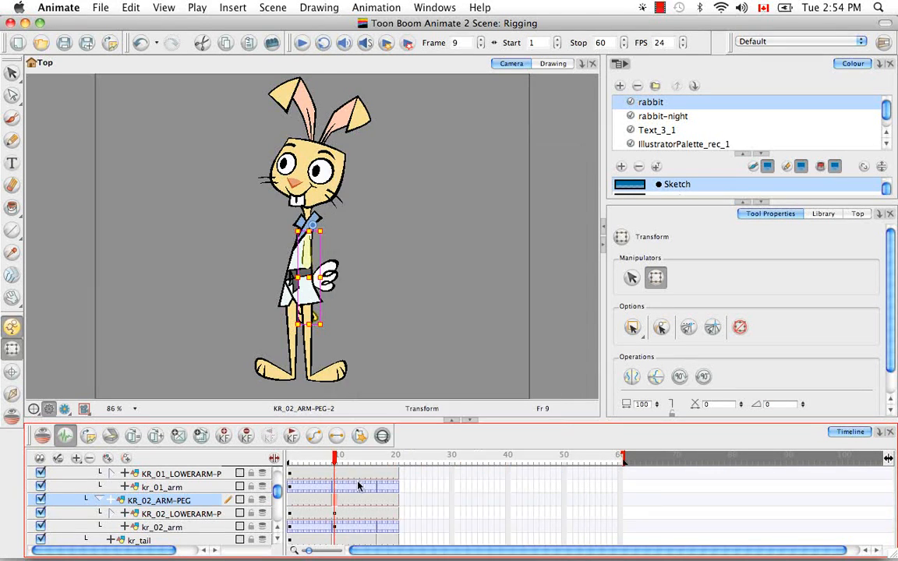
click(462, 46)
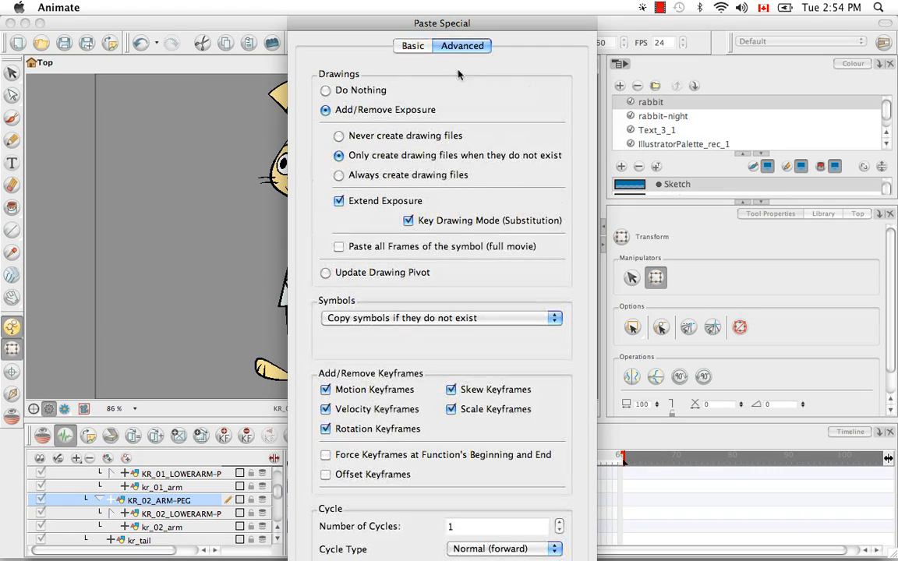
click(326, 272)
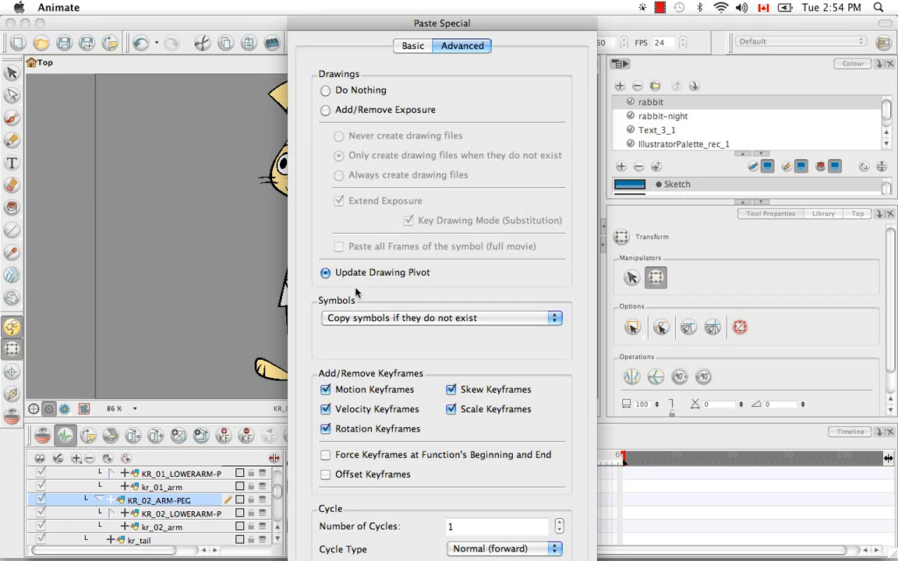
key(Return)
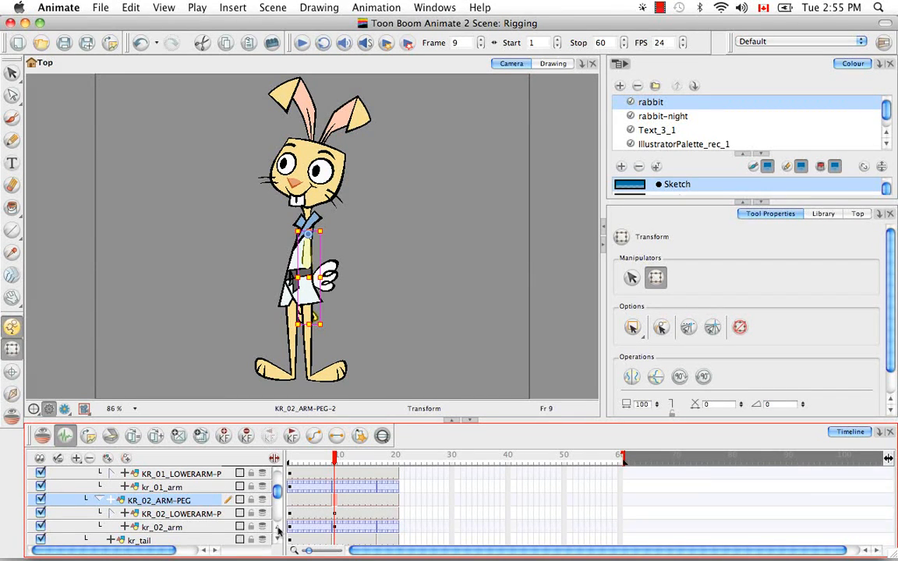
Rename the KR_BODY-PEG layer to KR_TORSO-PEG in its layer properties
scroll(279, 533, up, 2)
scroll(279, 533, up, 2)
scroll(278, 532, up, 1)
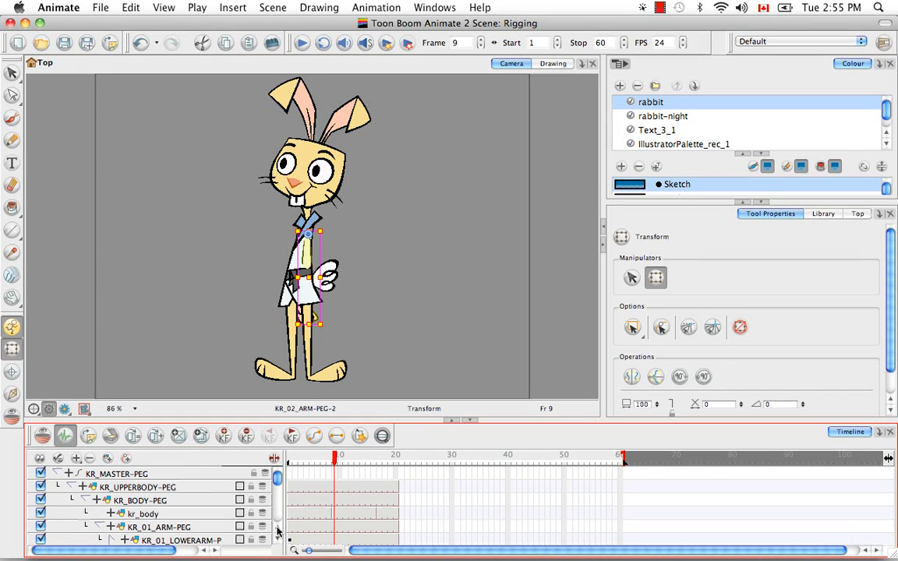
click(143, 503)
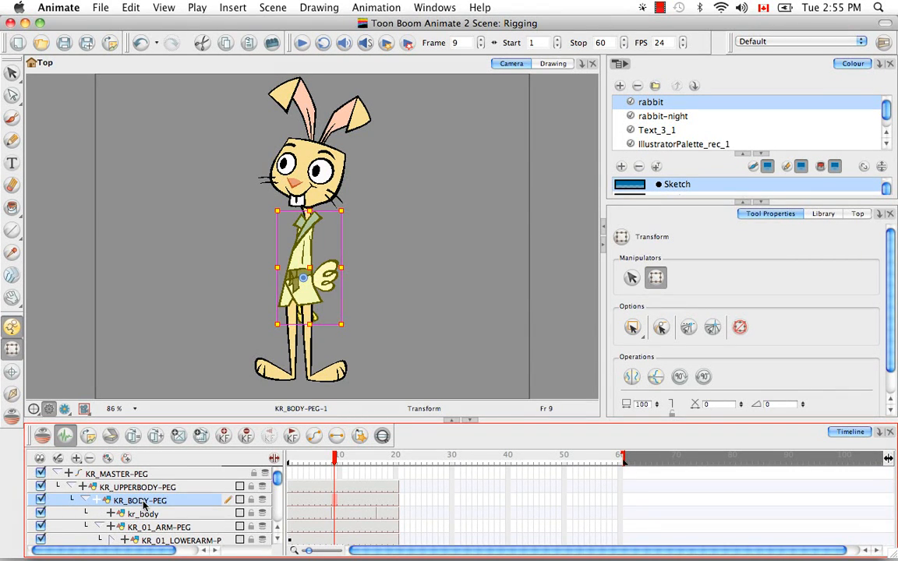
double_click(143, 503)
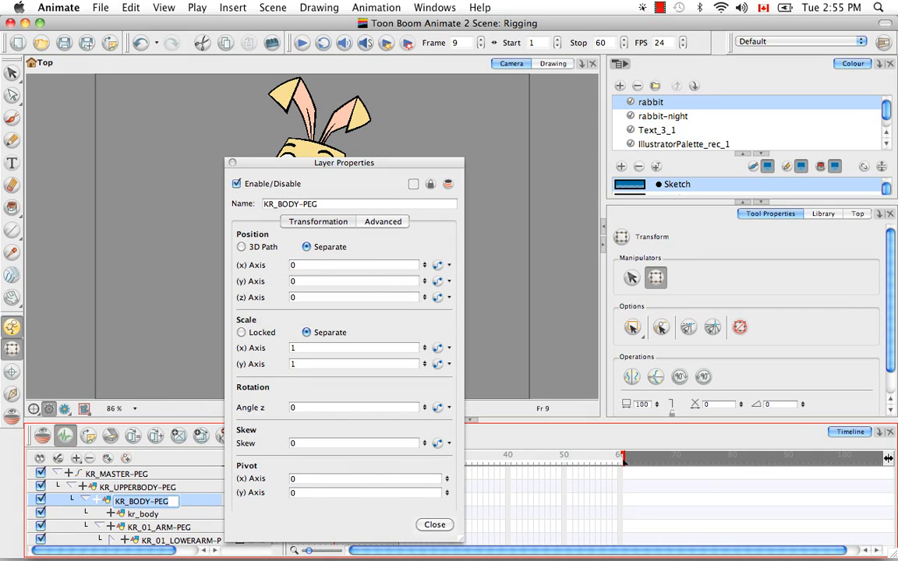
key(BackSpace)
key(BackSpace)
key(BackSpace)
key(BackSpace)
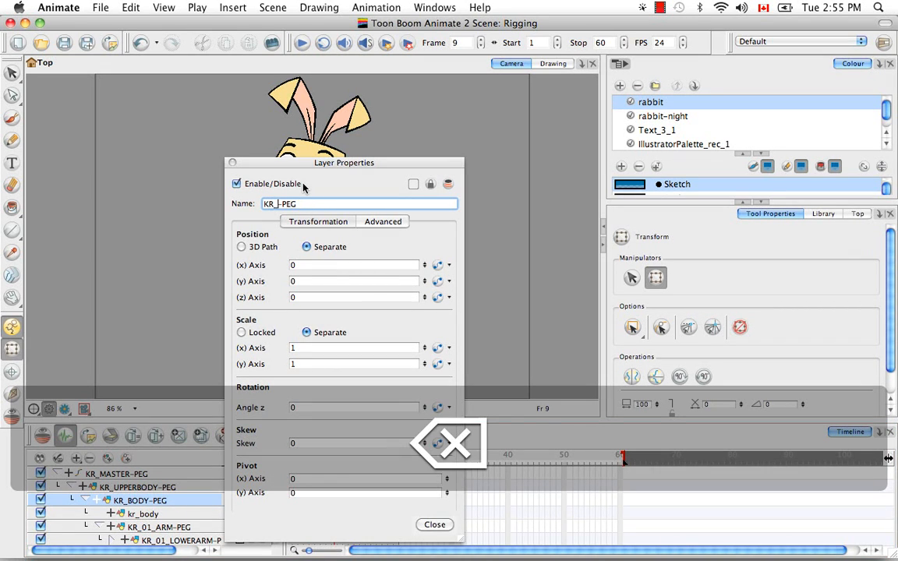
text(T)
text(ORD)
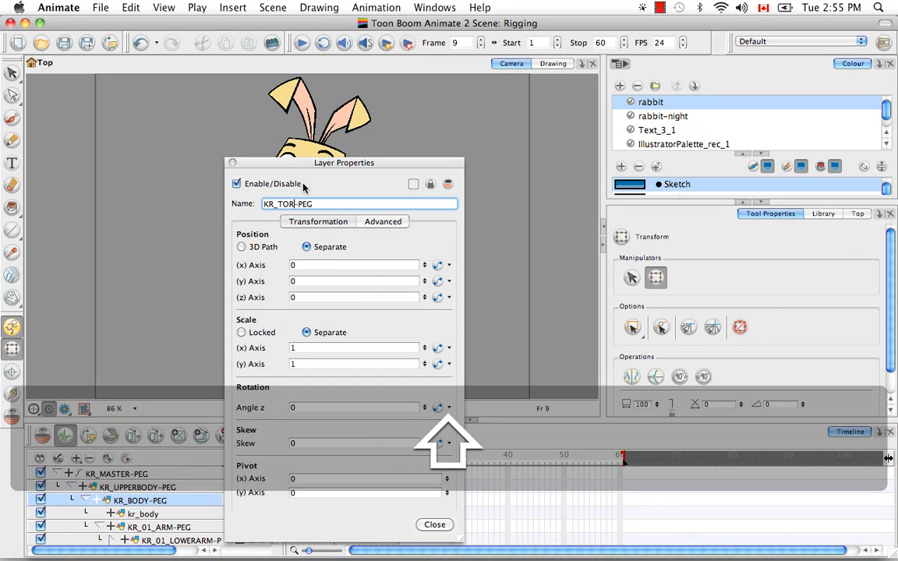
key(BackSpace)
text(SO)
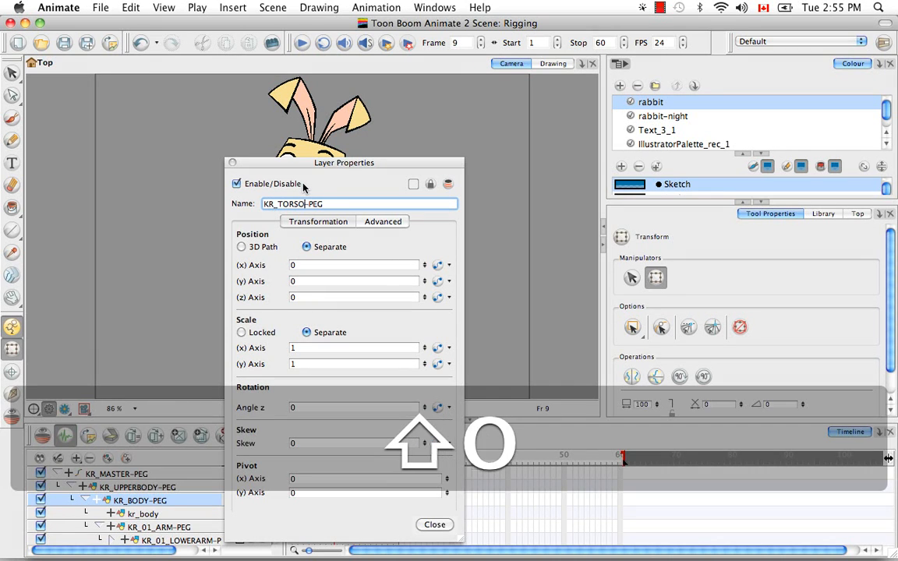
key(Right)
key(Return)
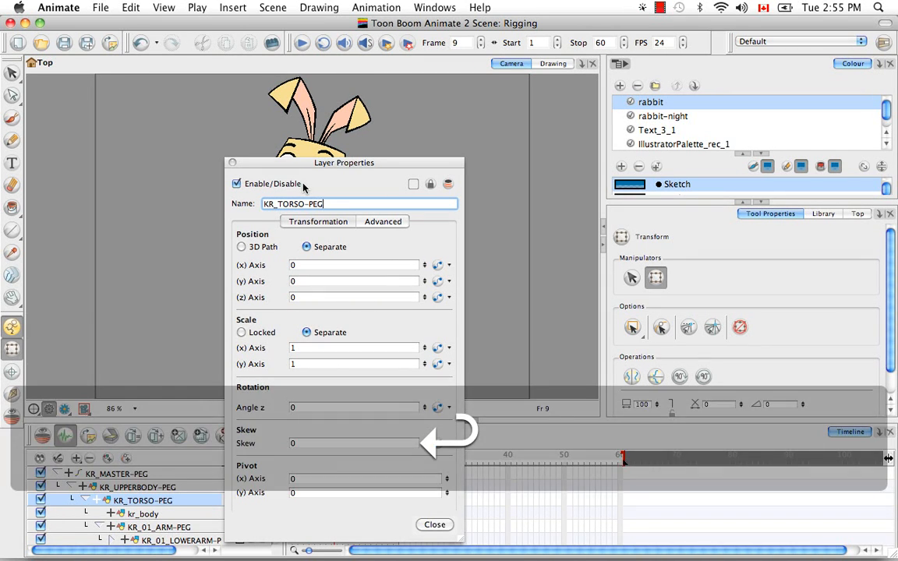
click(231, 163)
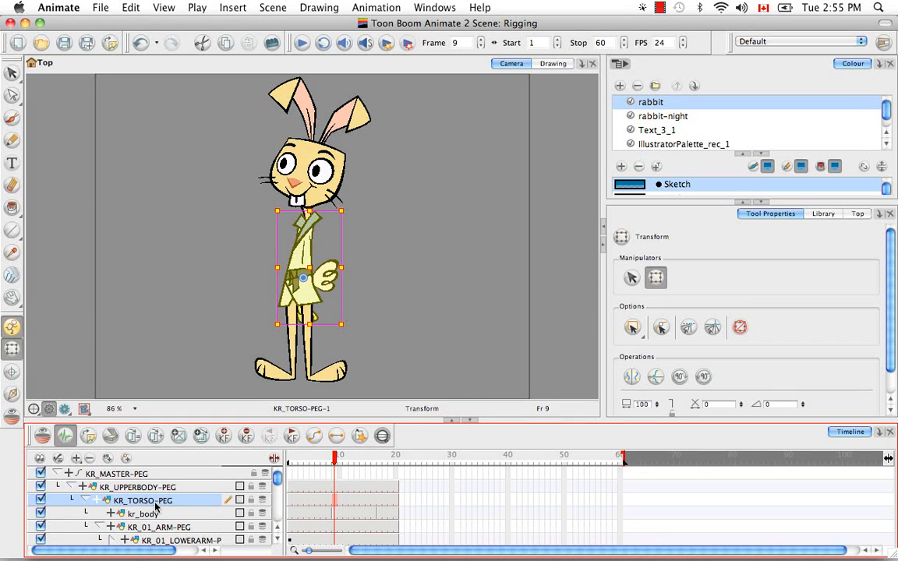
Collapse the whole hierarchy into KR_MASTER-PEG, return the playhead to frame 1, and clear the selection
key(Down)
key(Down)
key(Down)
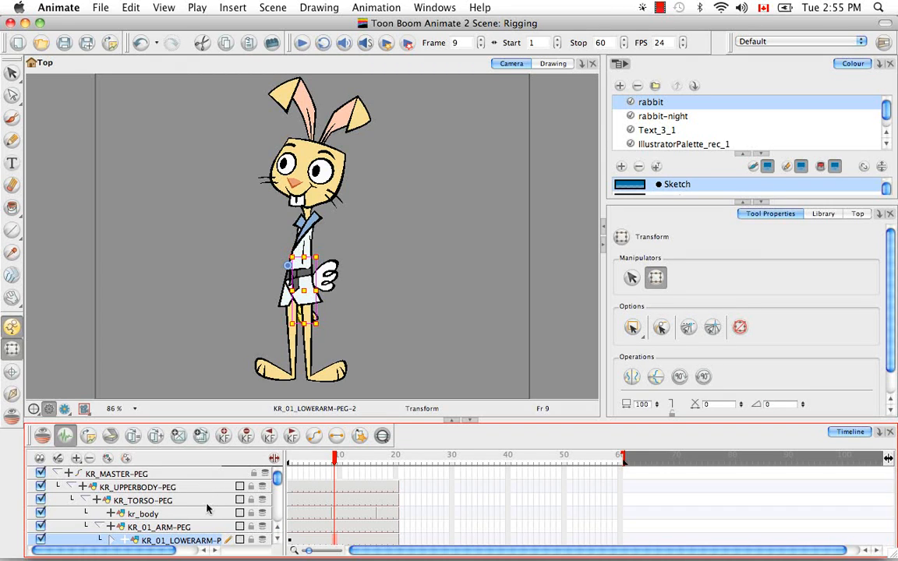
click(70, 486)
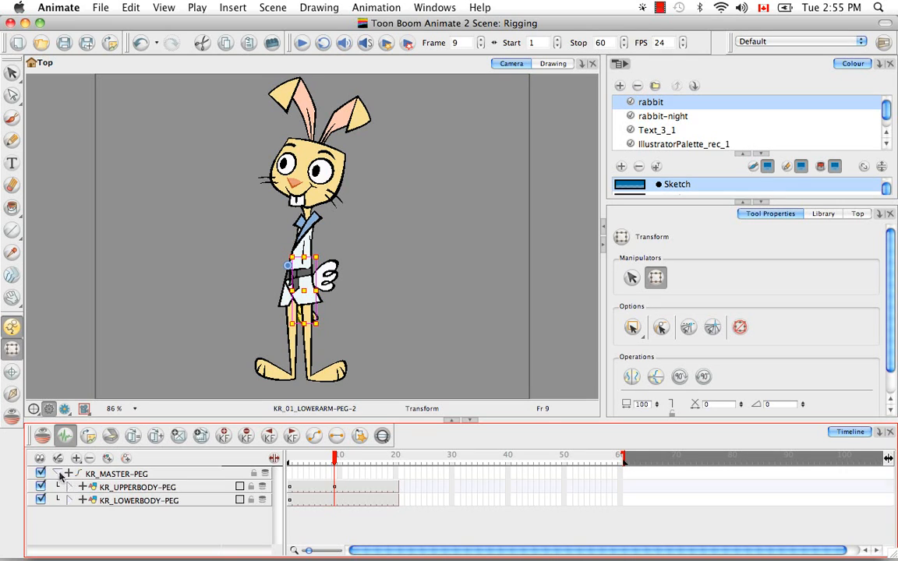
click(59, 473)
drag(335, 459, 288, 458)
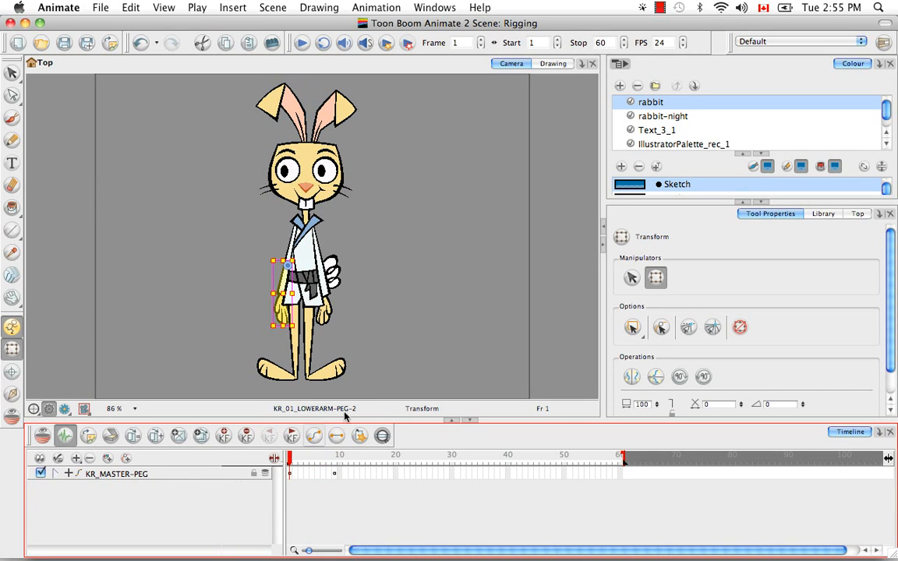
click(439, 356)
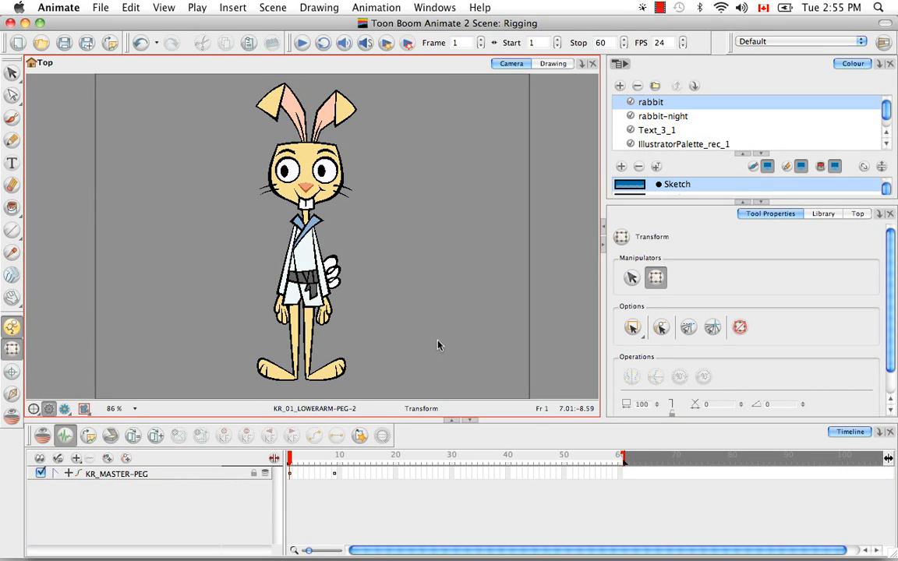